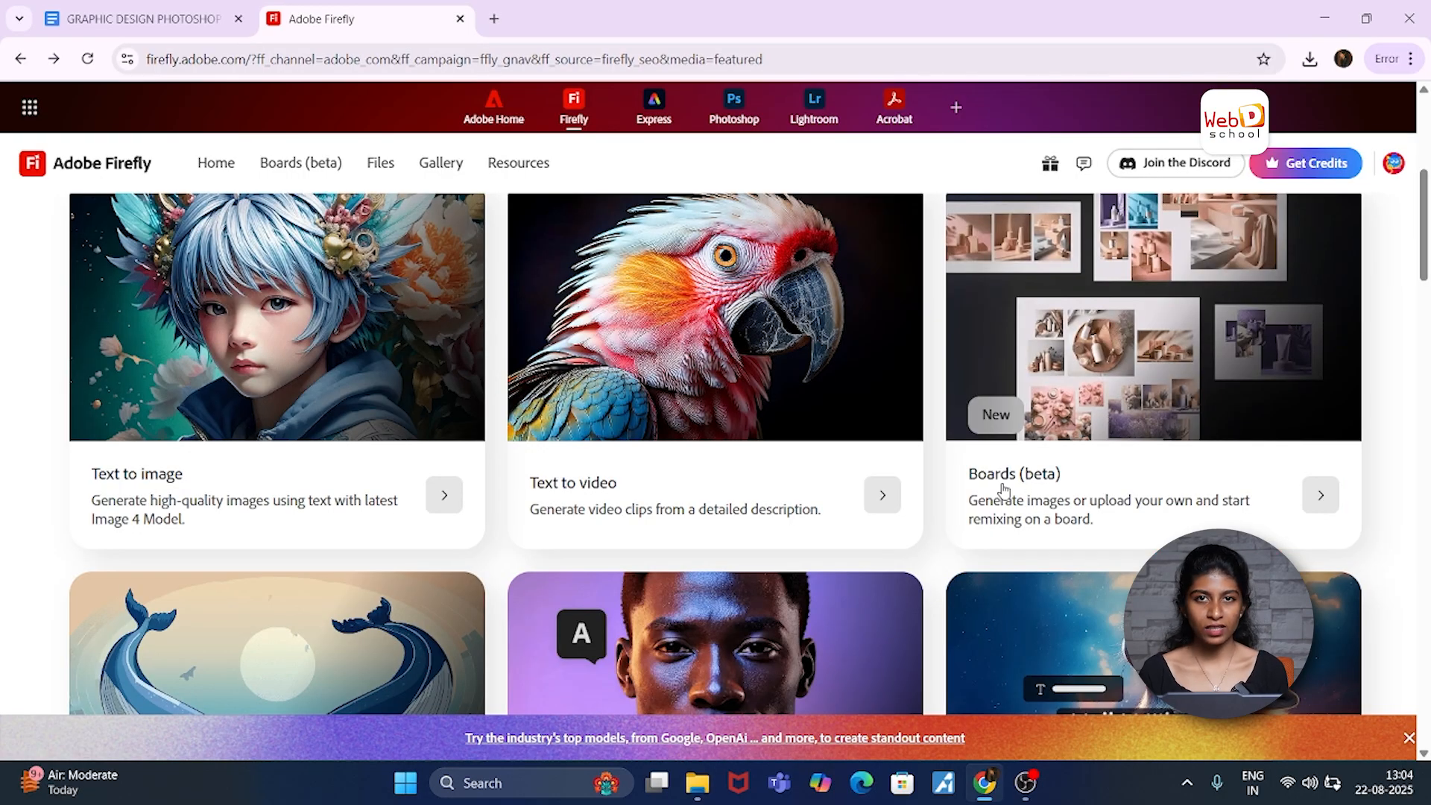
# Step: Look through the featured creation tools and the Image category, from Text to image to Generate template
pyautogui.scroll(-3, 846, 565)
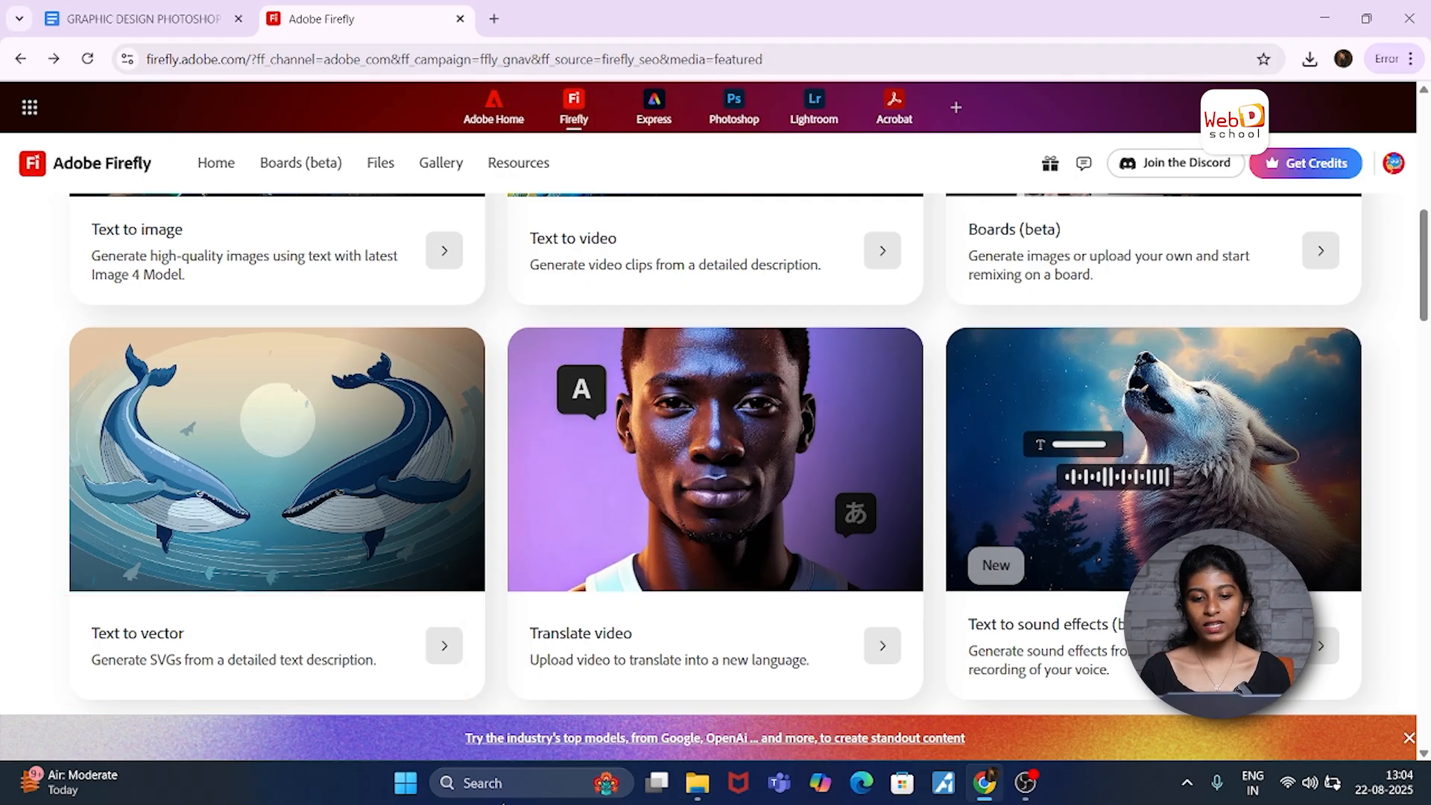
pyautogui.scroll(-1, 611, 647)
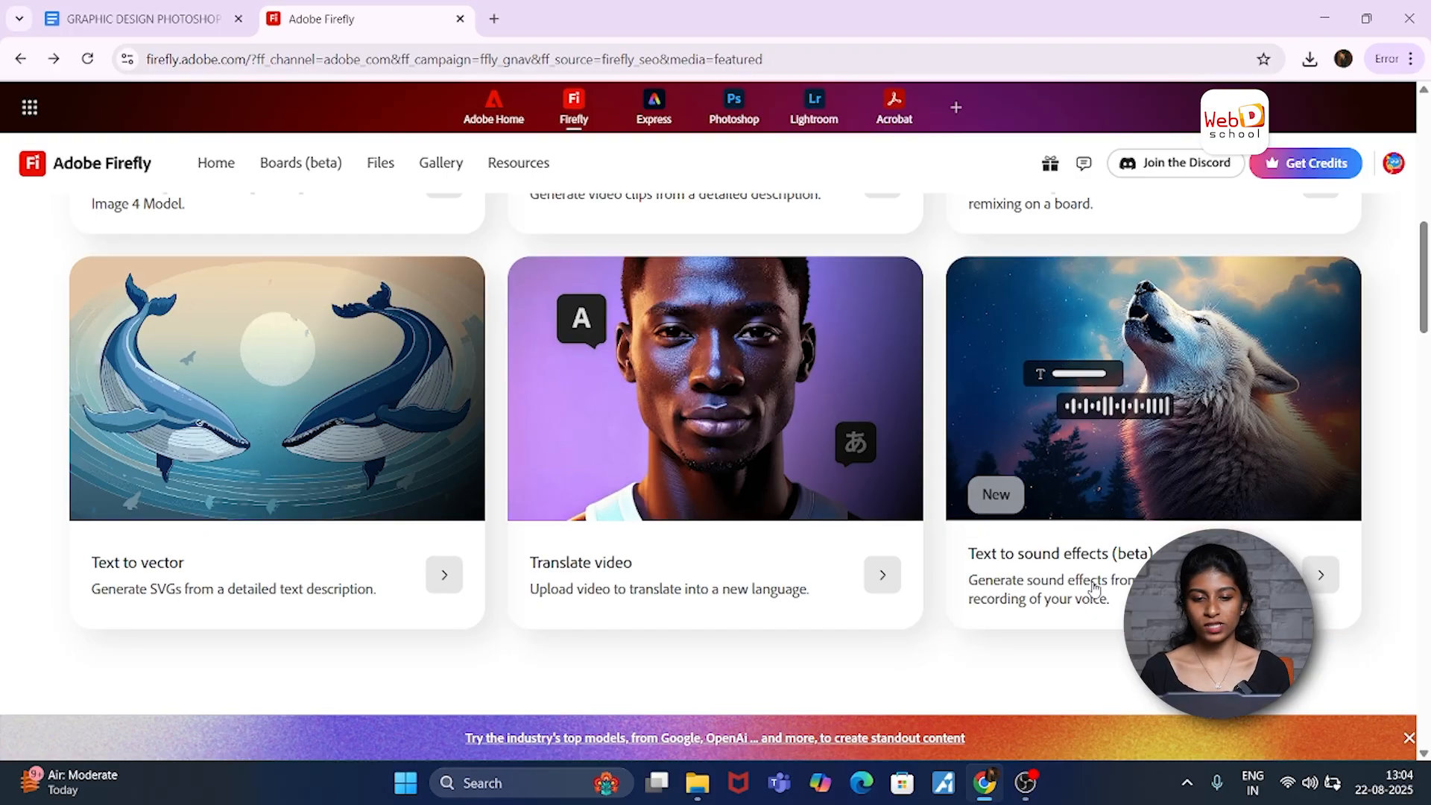
pyautogui.scroll(5, 810, 537)
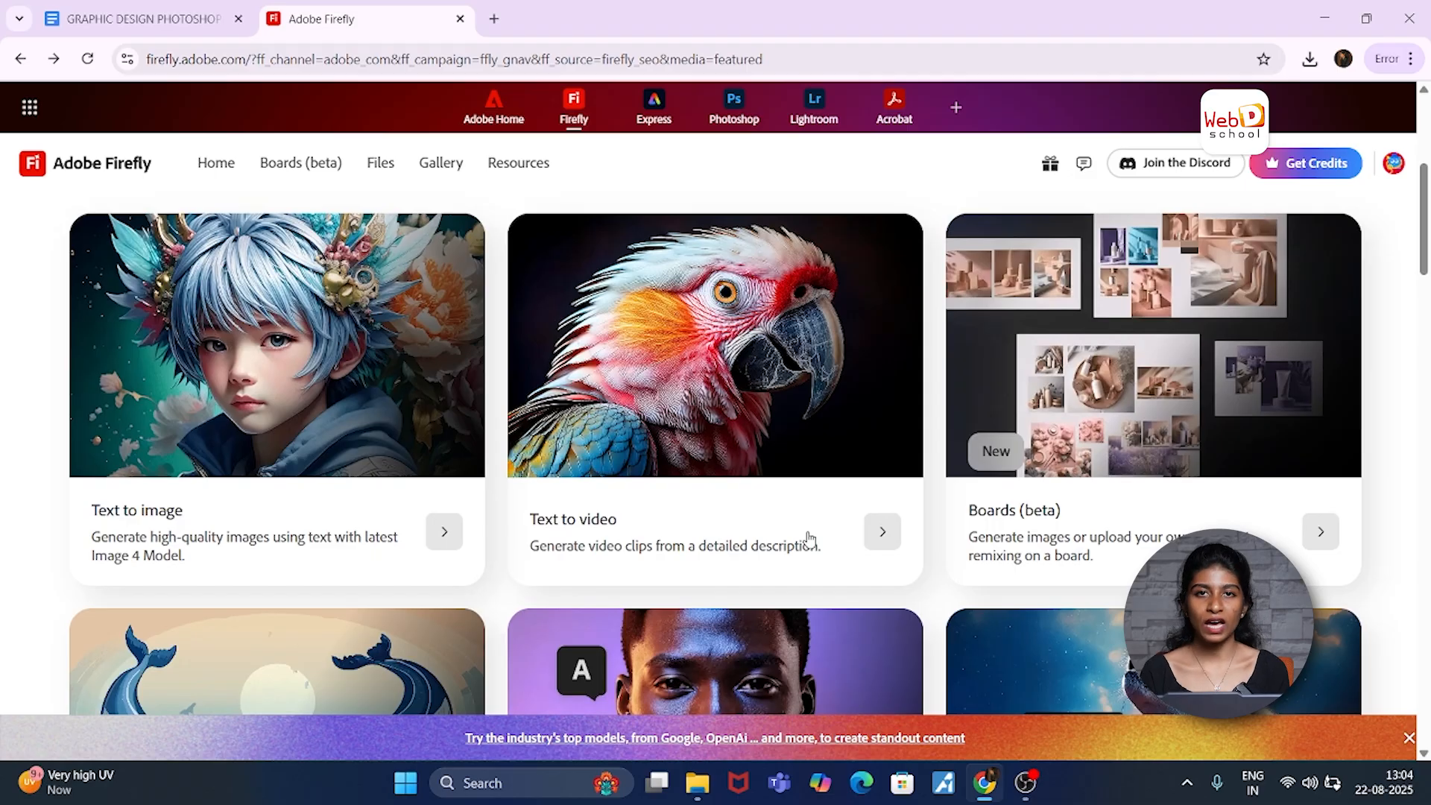
pyautogui.scroll(2, 810, 536)
pyautogui.click(565, 319)
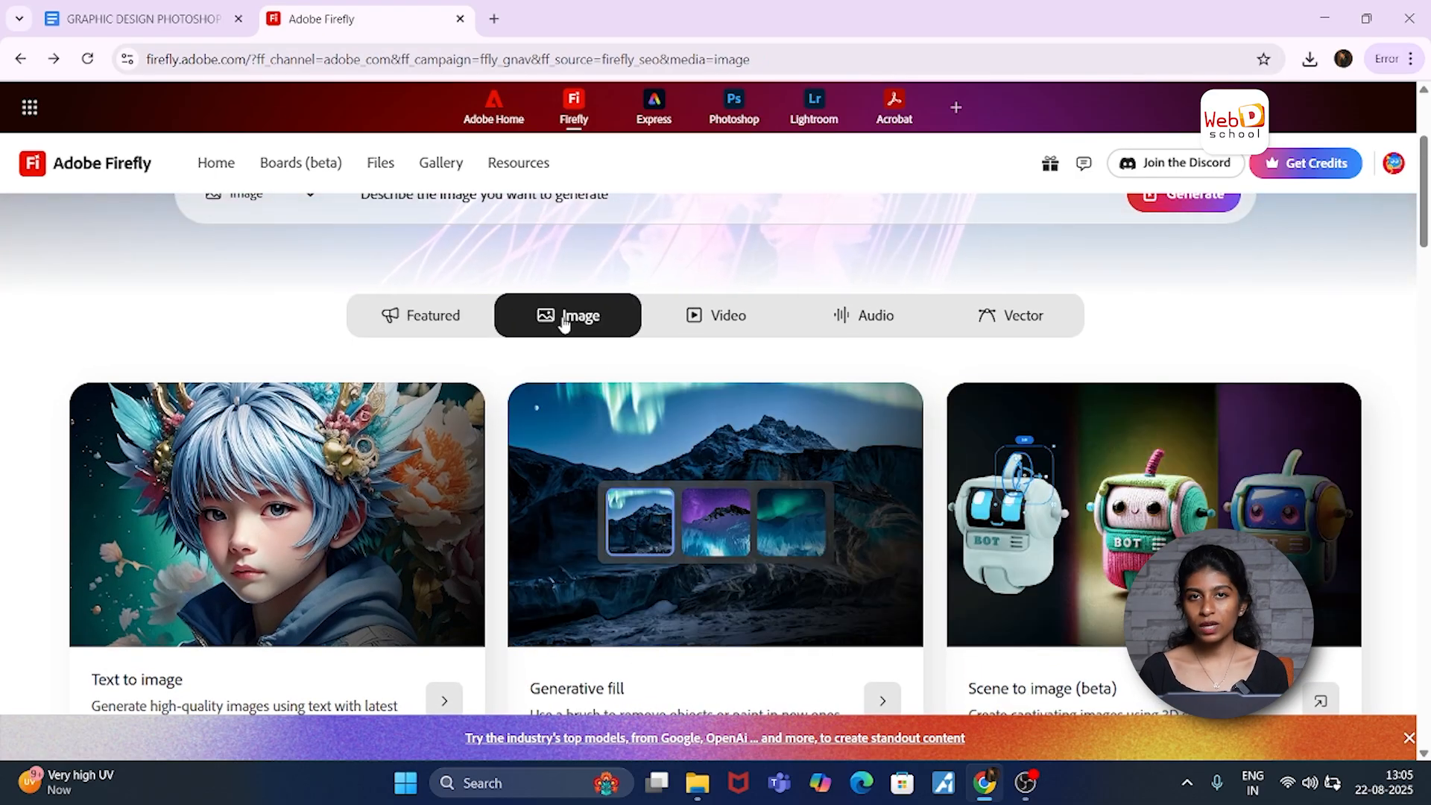
pyautogui.scroll(-2, 593, 455)
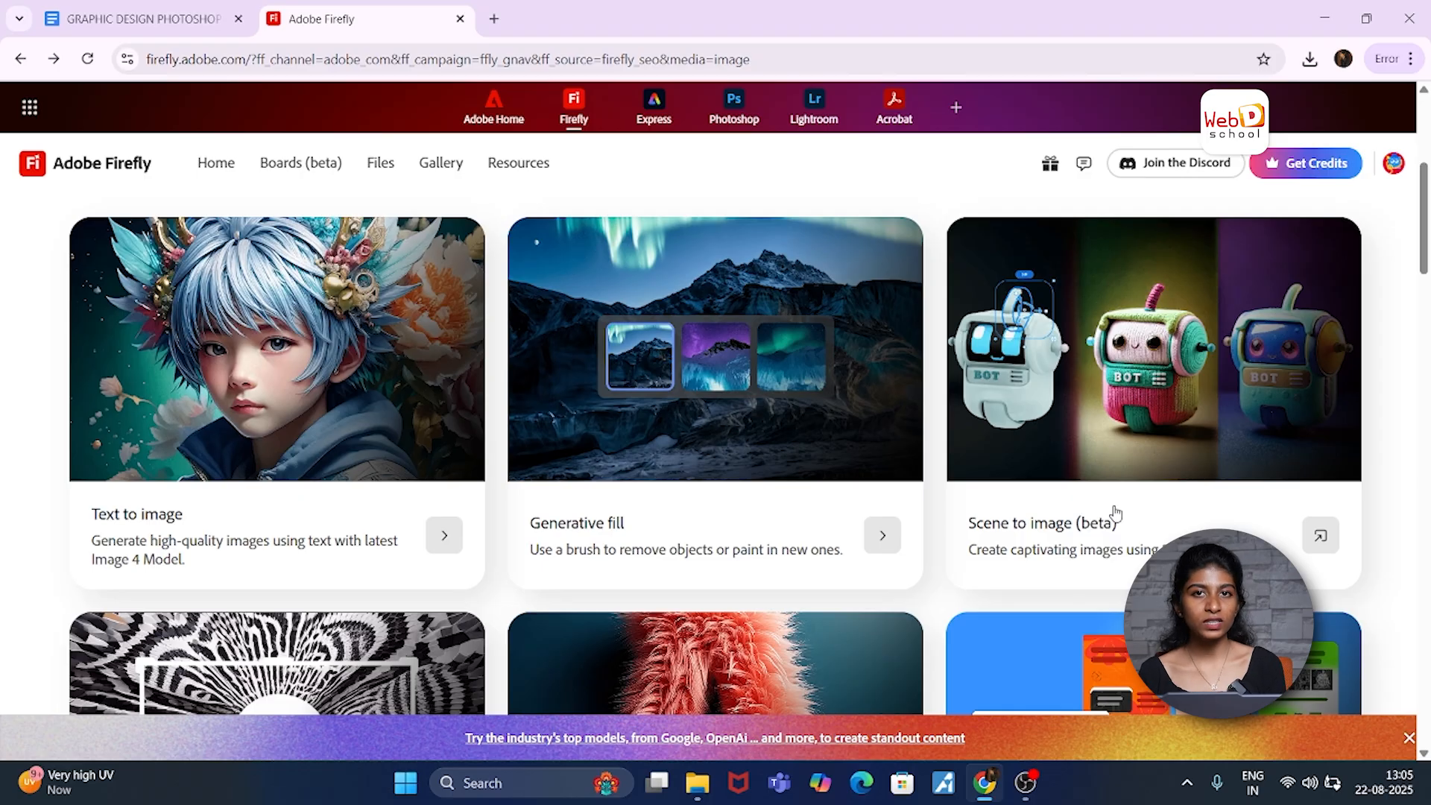
pyautogui.scroll(-4, 832, 608)
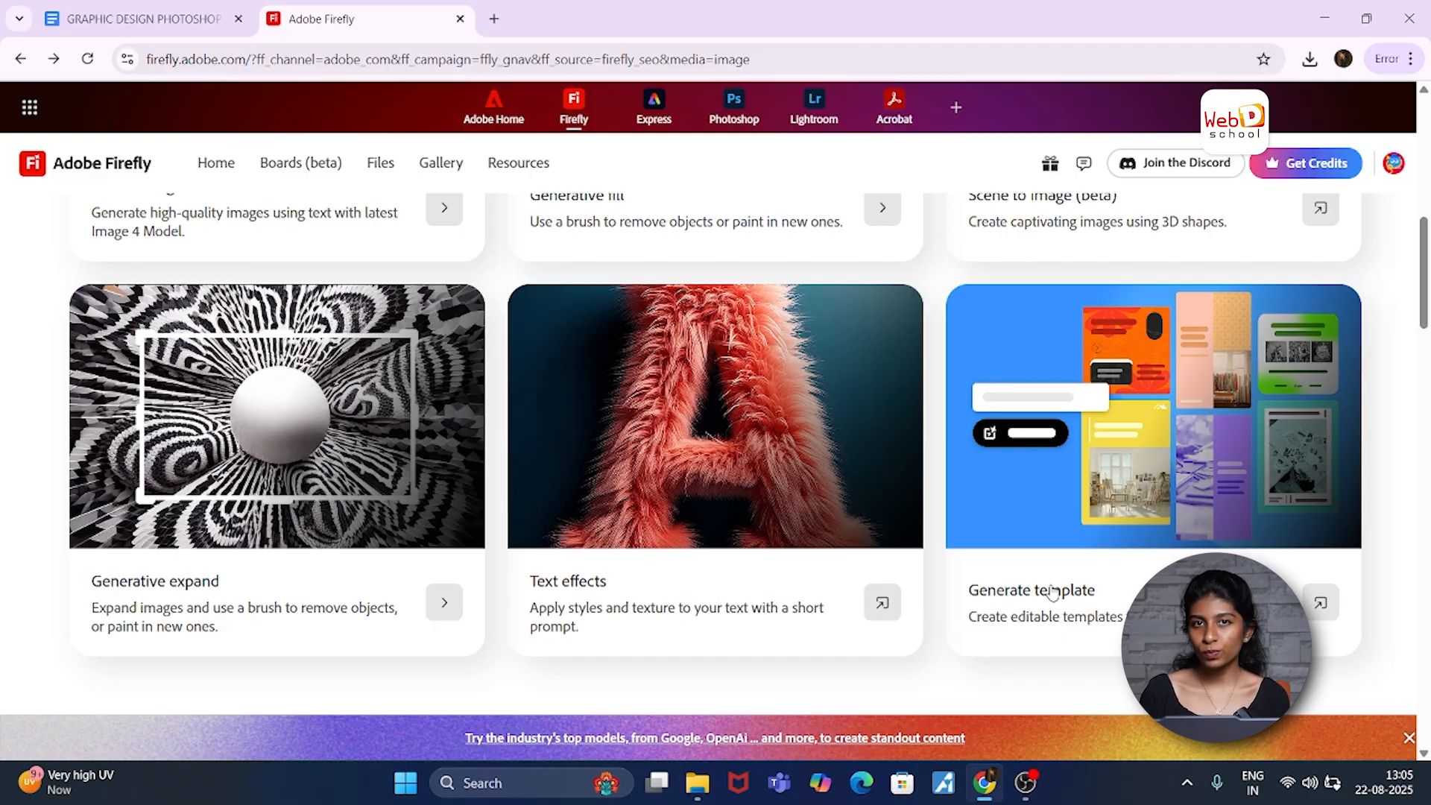
# Step: Browse the tools in the Video category and the Audio category, down to the speech and sound effects tools
pyautogui.scroll(7, 882, 504)
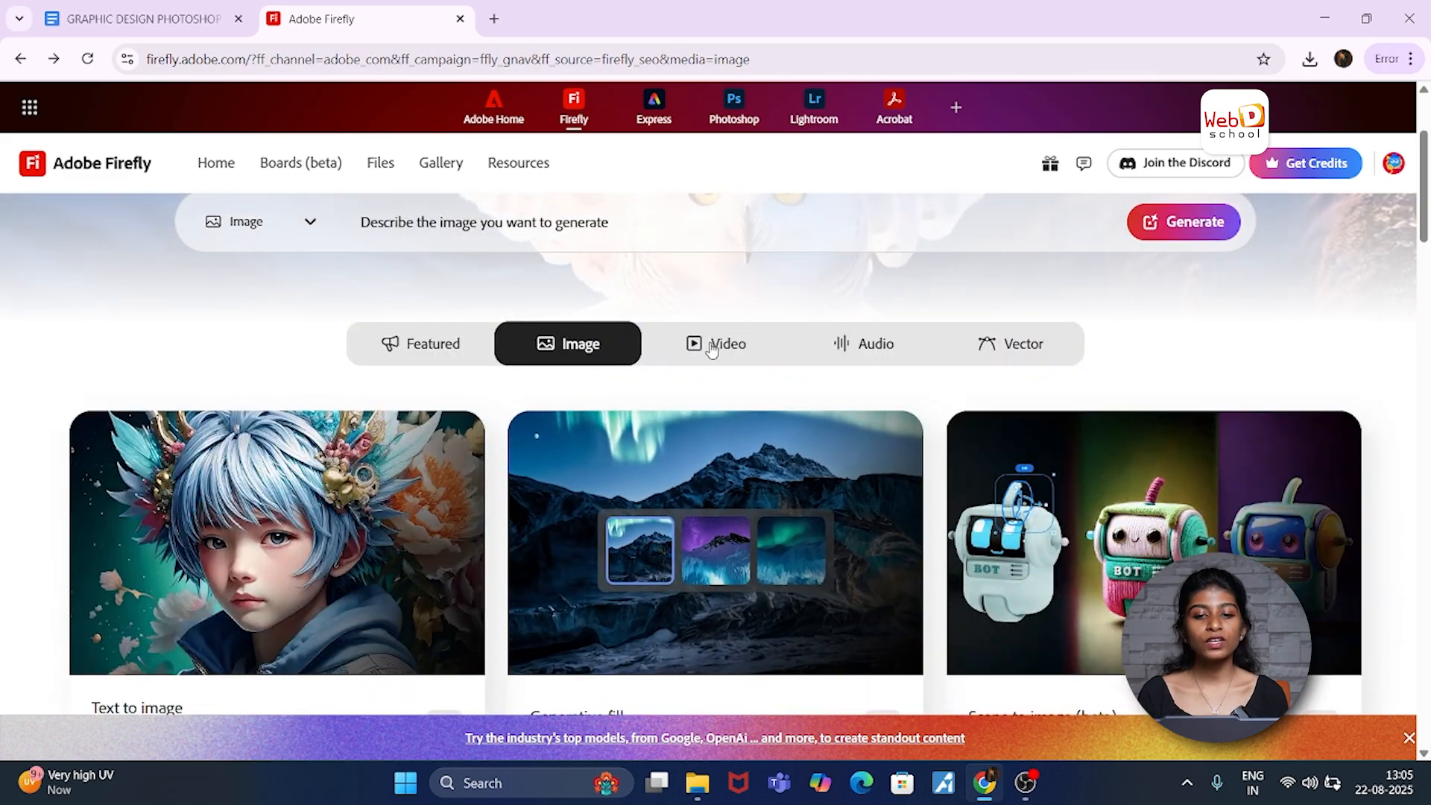
pyautogui.click(718, 345)
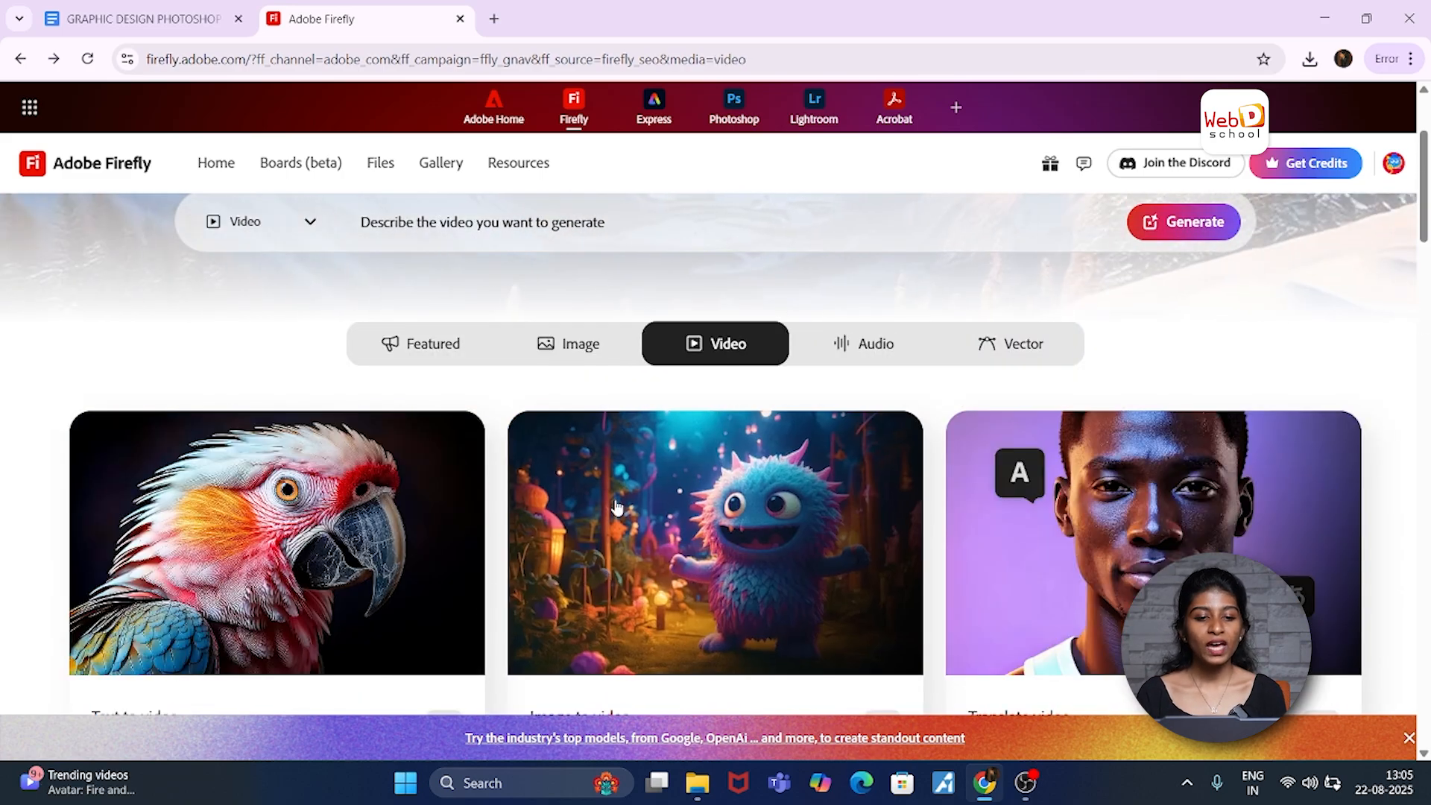
pyautogui.scroll(-3, 619, 477)
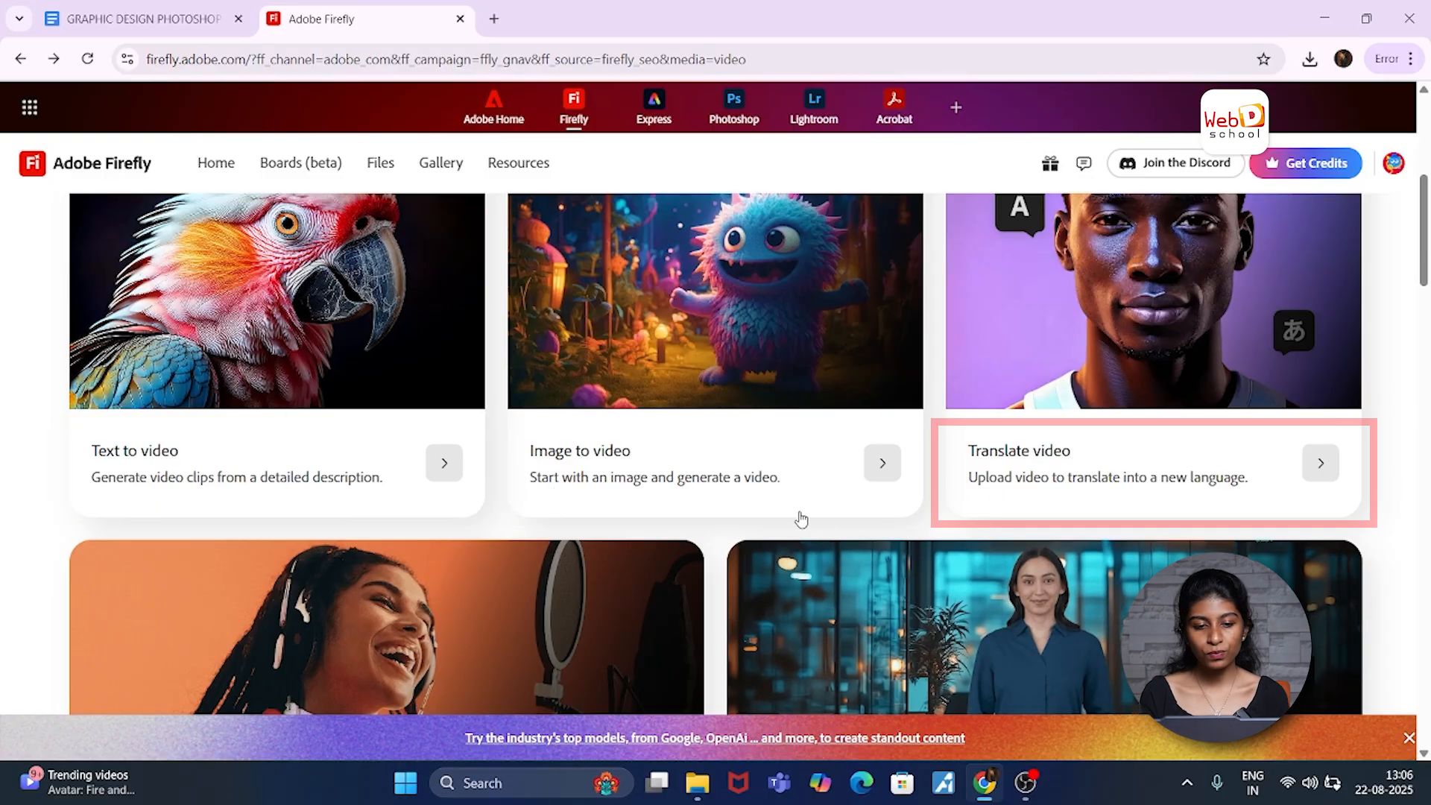
pyautogui.scroll(-4, 799, 519)
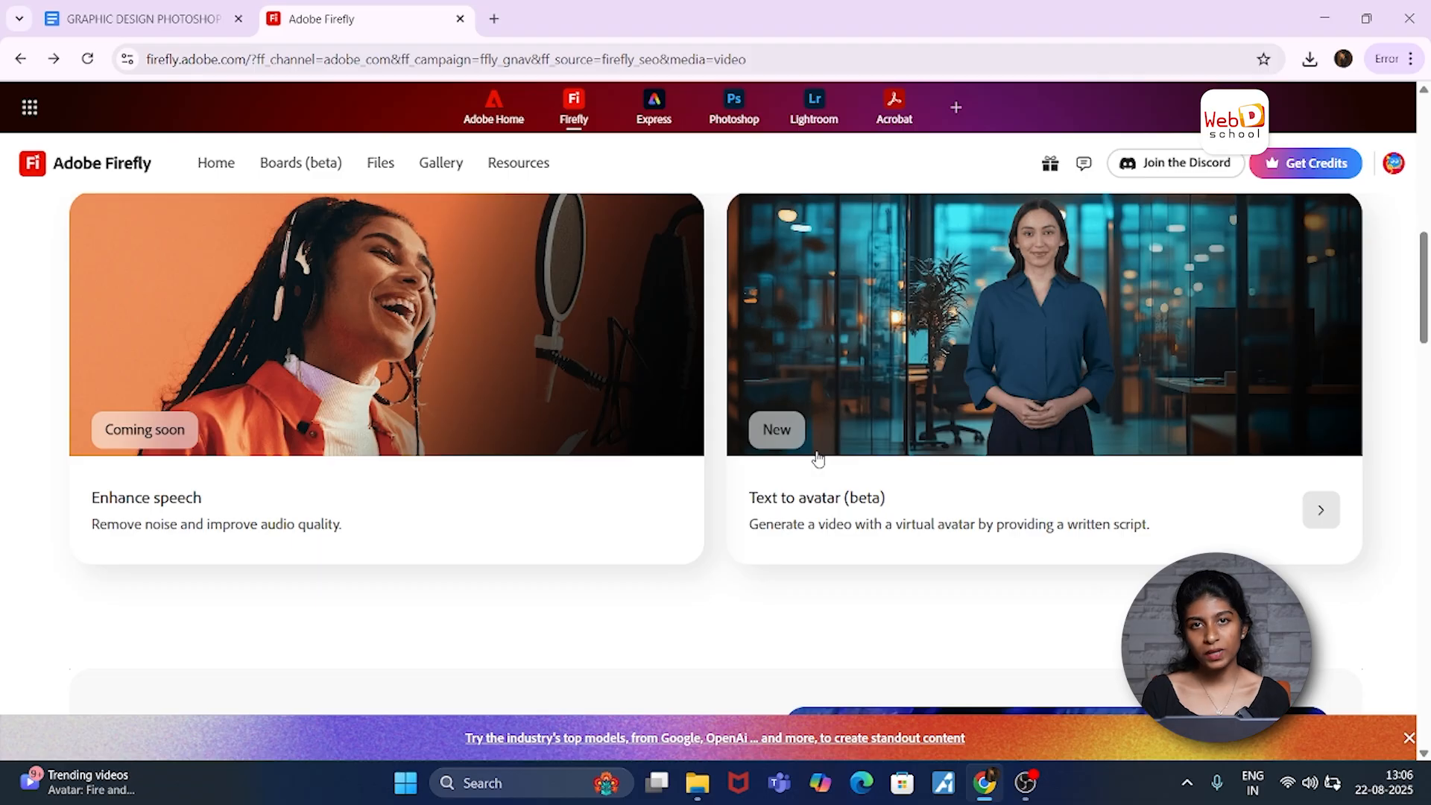
pyautogui.scroll(10, 819, 458)
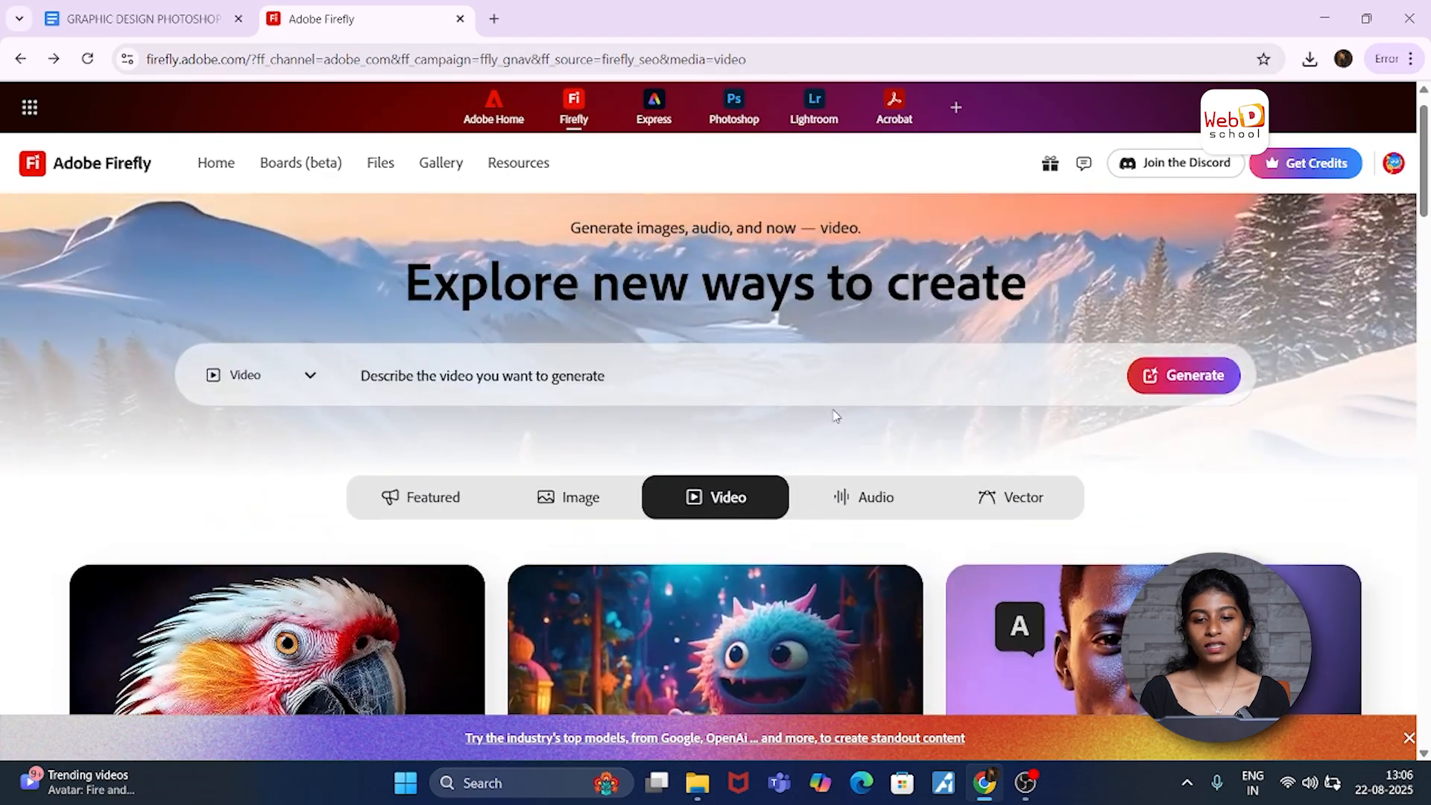
pyautogui.click(871, 501)
pyautogui.scroll(-5, 949, 531)
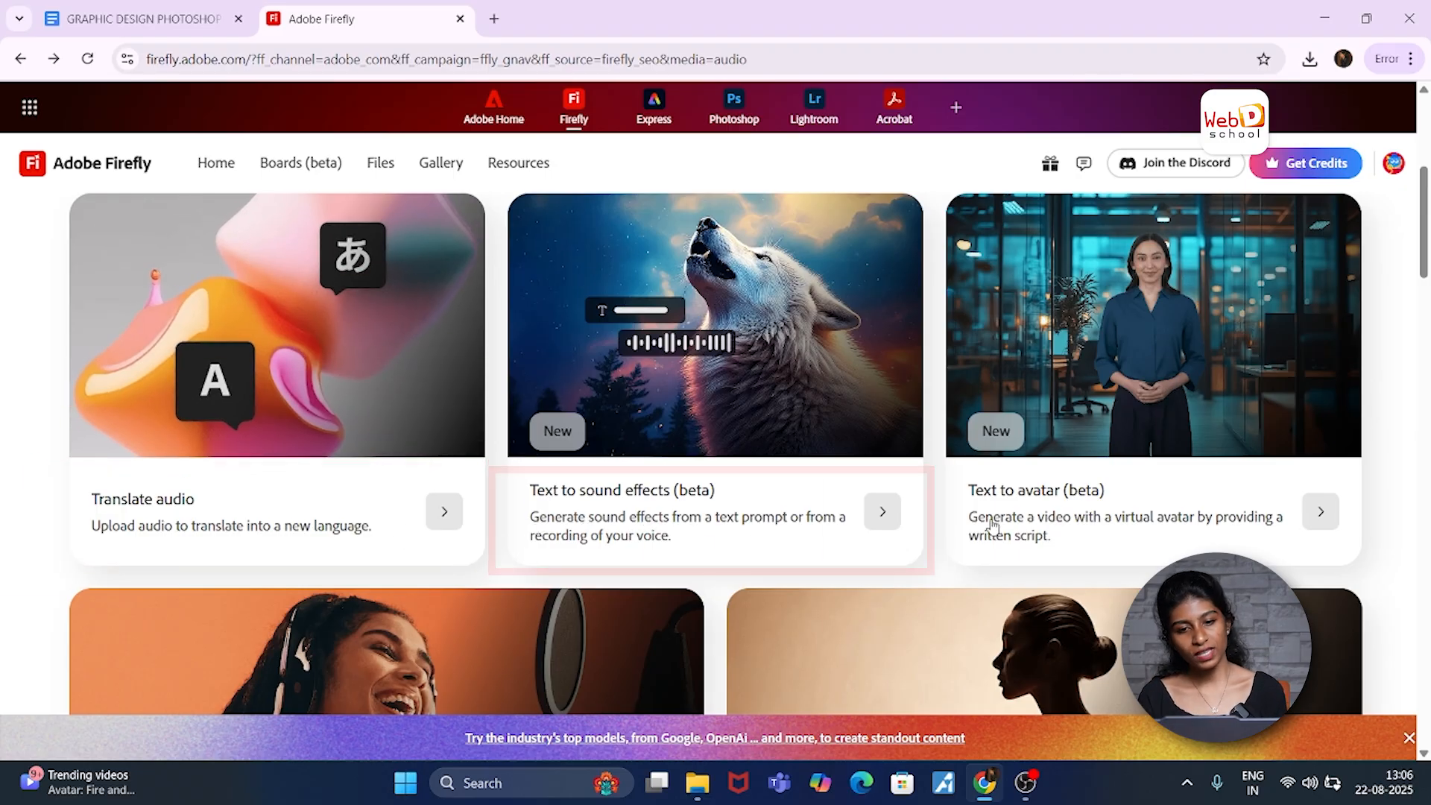
pyautogui.scroll(-5, 1086, 539)
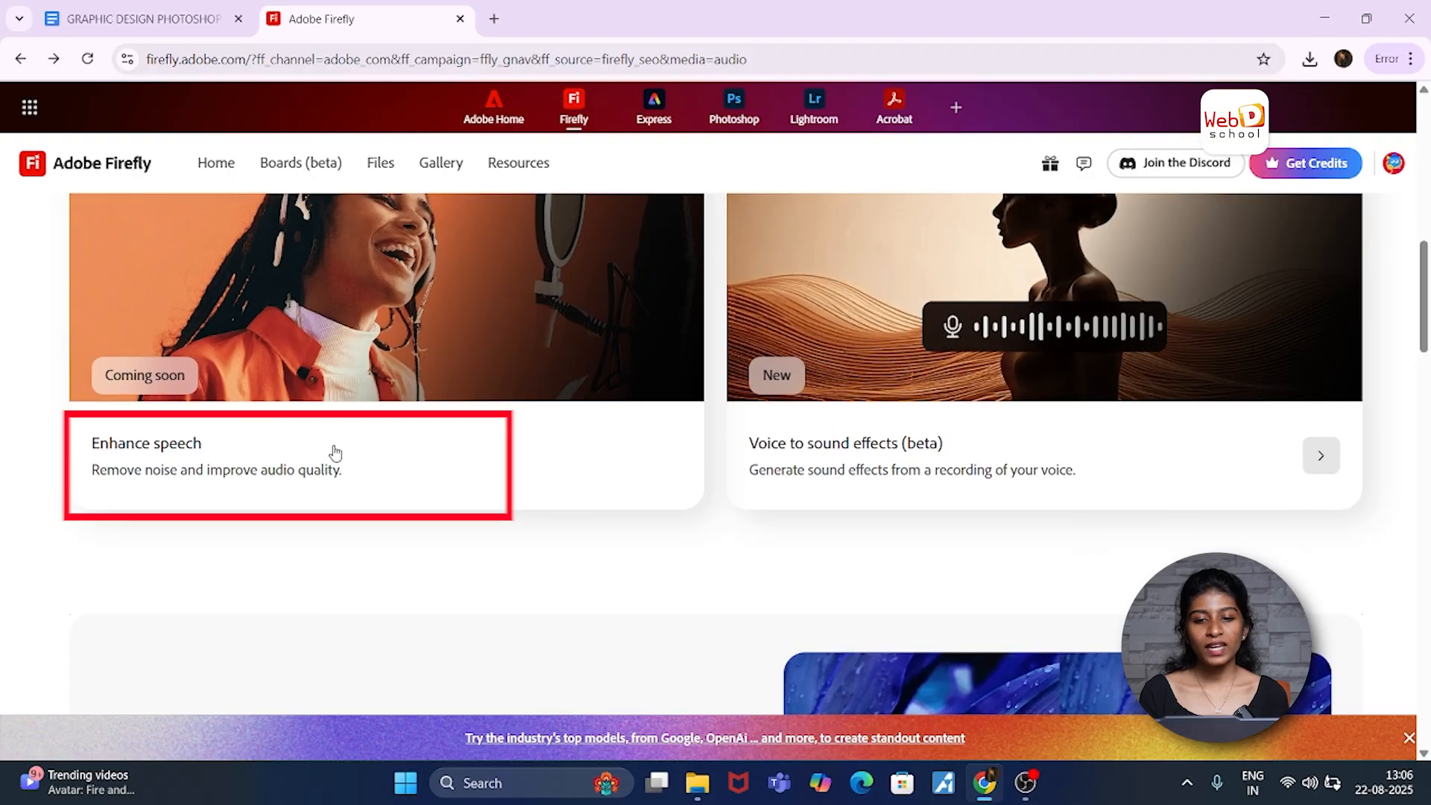
# Step: Show the Vector category and examine its Text to vector and Generative recolor tools
pyautogui.scroll(5, 850, 497)
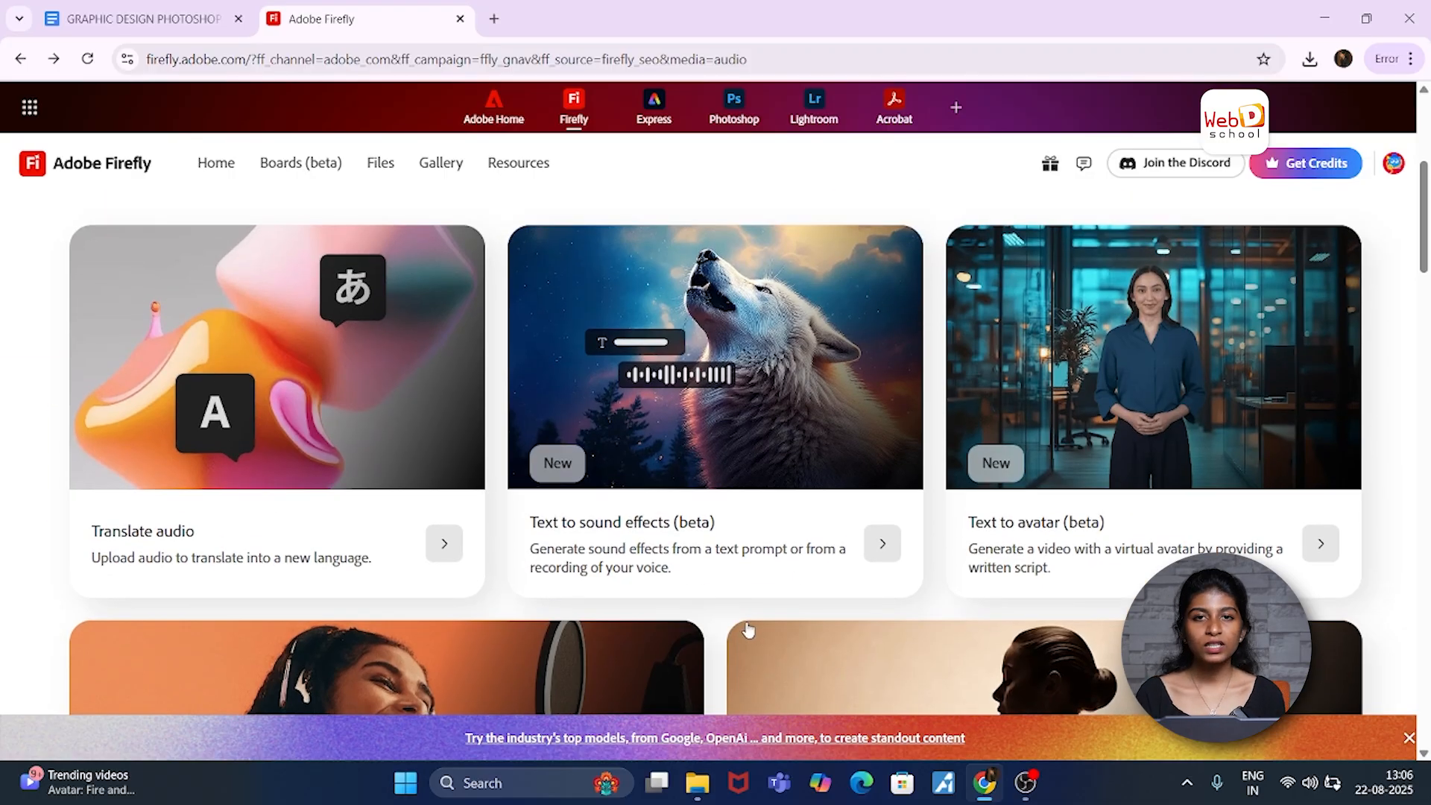
pyautogui.scroll(3, 791, 474)
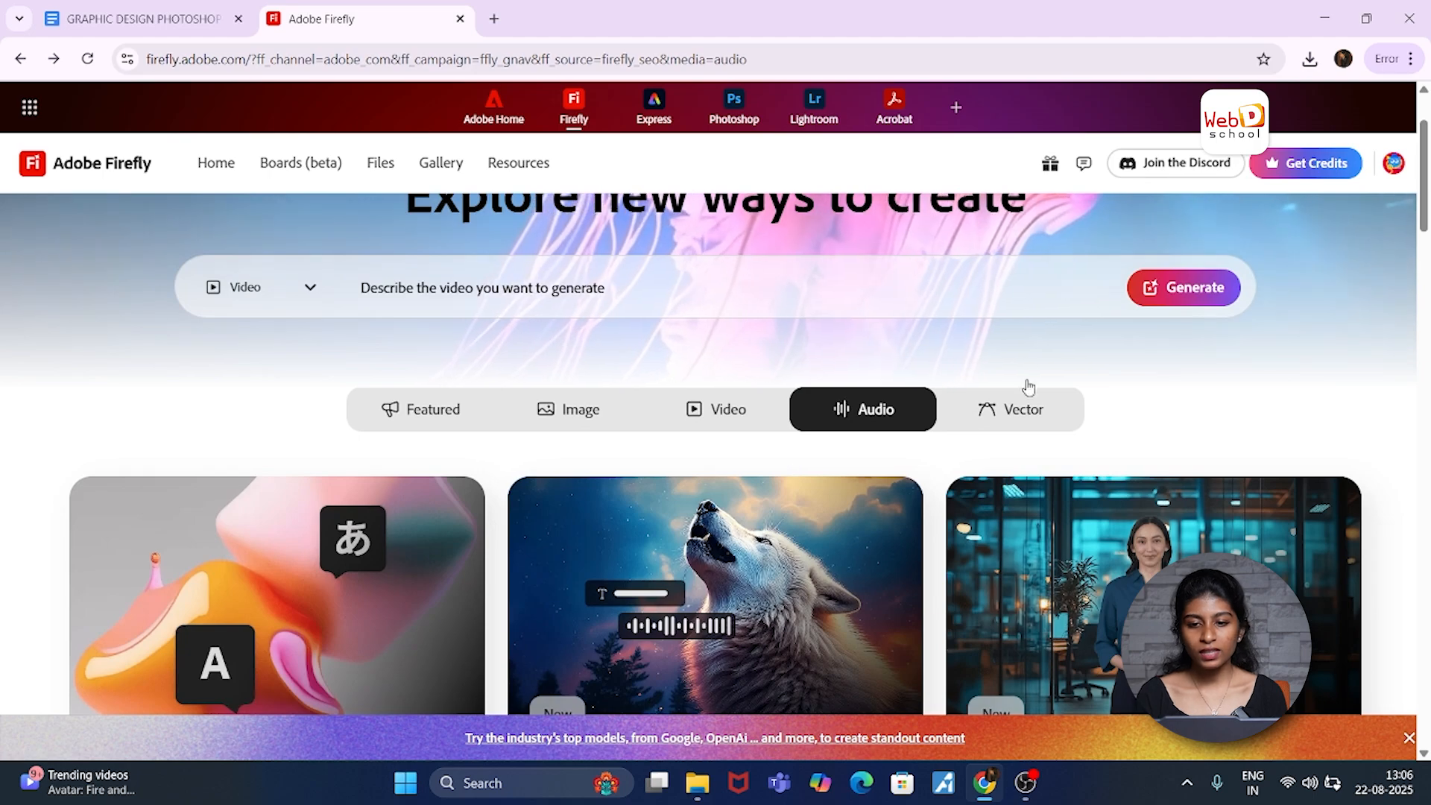
pyautogui.click(990, 415)
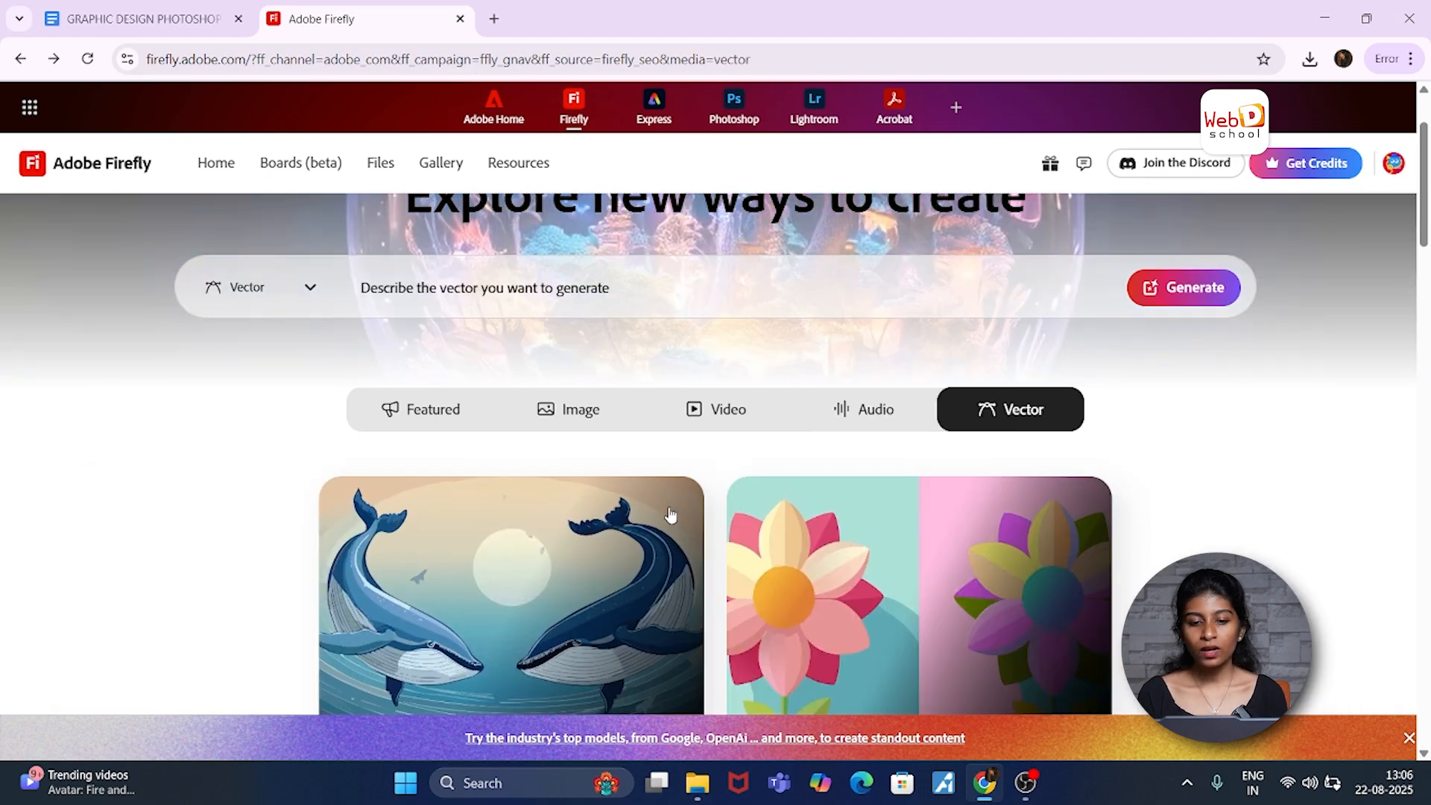
pyautogui.scroll(-5, 670, 511)
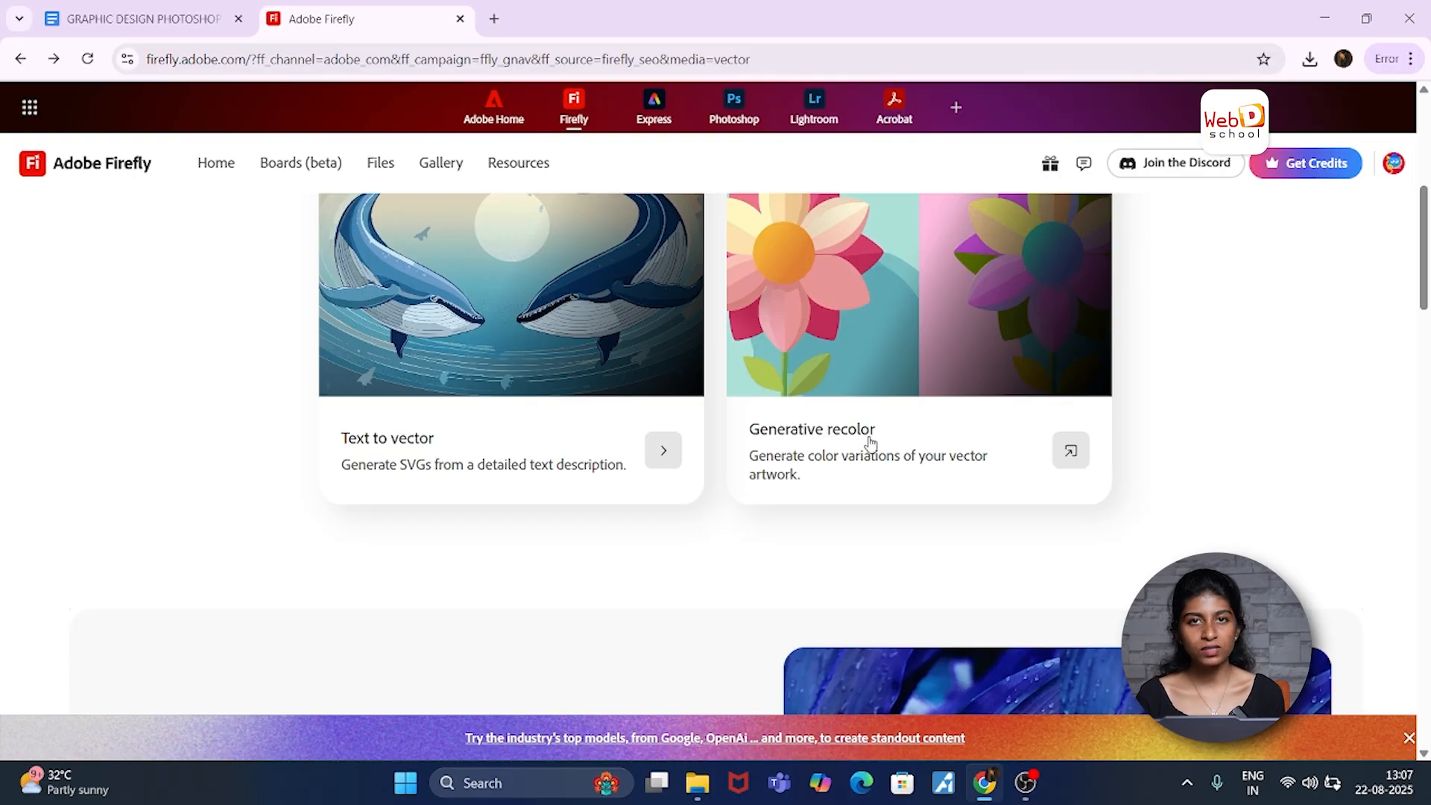
# Step: Return to the Image category and open the Text to image tool
pyautogui.scroll(5, 871, 443)
pyautogui.click(569, 423)
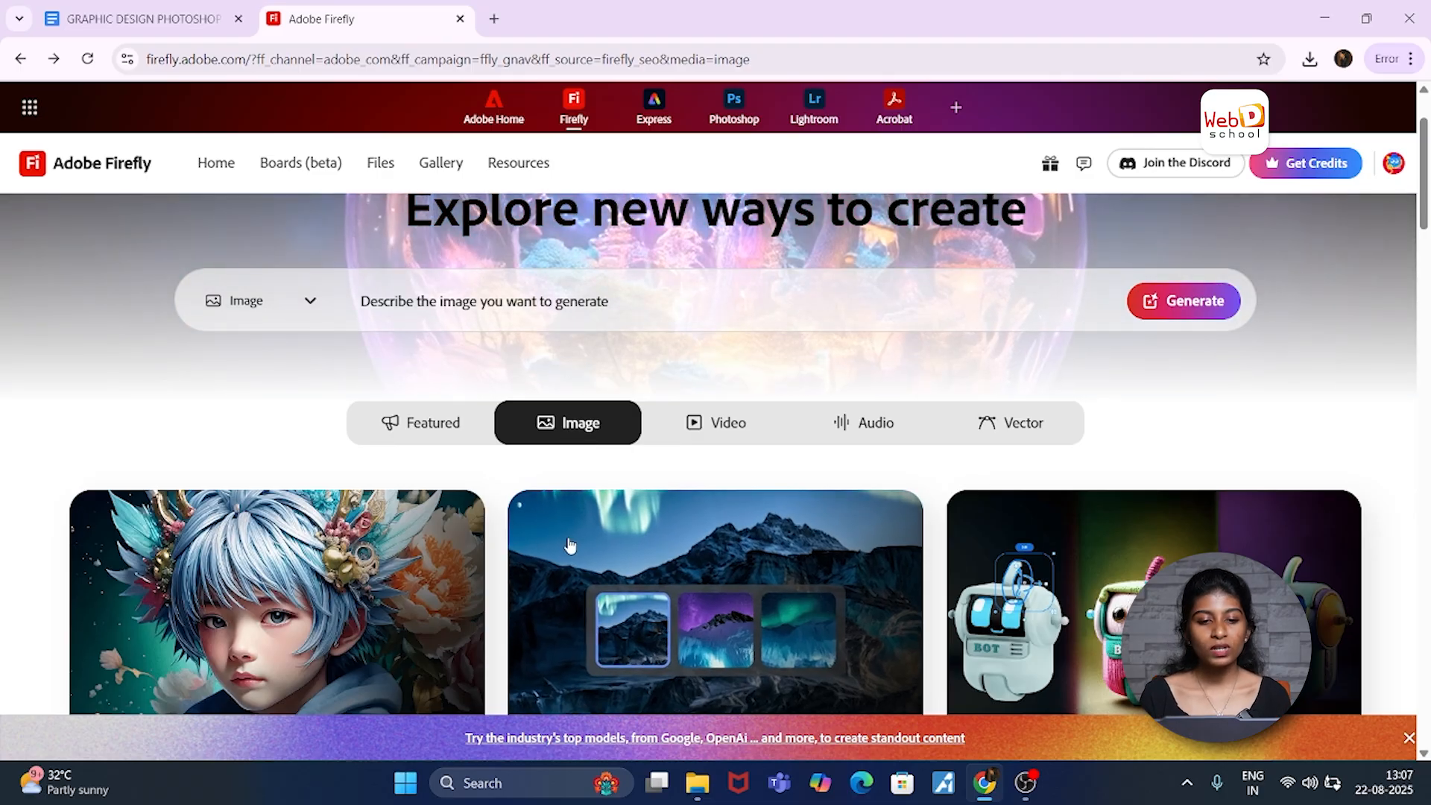
pyautogui.scroll(-3, 570, 438)
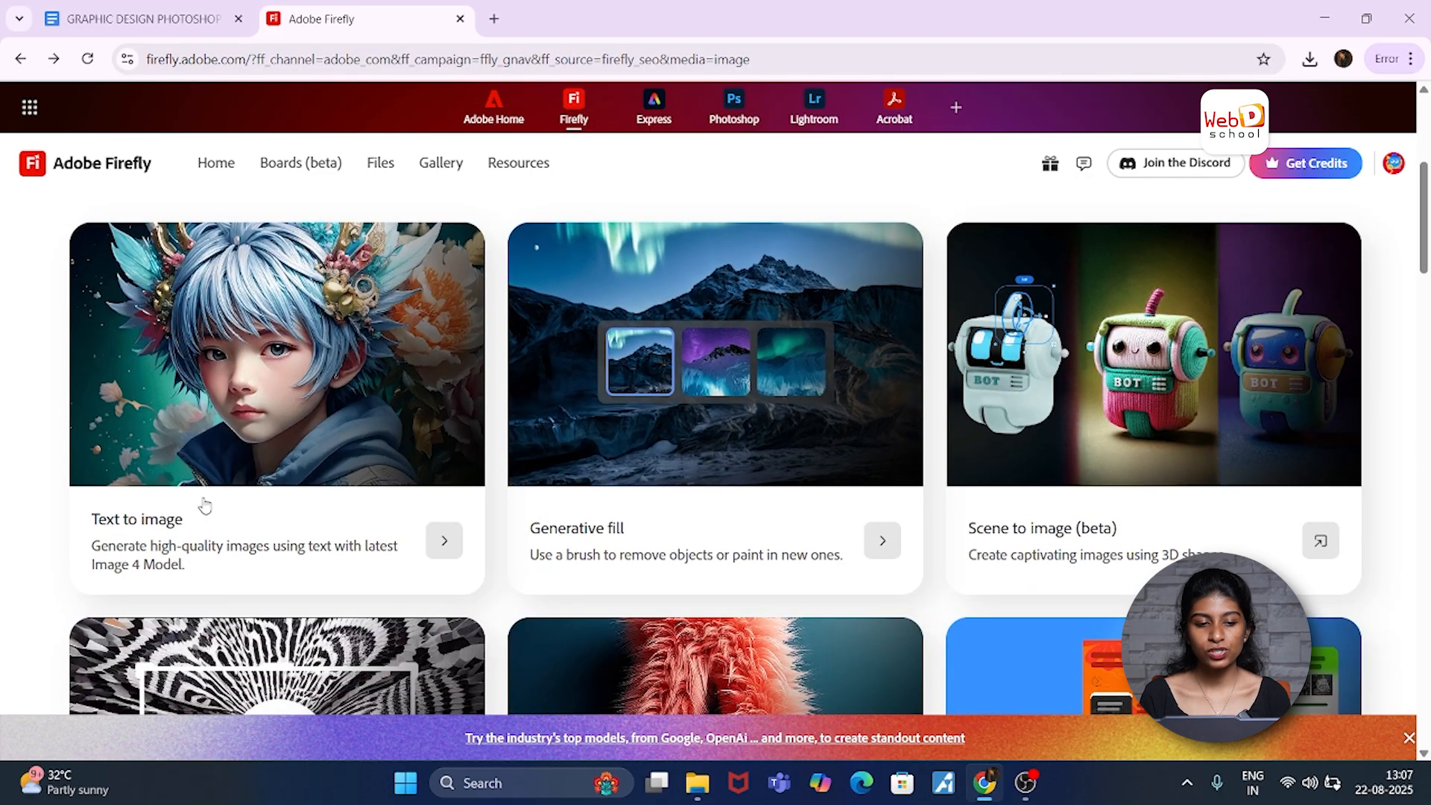
pyautogui.click(266, 380)
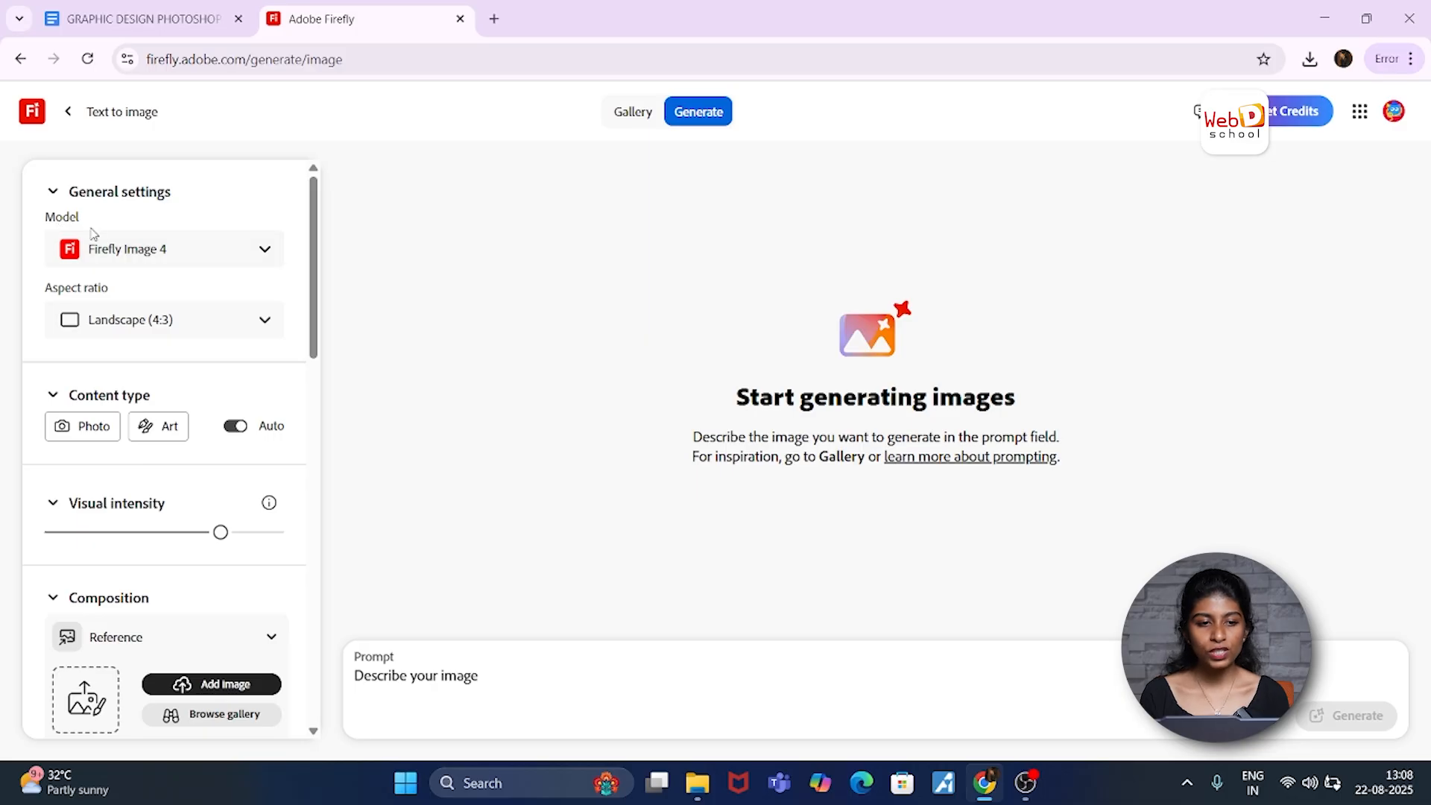
# Step: Choose Firefly Image 4 as the model and review the available aspect ratios, keeping Landscape (4:3)
pyautogui.click(195, 265)
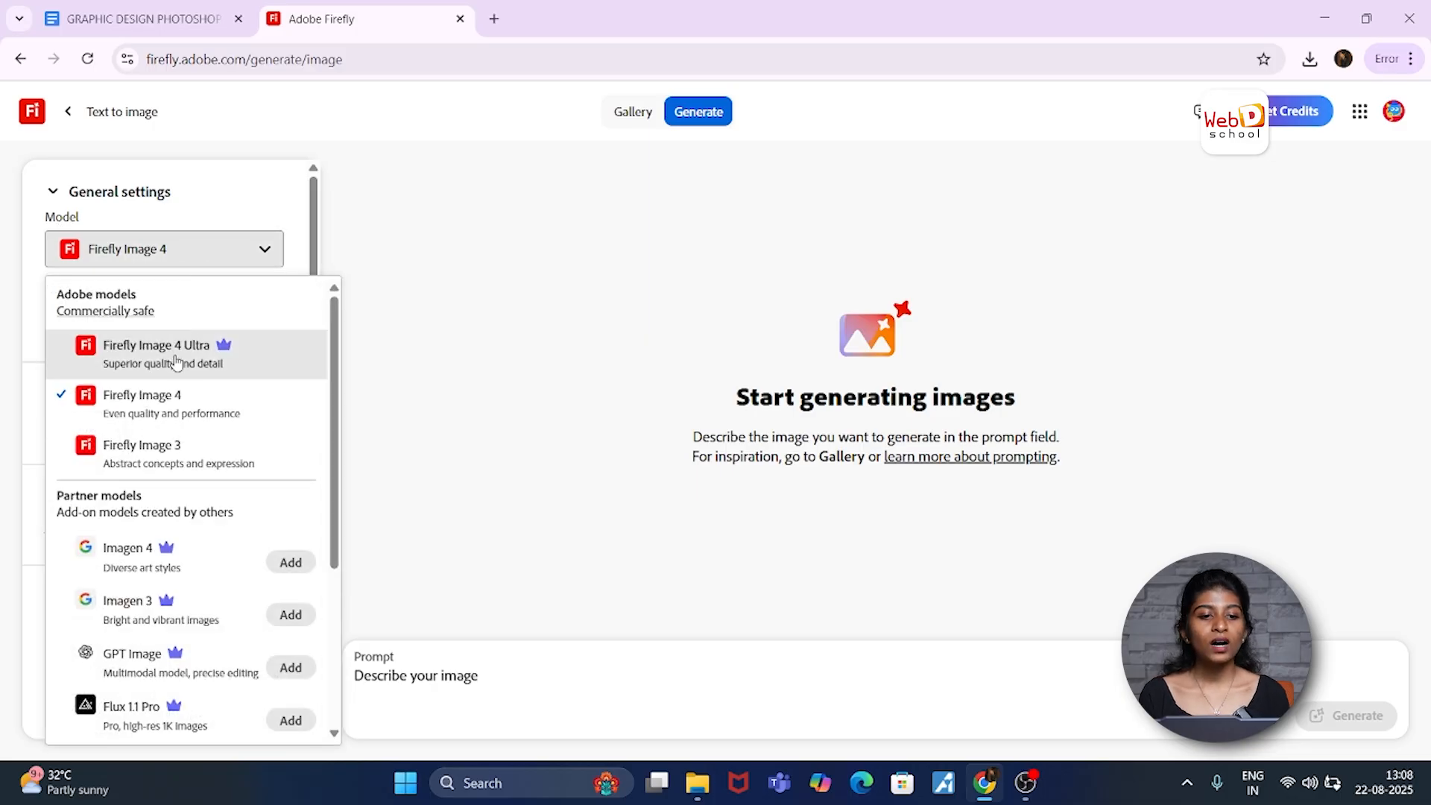
pyautogui.click(167, 418)
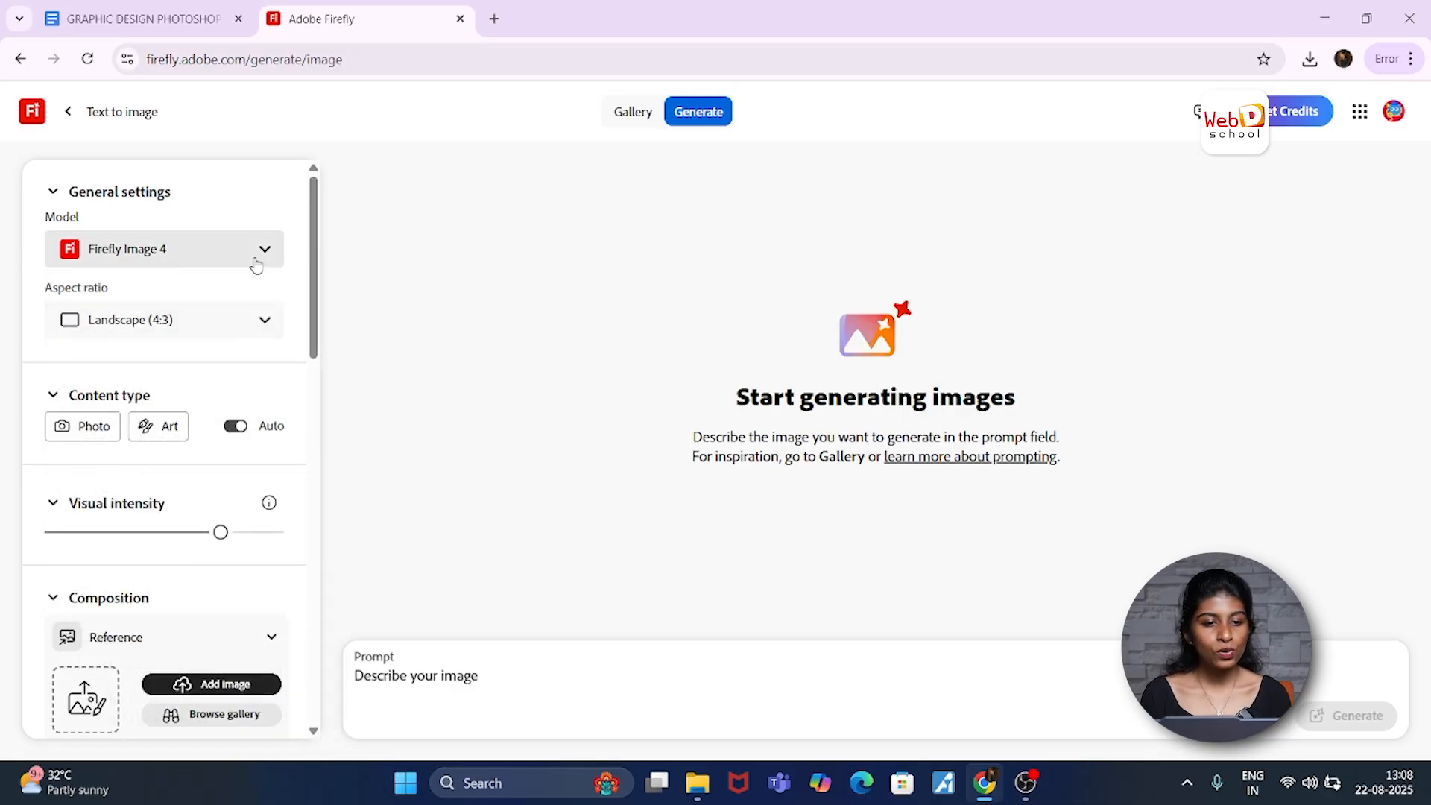
pyautogui.click(241, 325)
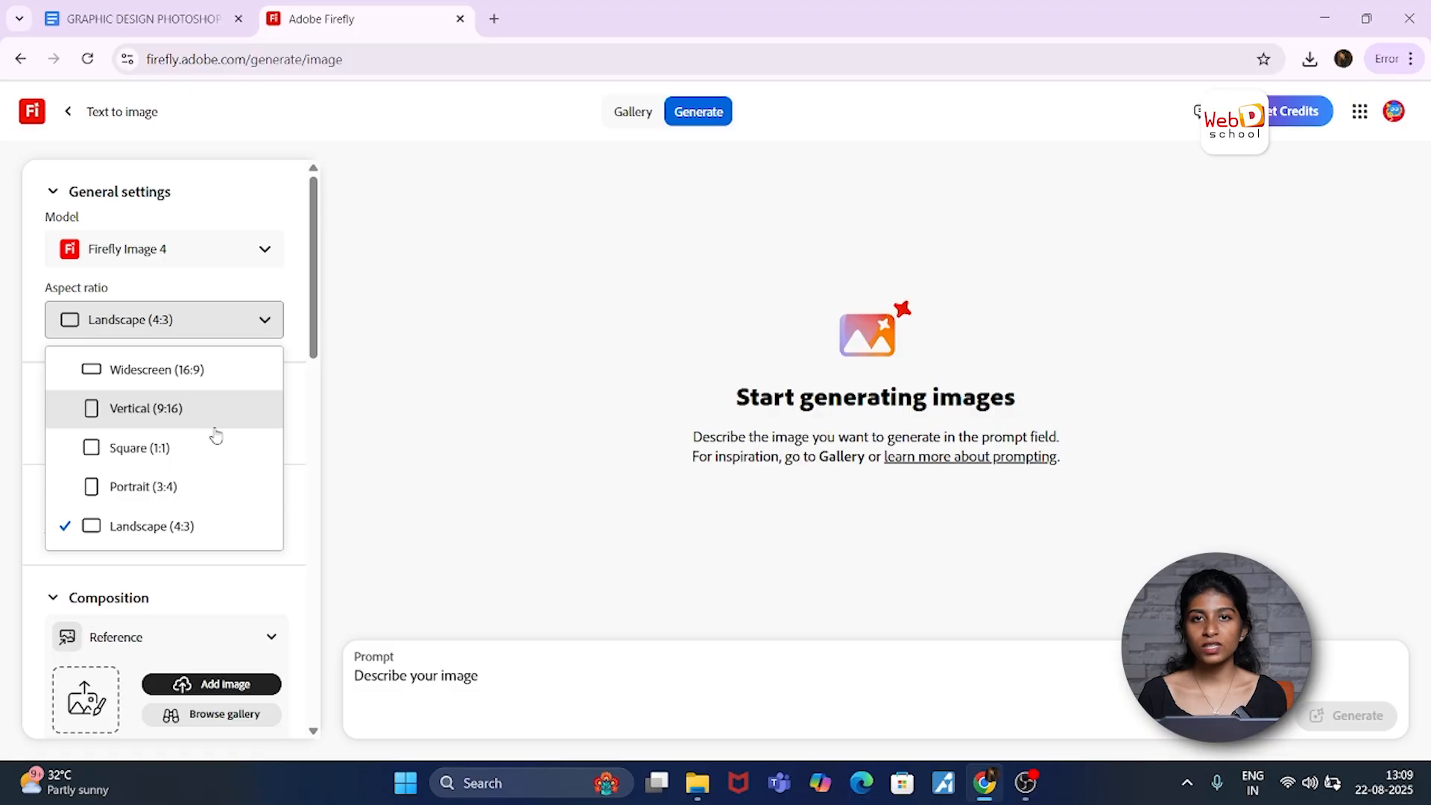
pyautogui.click(241, 333)
# Step: Examine the Photo and Art content types and read the explanation of visual intensity
pyautogui.scroll(-1, 190, 430)
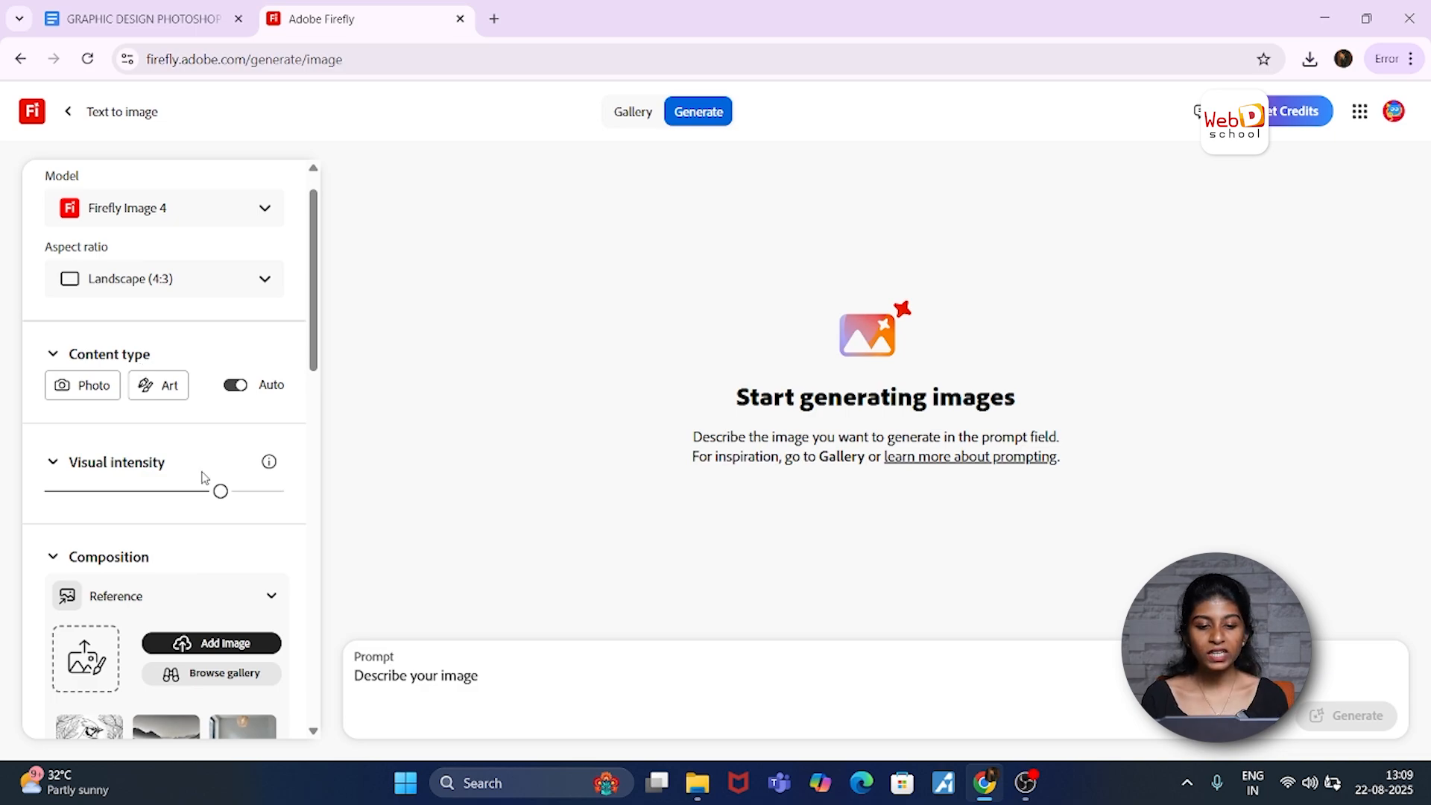
pyautogui.click(102, 397)
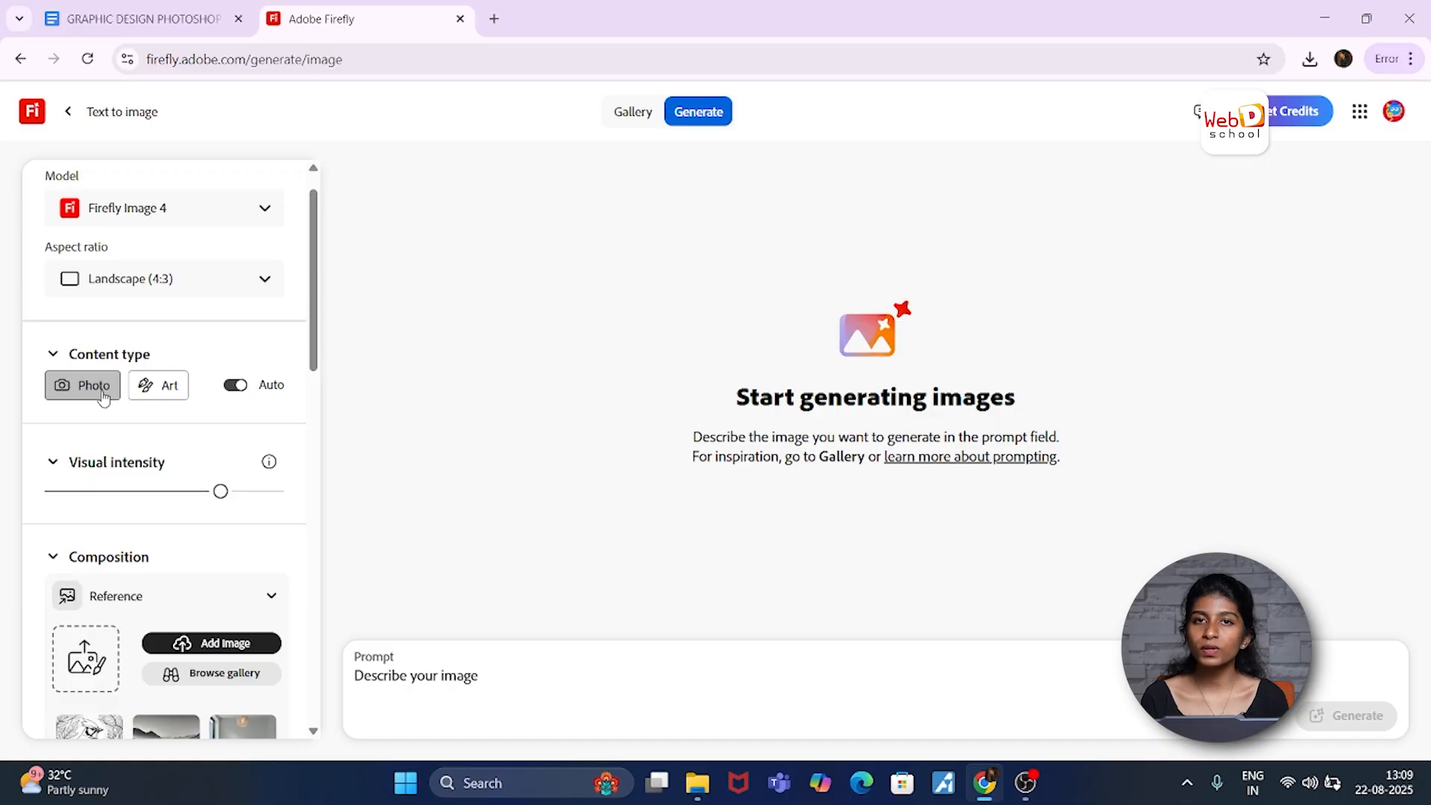
pyautogui.click(161, 400)
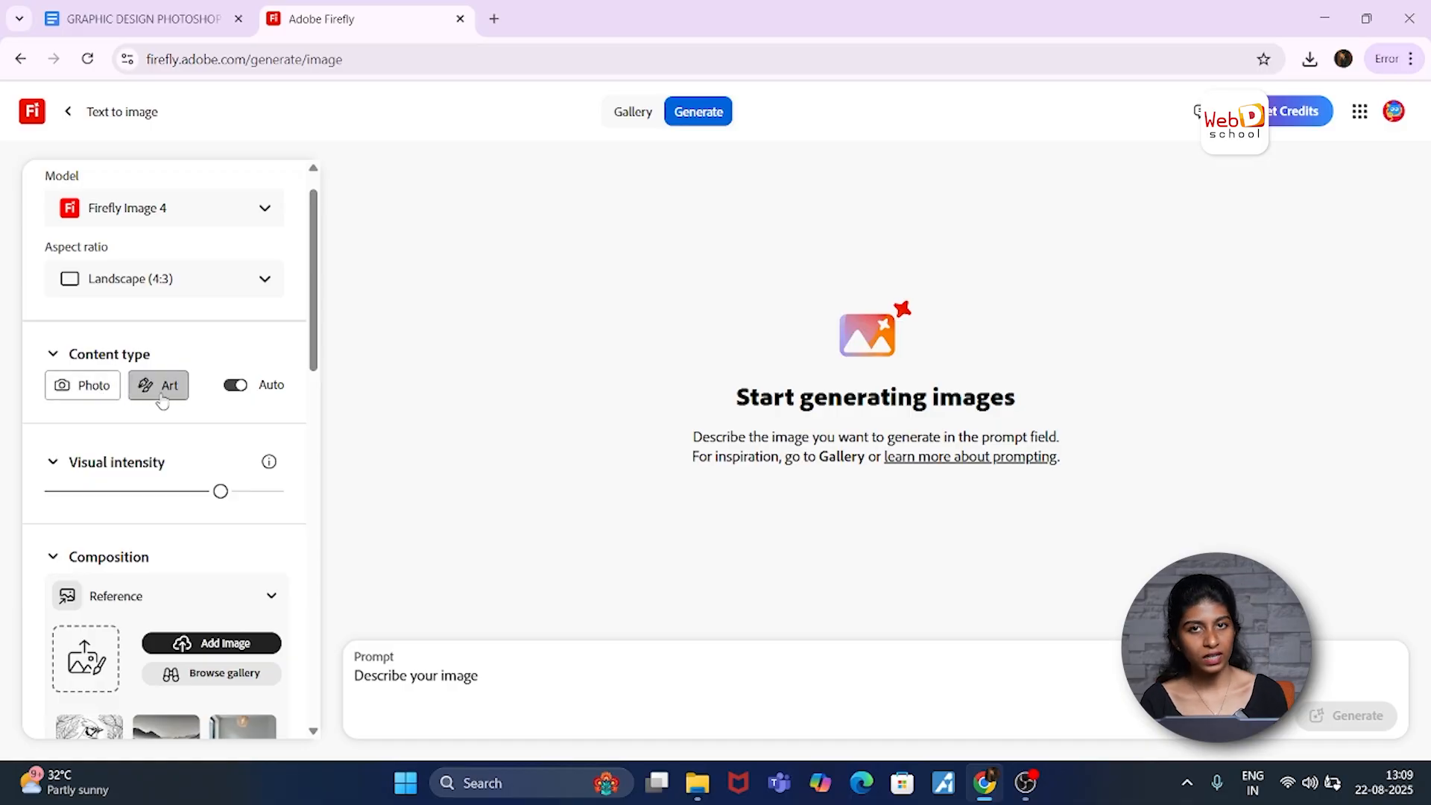
pyautogui.scroll(-1, 173, 459)
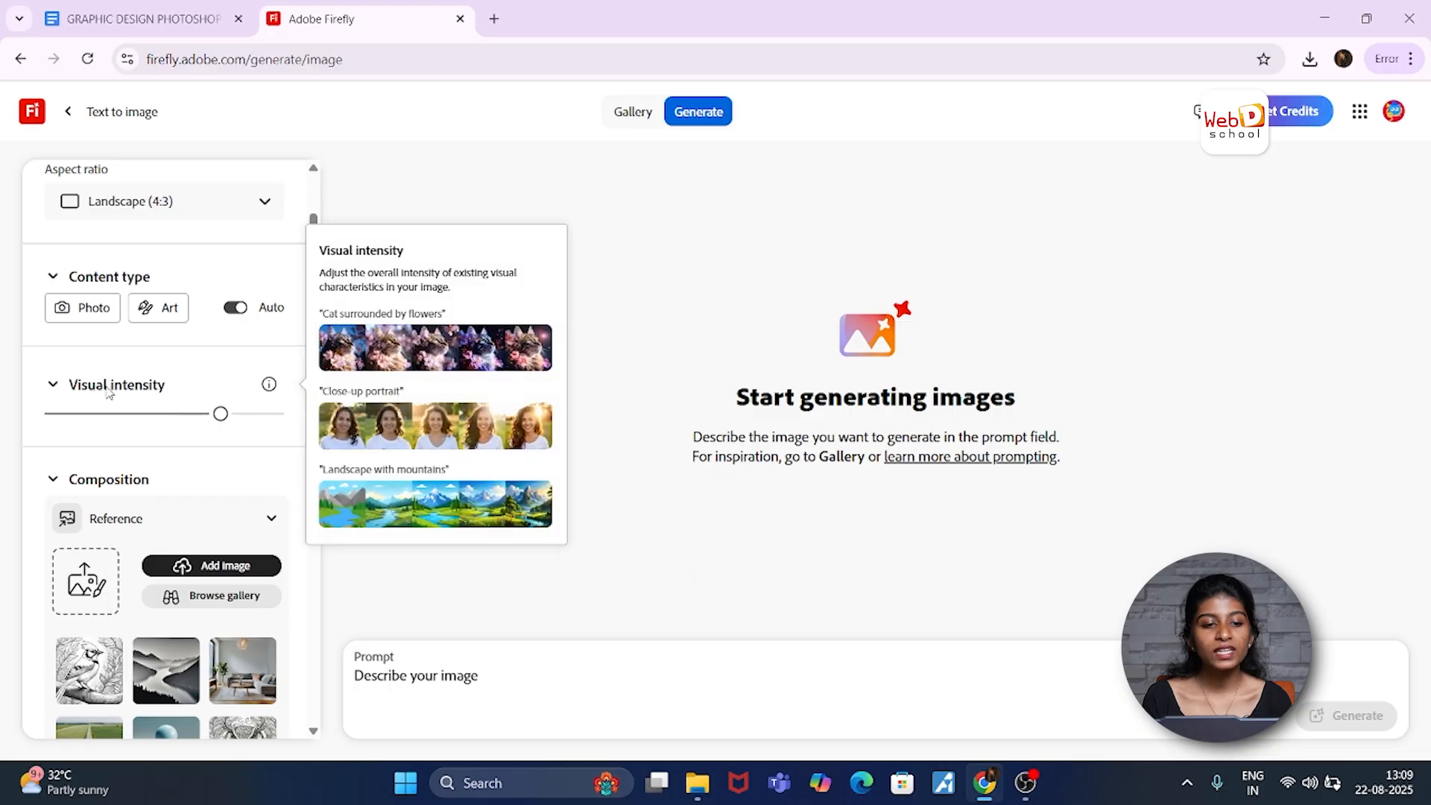
pyautogui.moveTo(263, 394)
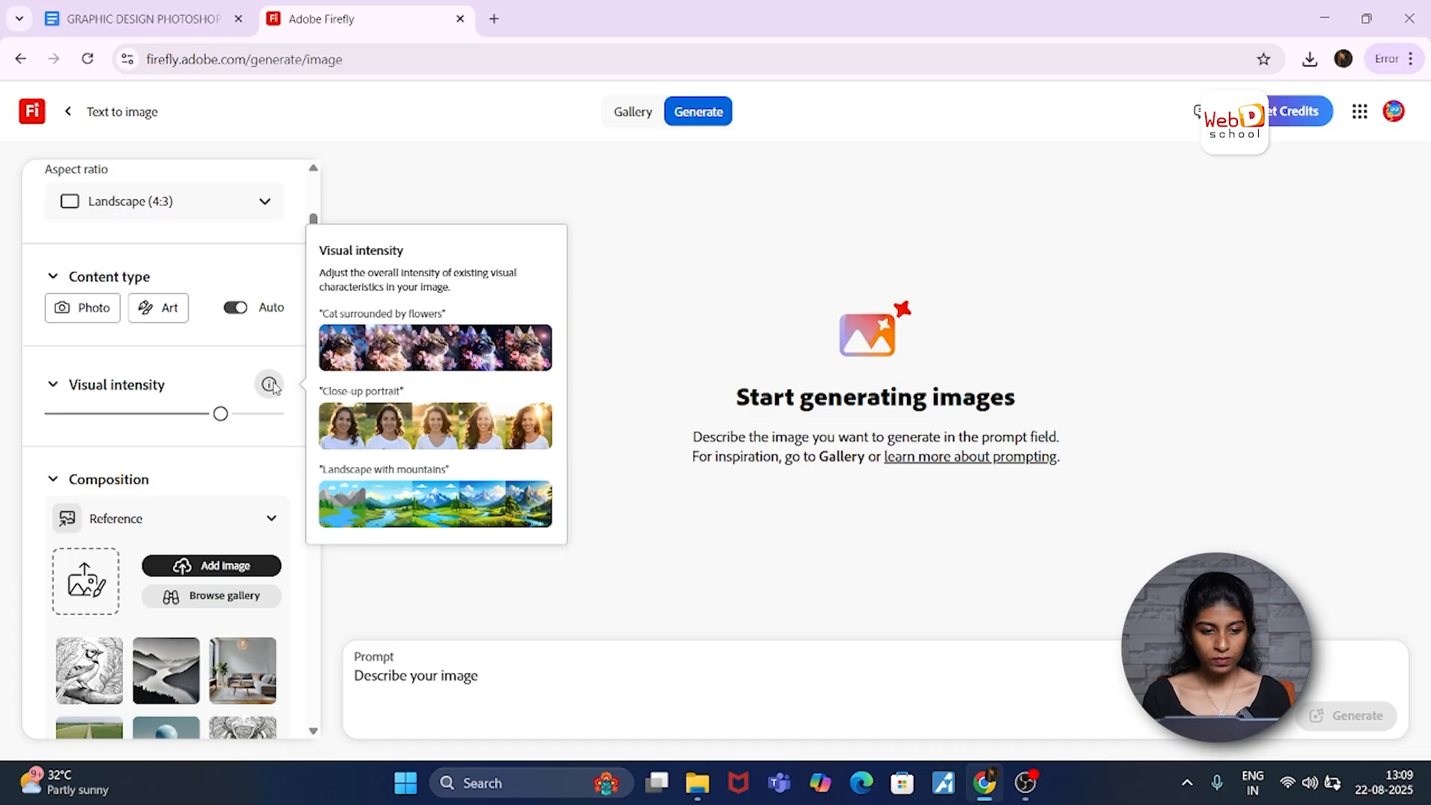
# Step: Look through the composition and style reference images and the popular effects, and display the Movements effects
pyautogui.scroll(-2, 215, 437)
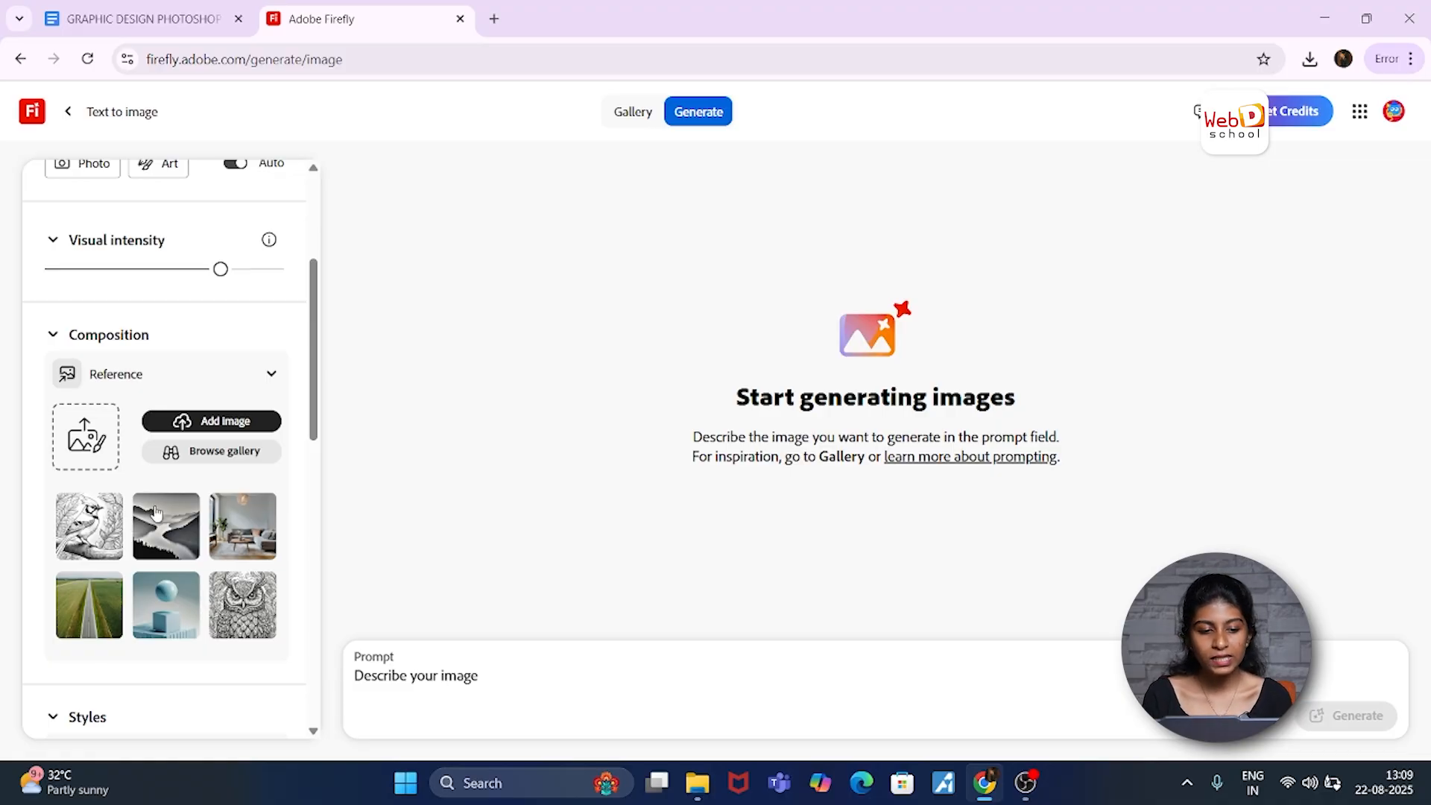
pyautogui.scroll(-3, 155, 508)
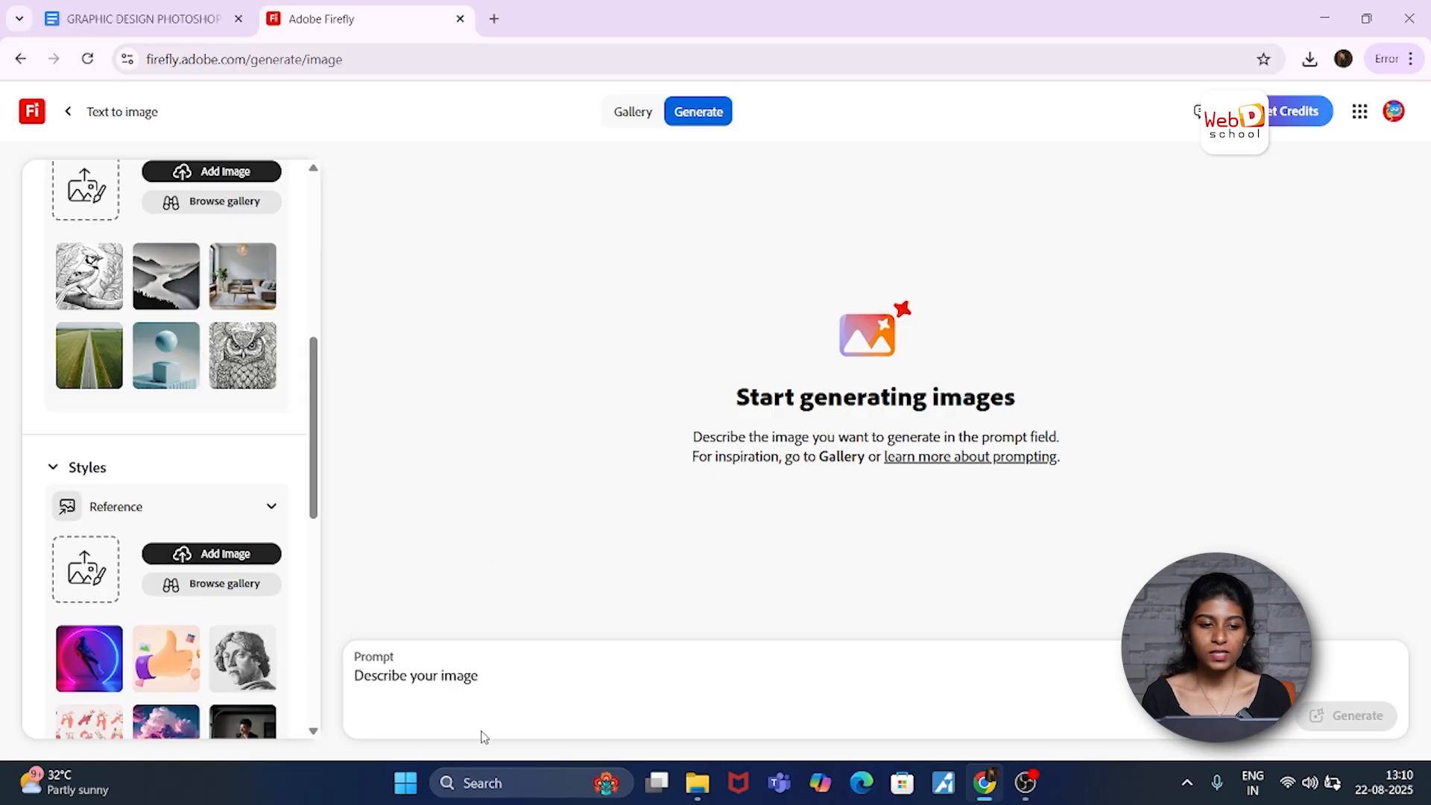
pyautogui.scroll(-2, 104, 447)
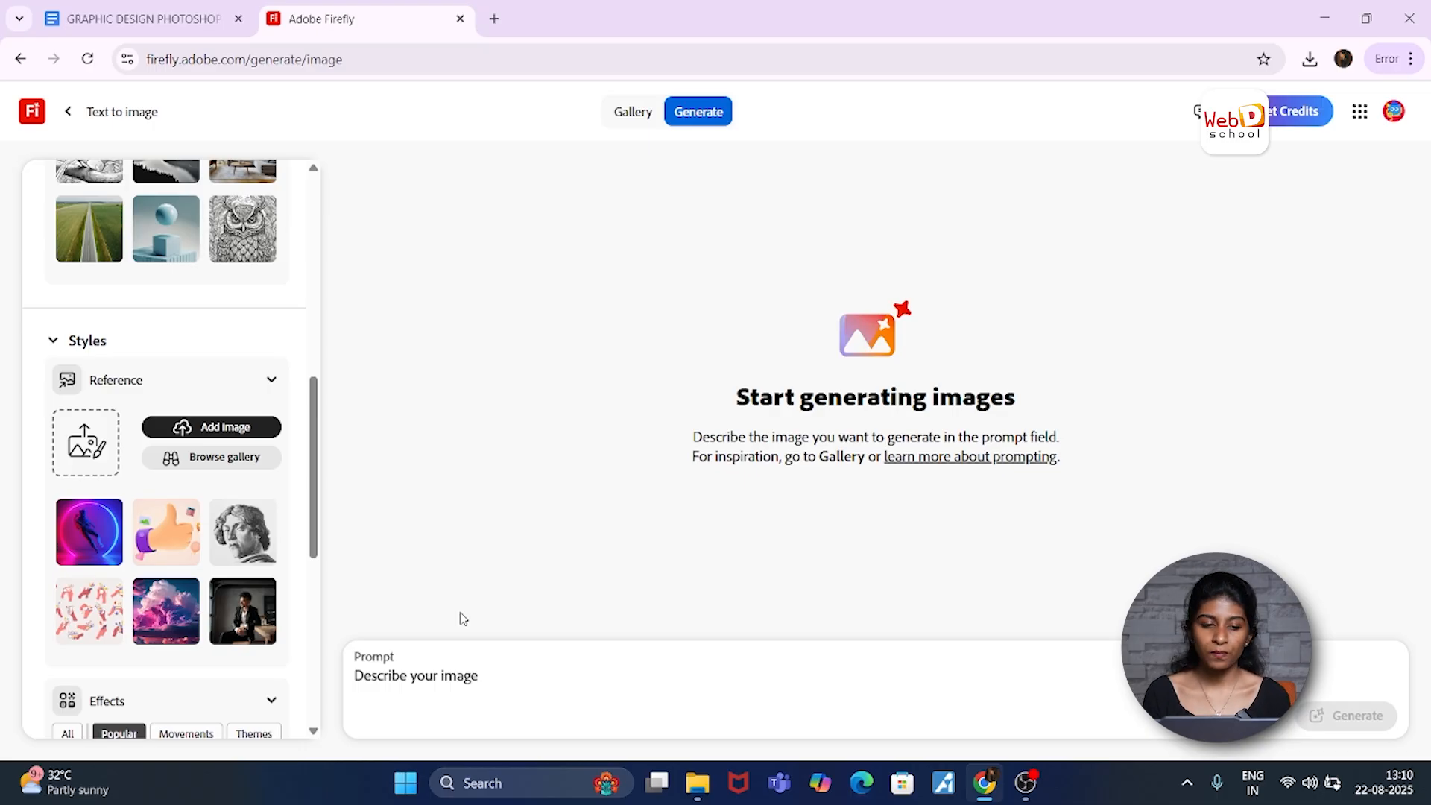
pyautogui.scroll(-4, 206, 600)
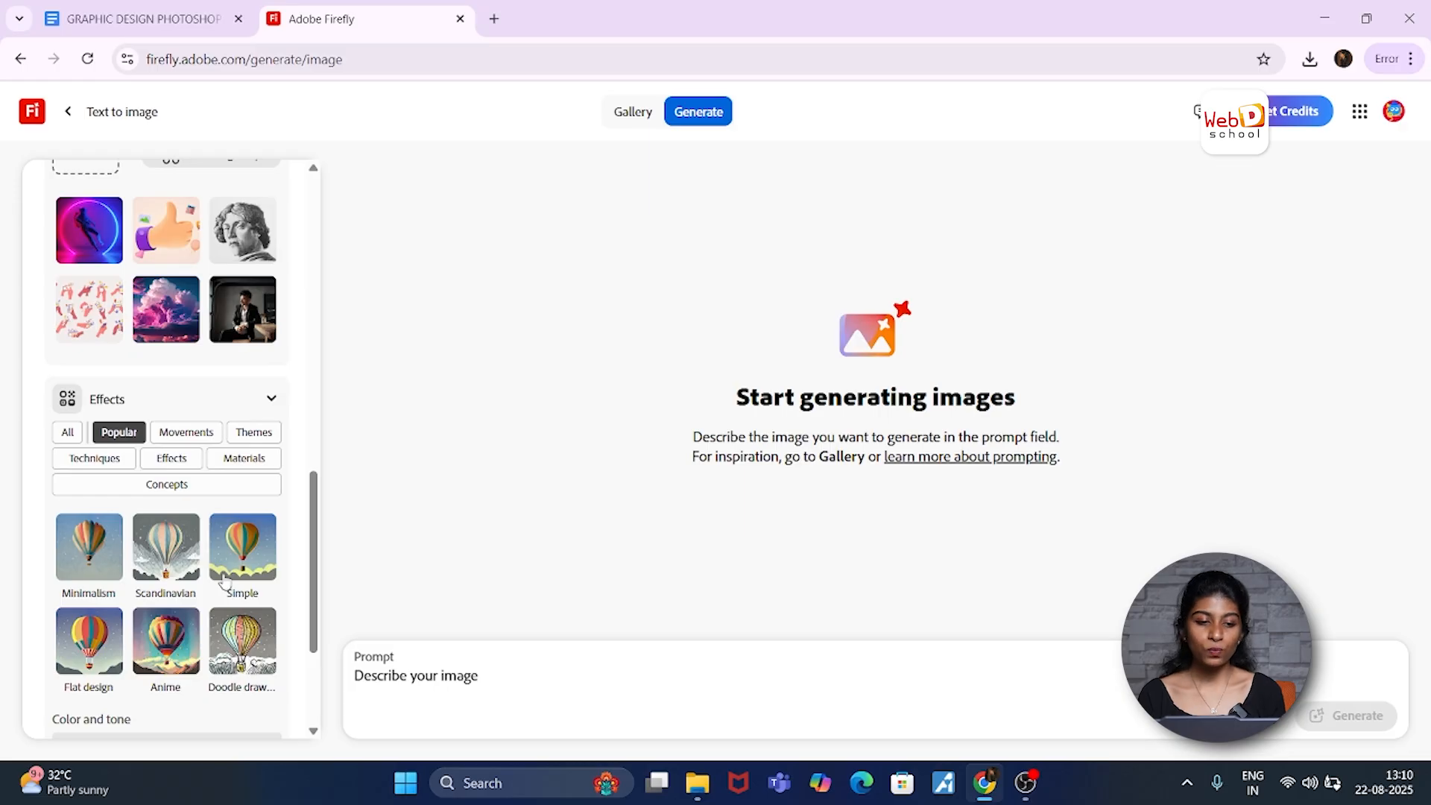
pyautogui.scroll(-1, 223, 581)
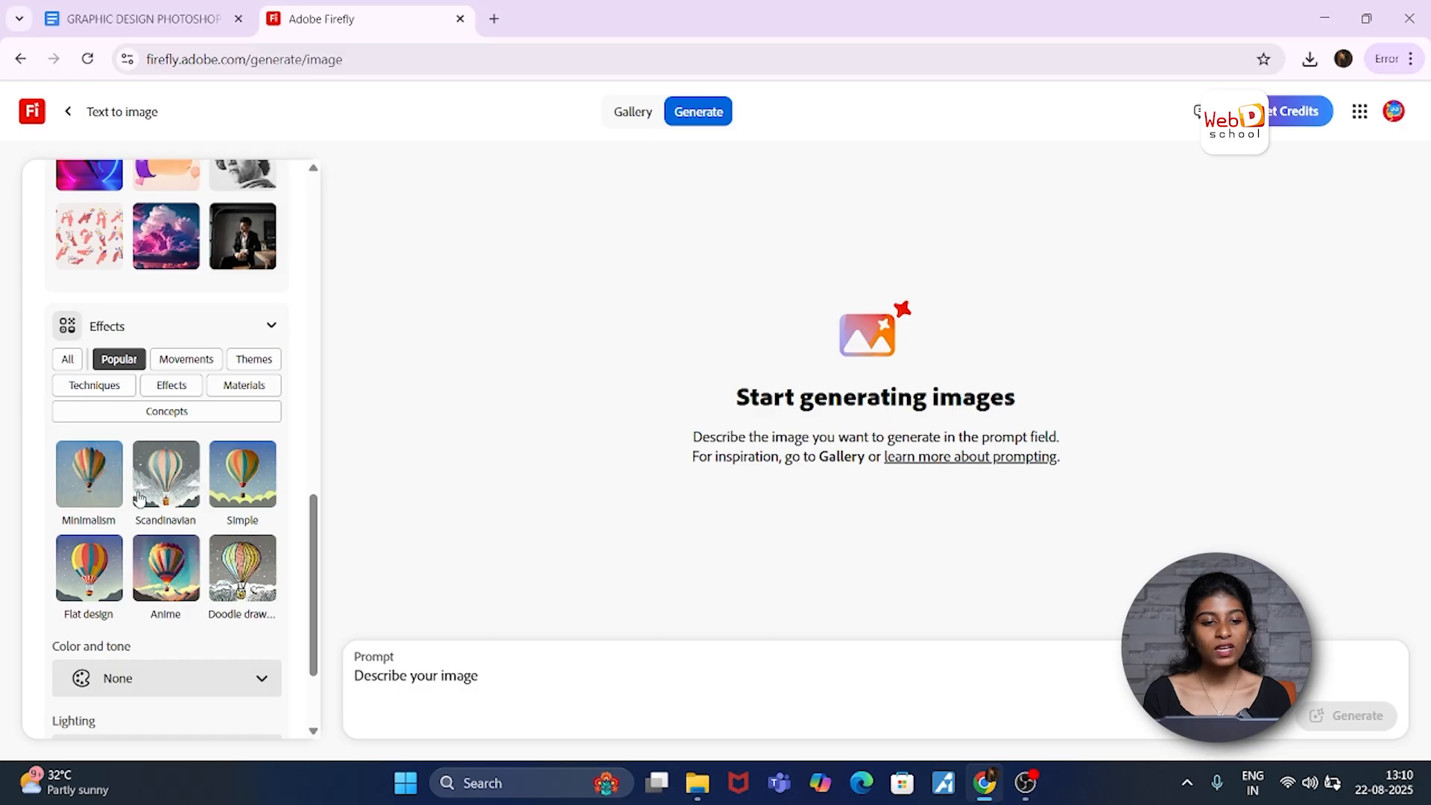
pyautogui.scroll(-1, 139, 498)
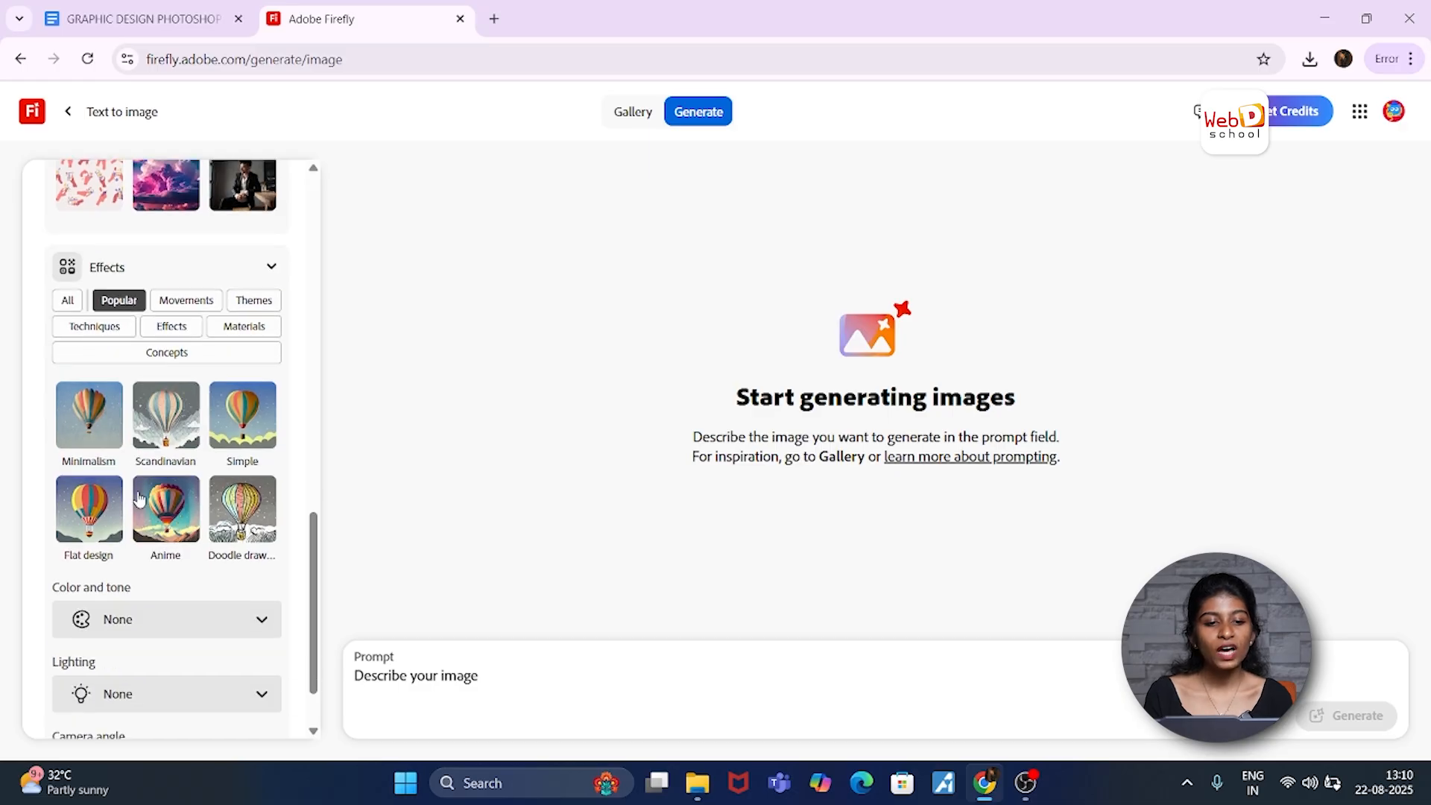
pyautogui.click(172, 306)
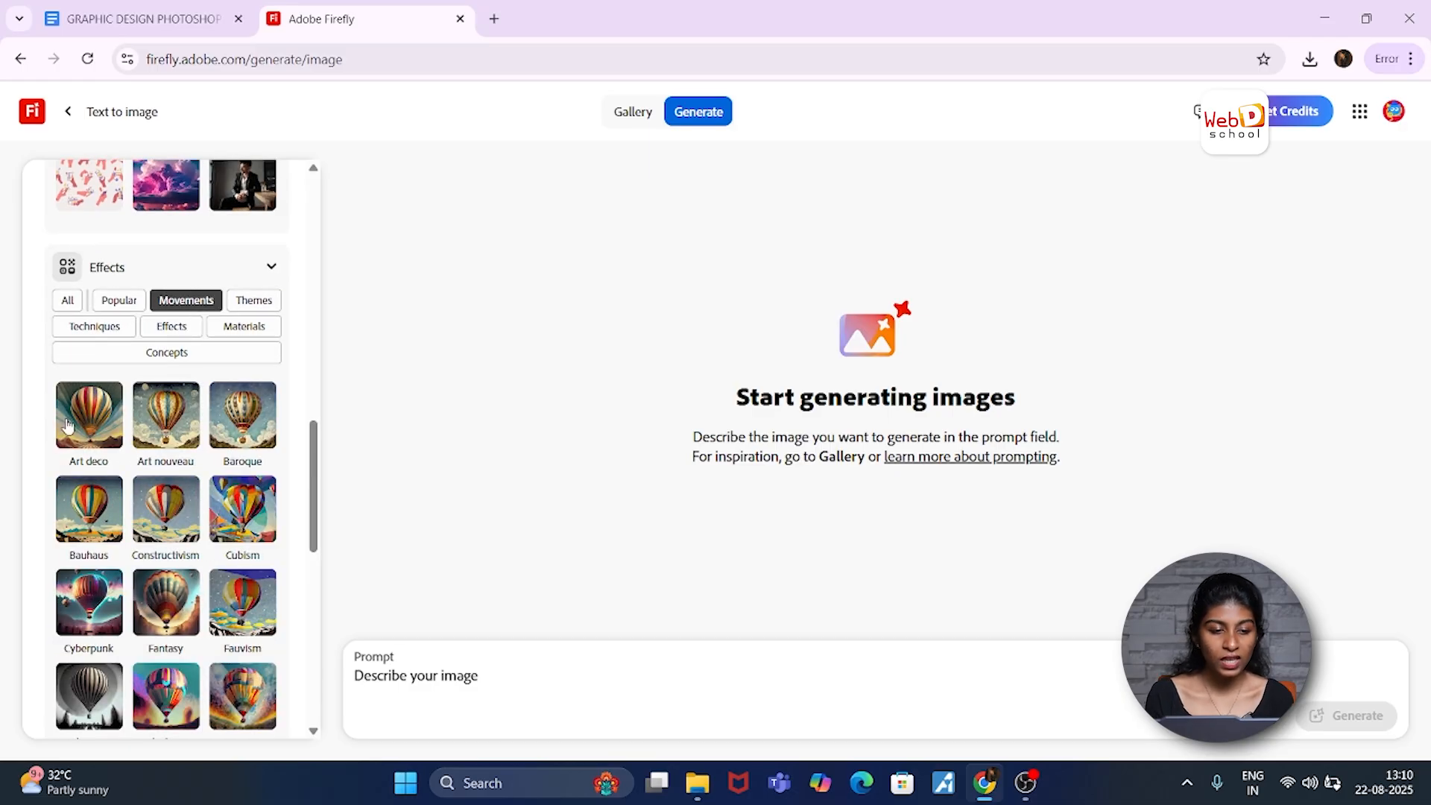
# Step: Look through the Movements effects, switch to the Themes effects, and browse the Techniques effects
pyautogui.scroll(-2, 180, 543)
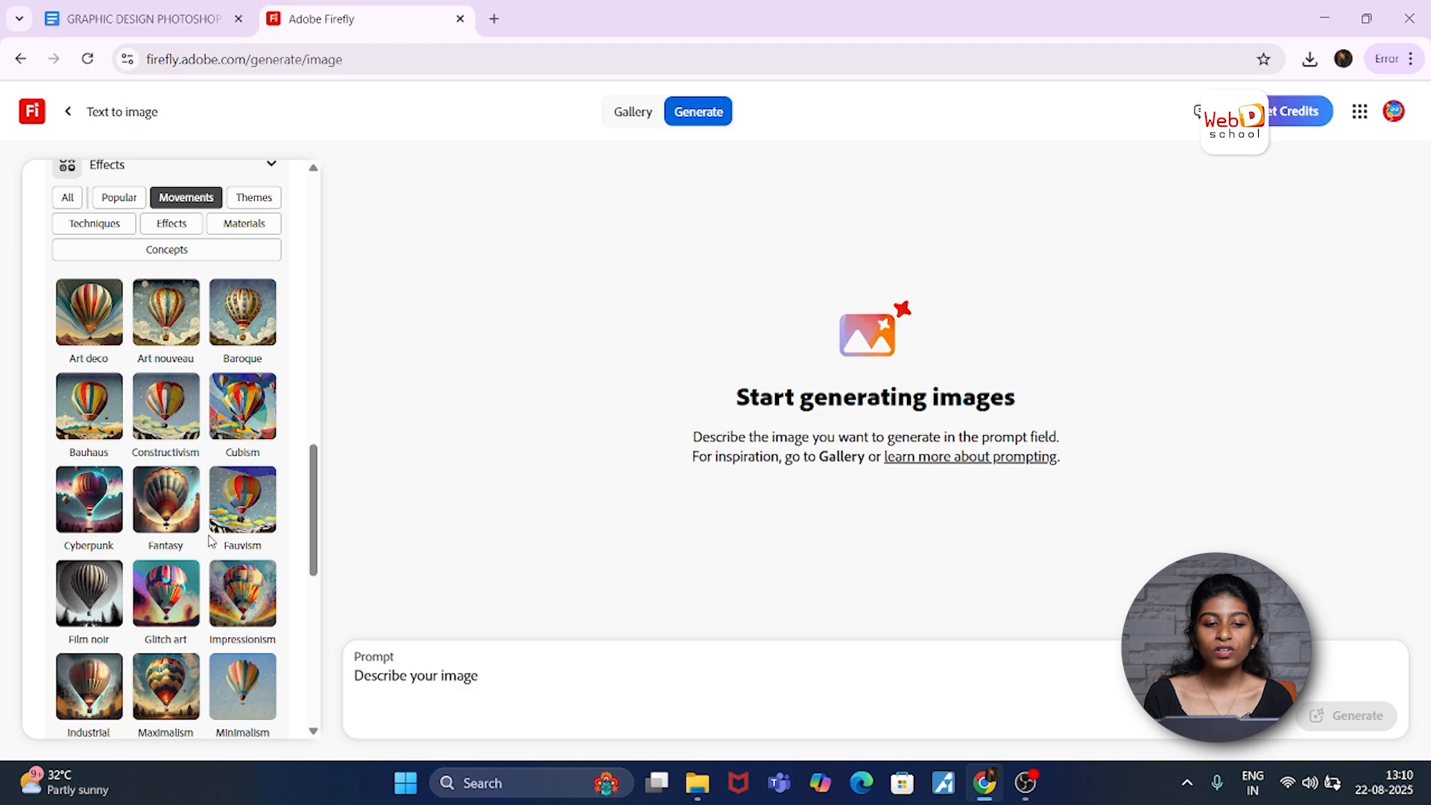
pyautogui.scroll(-1, 190, 524)
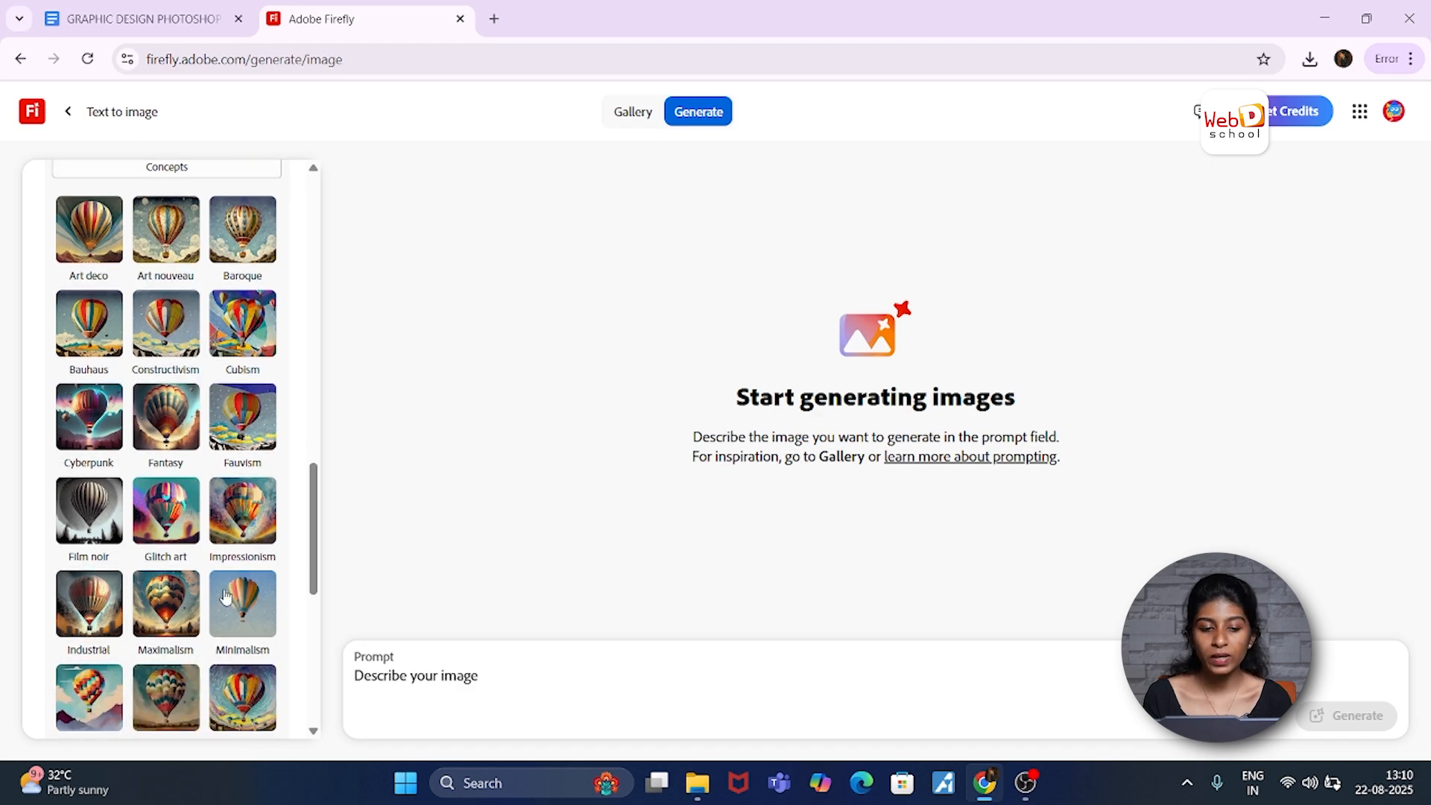
pyautogui.scroll(-1, 186, 601)
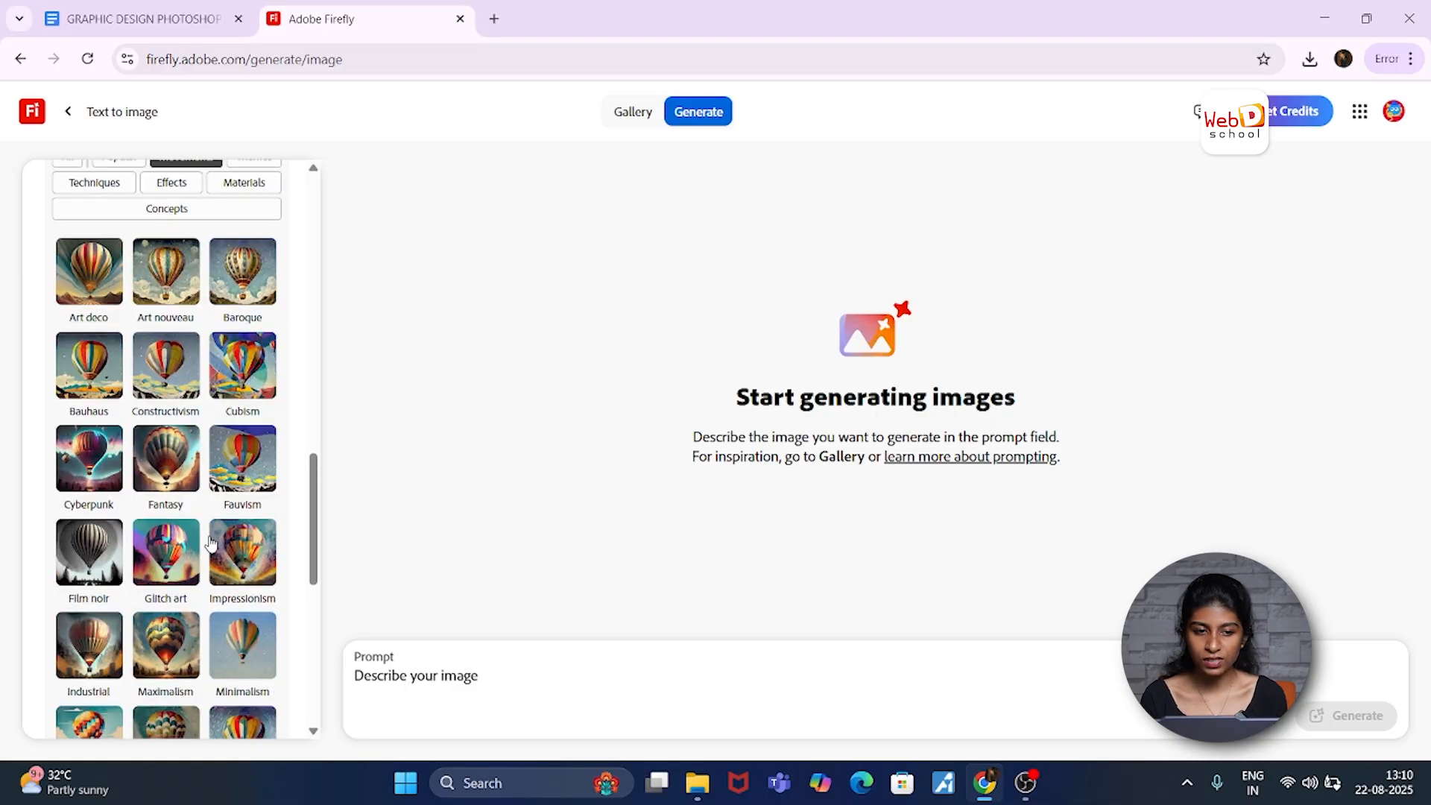
pyautogui.scroll(2, 211, 544)
pyautogui.scroll(2, 211, 545)
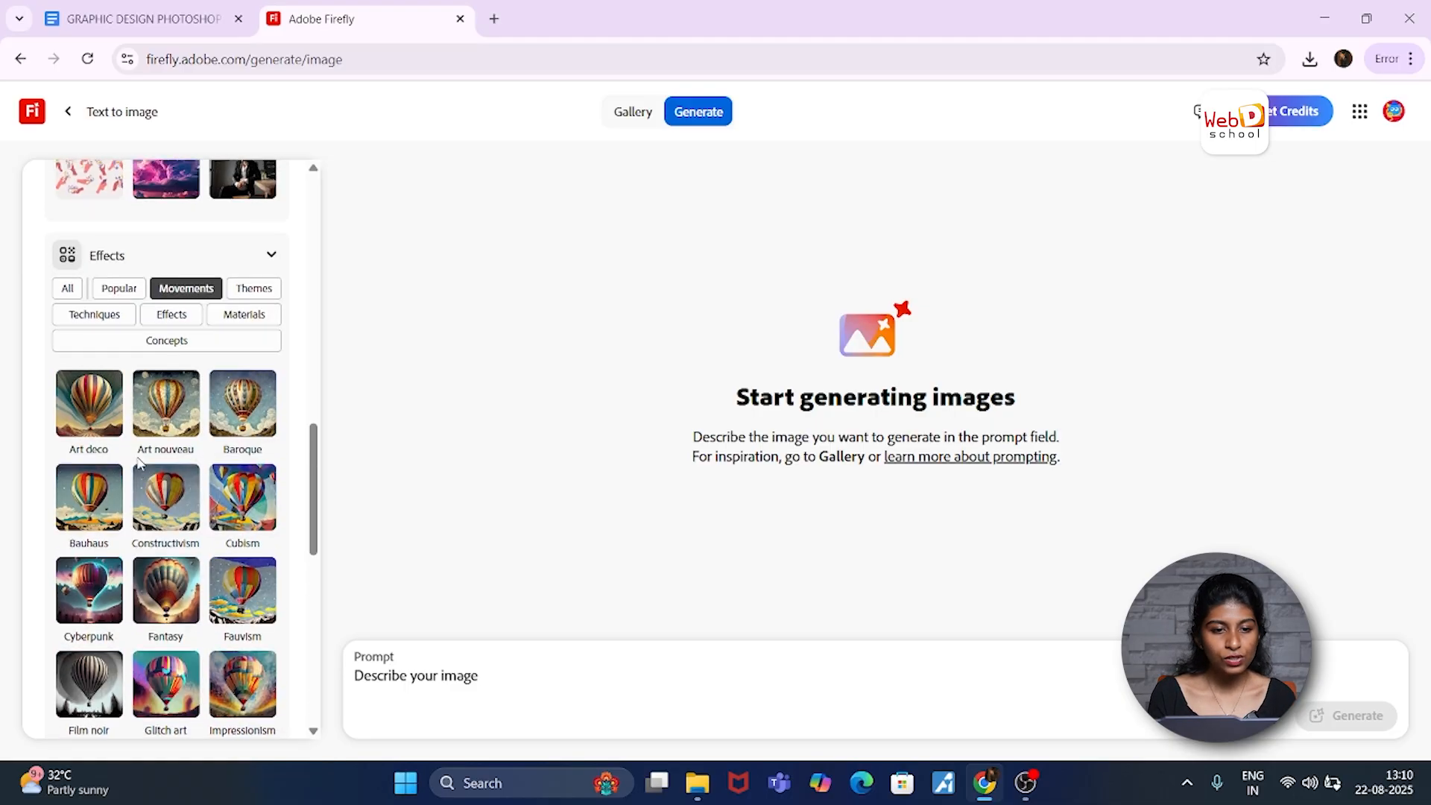
pyautogui.click(240, 291)
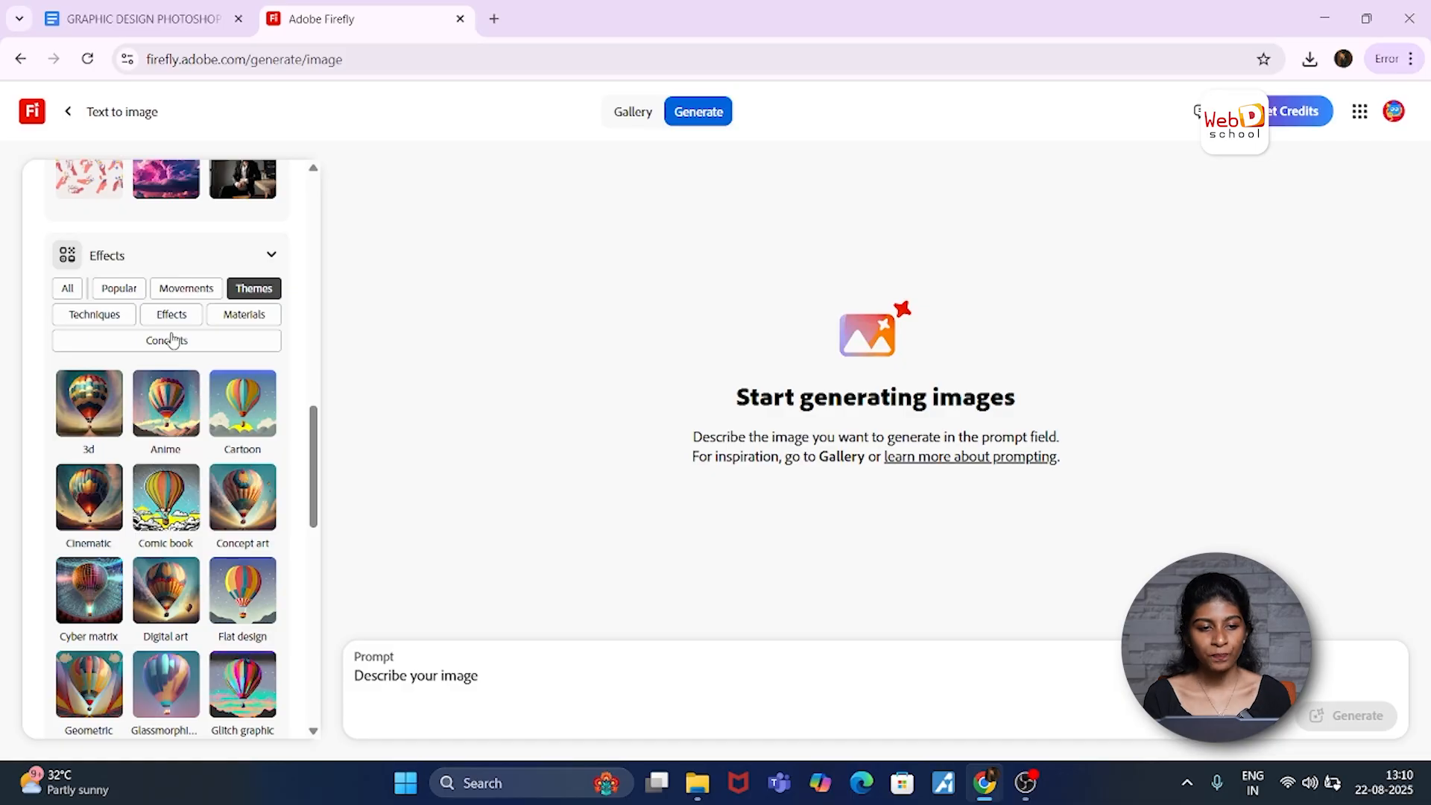
pyautogui.click(91, 315)
pyautogui.scroll(-3, 171, 535)
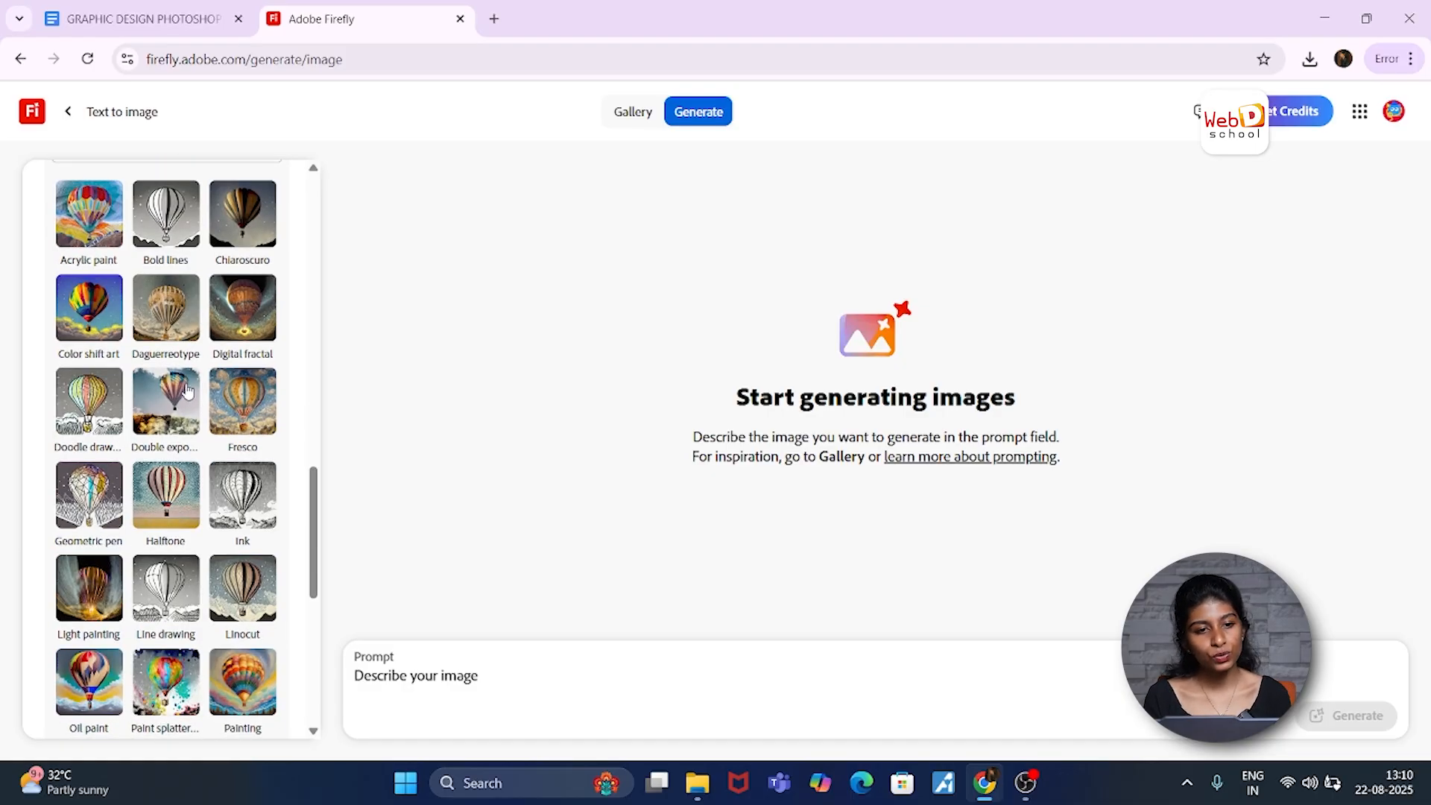
pyautogui.scroll(3, 158, 418)
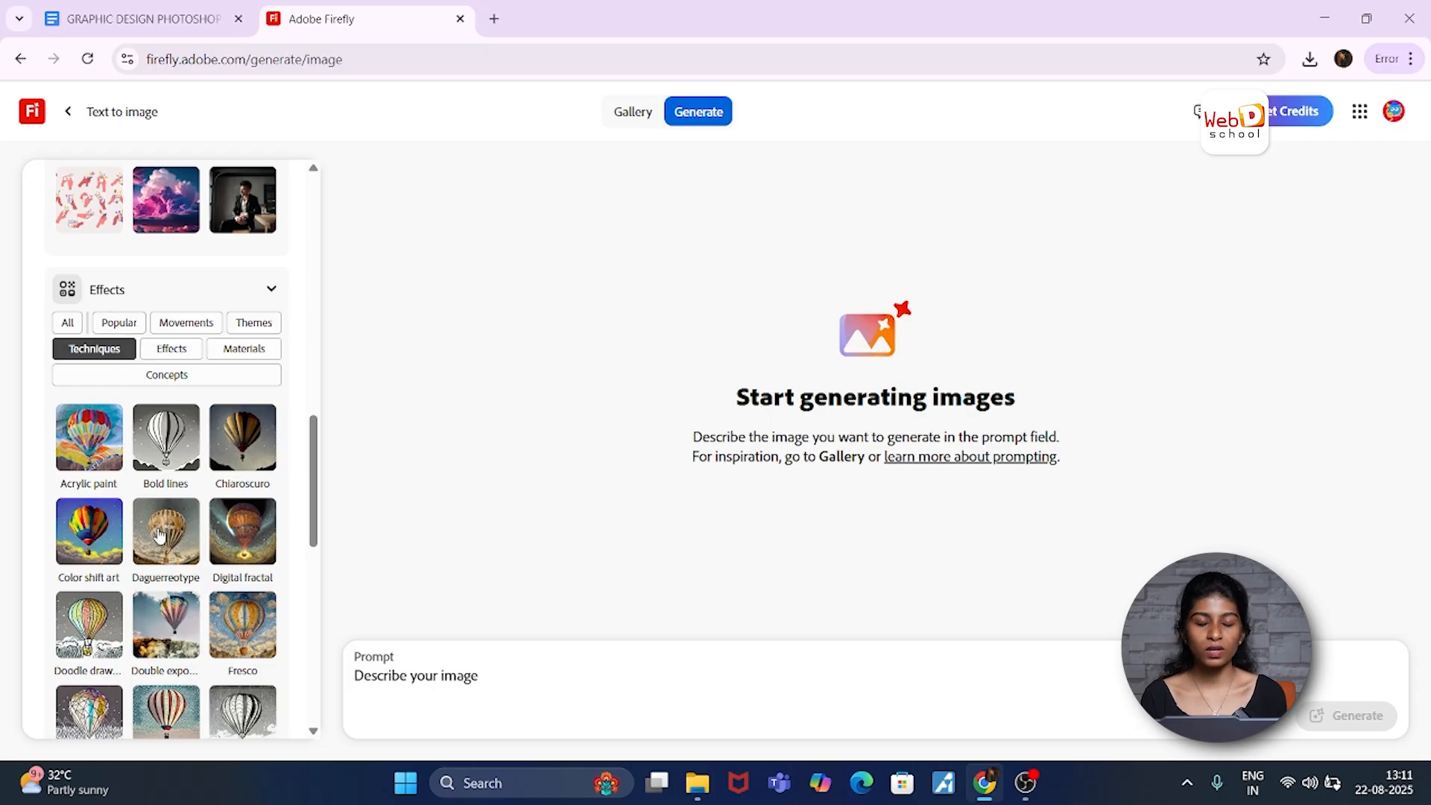
# Step: Review the available options for Color and tone, Lighting and Camera angle, leaving each set to None
pyautogui.scroll(-10, 158, 534)
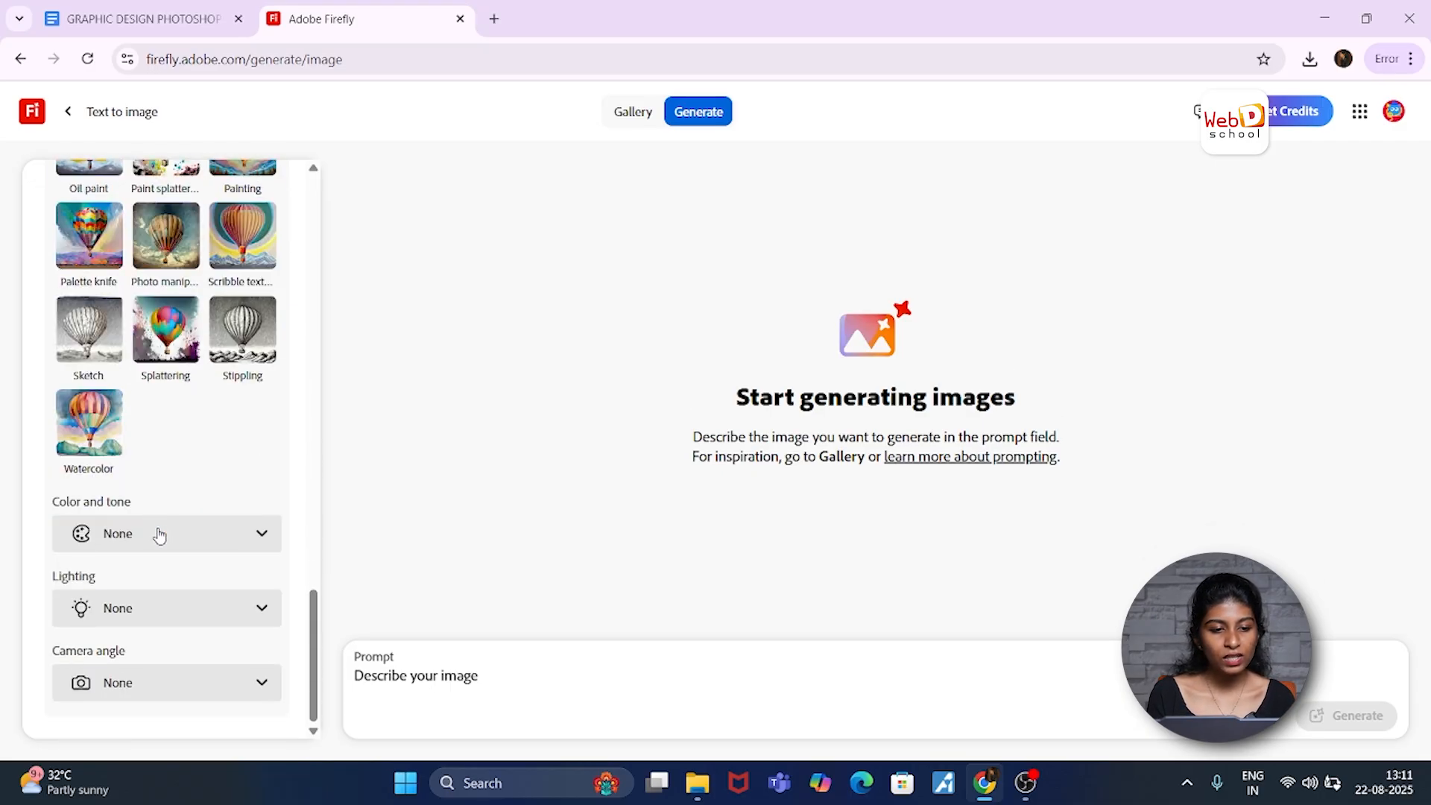
pyautogui.click(214, 533)
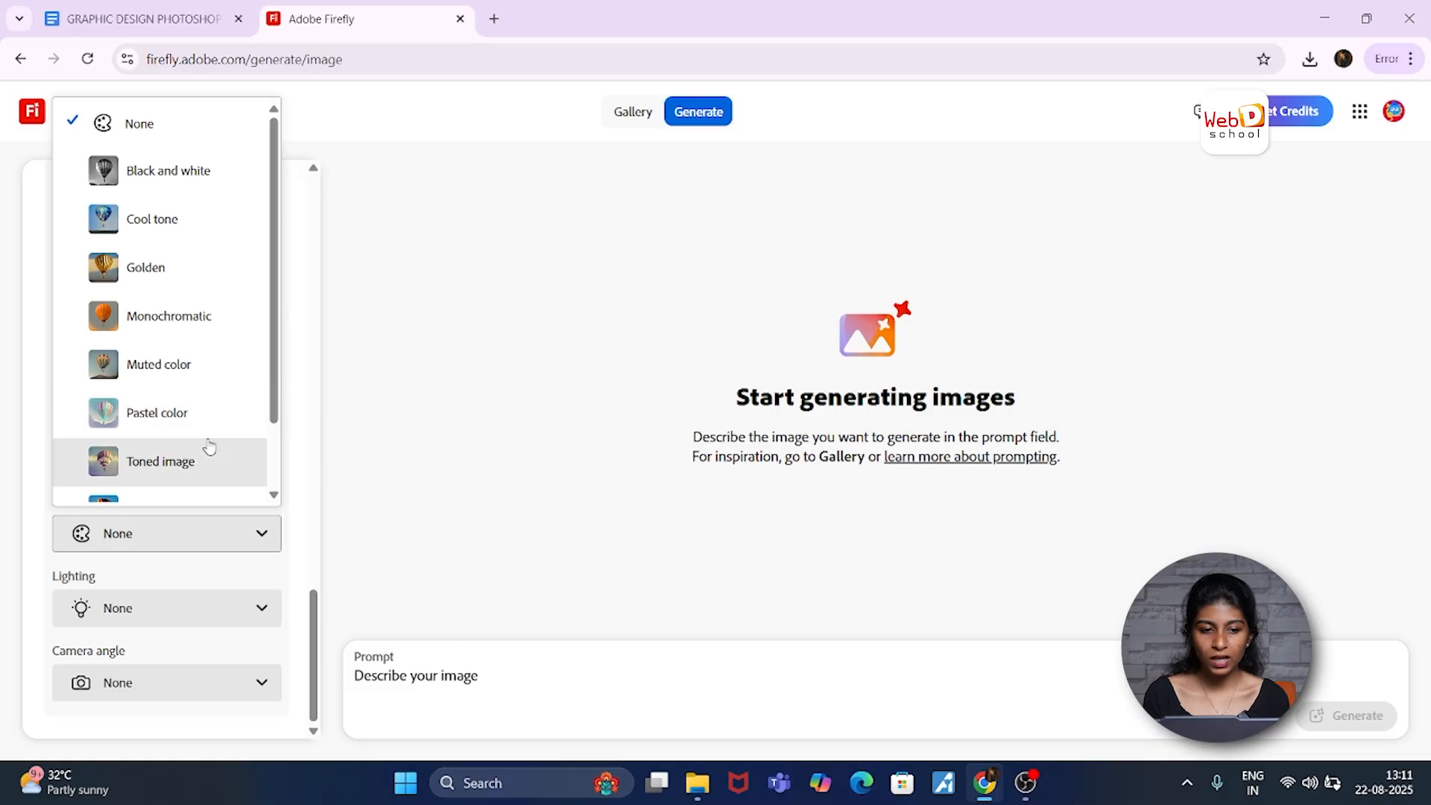
pyautogui.scroll(-1, 208, 447)
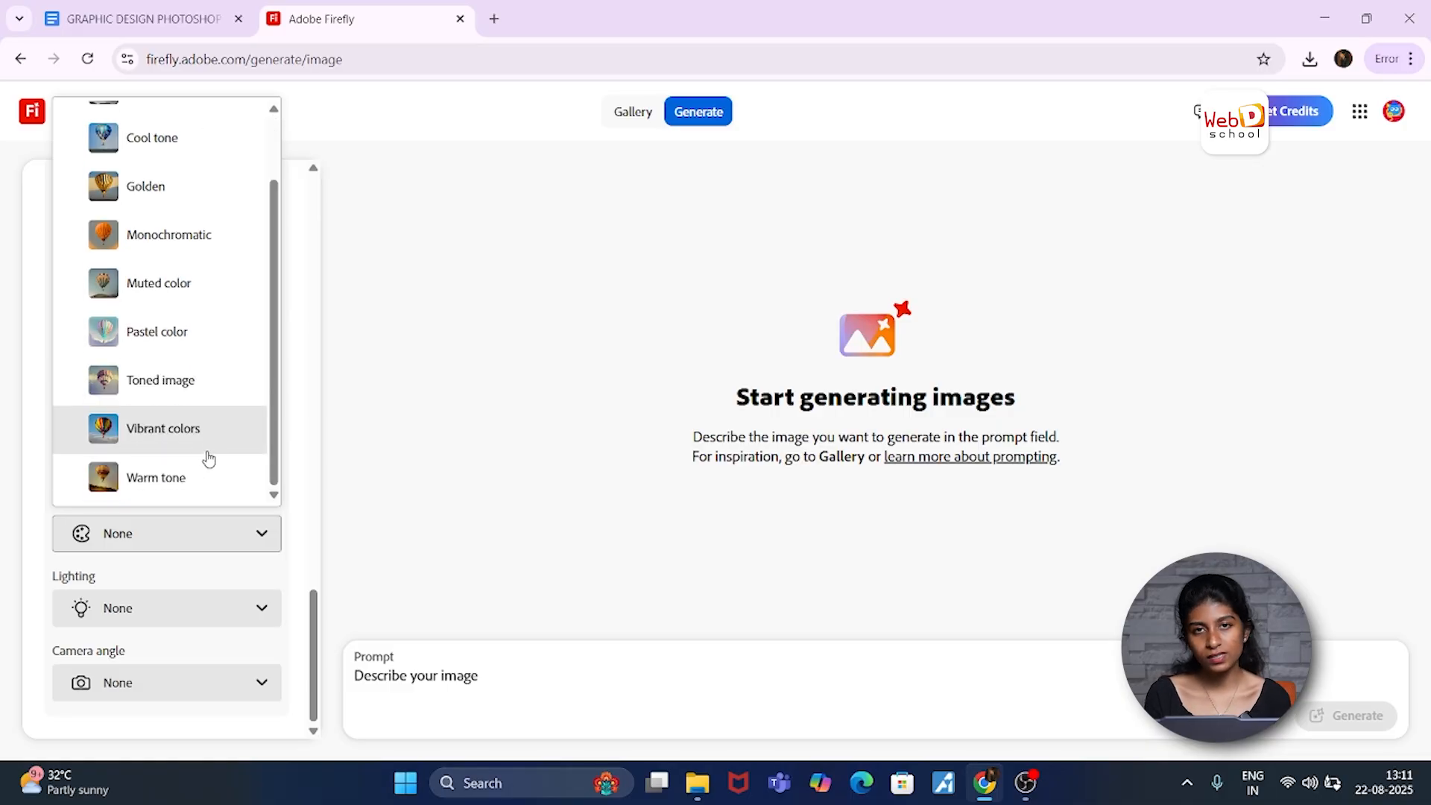
pyautogui.click(210, 537)
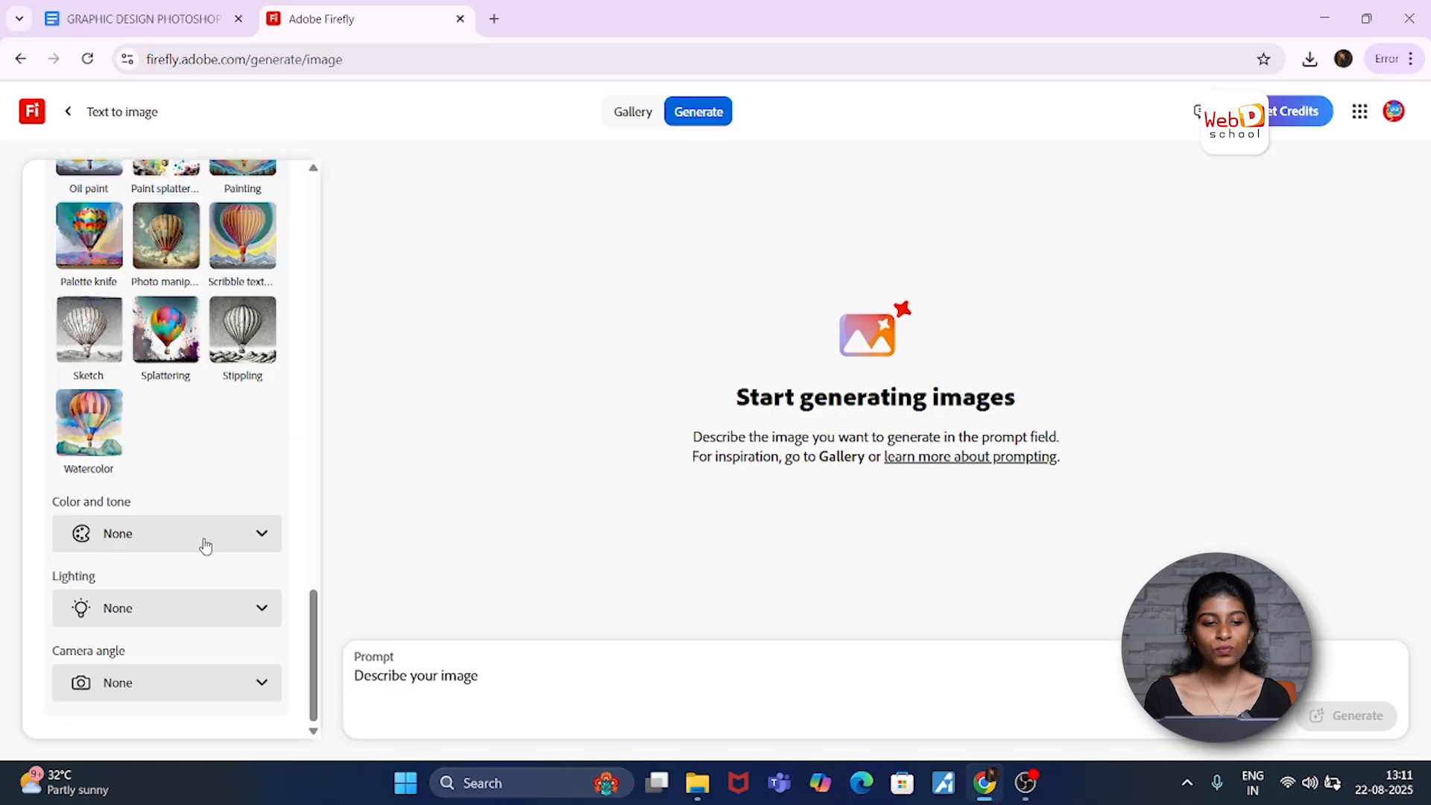
pyautogui.click(216, 621)
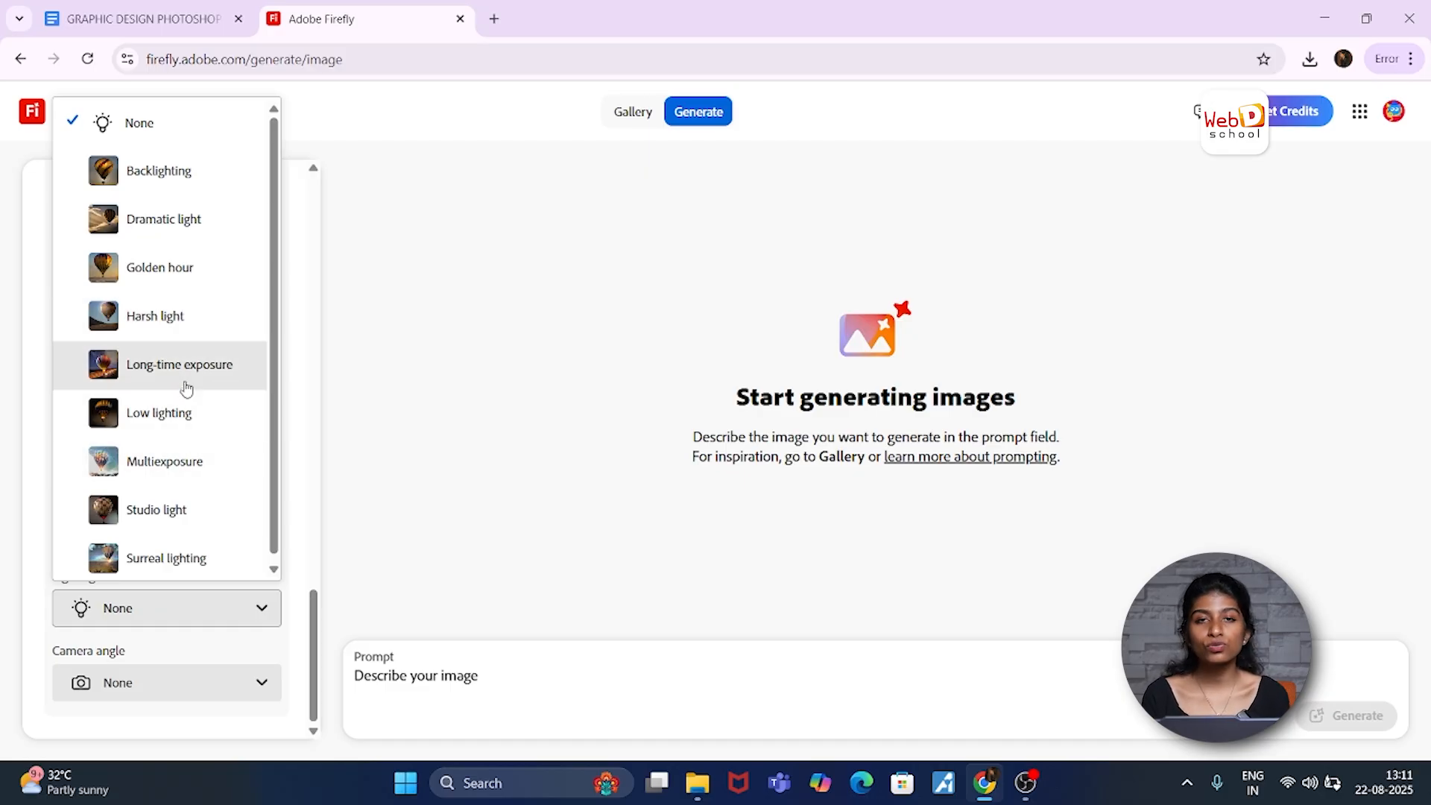
pyautogui.click(259, 596)
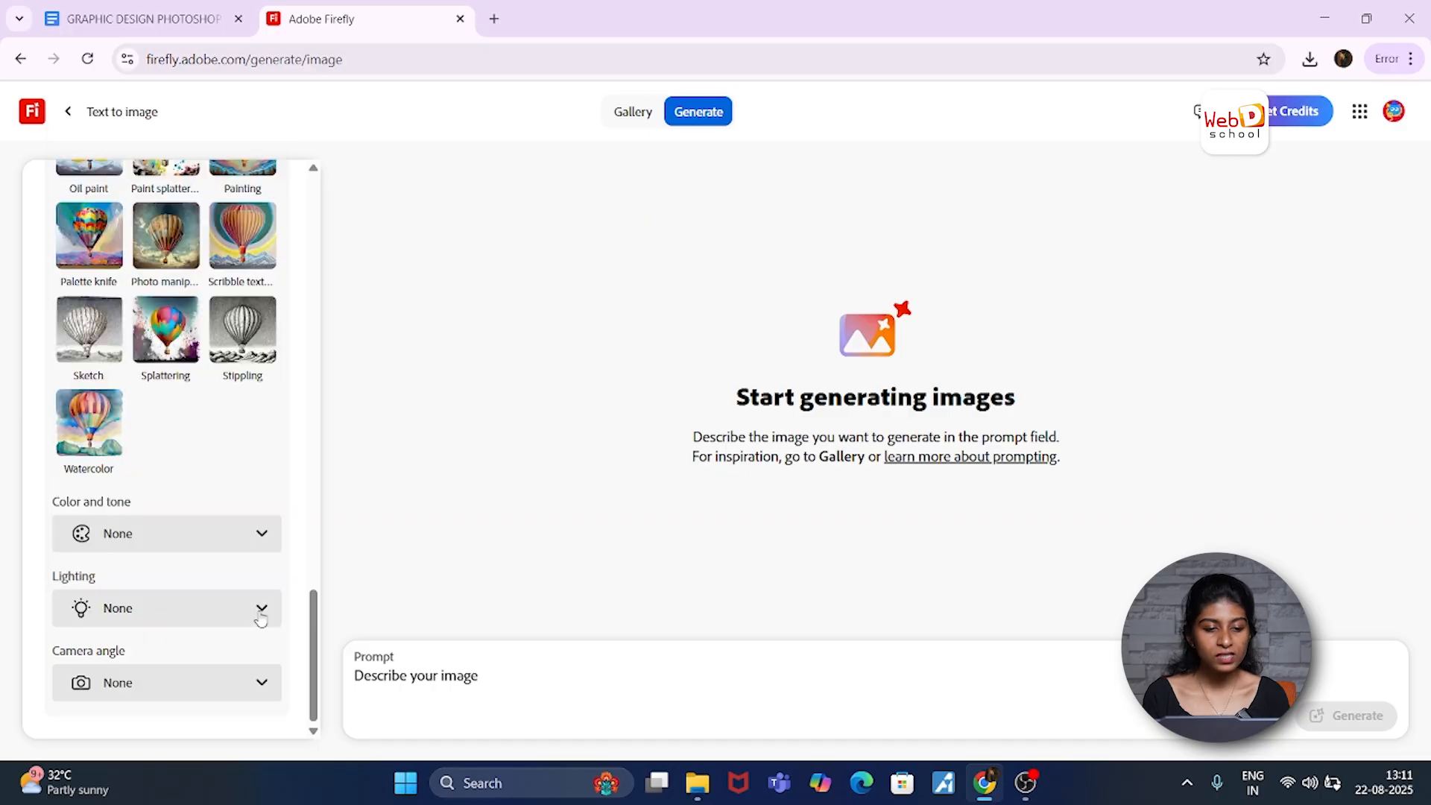
pyautogui.click(255, 692)
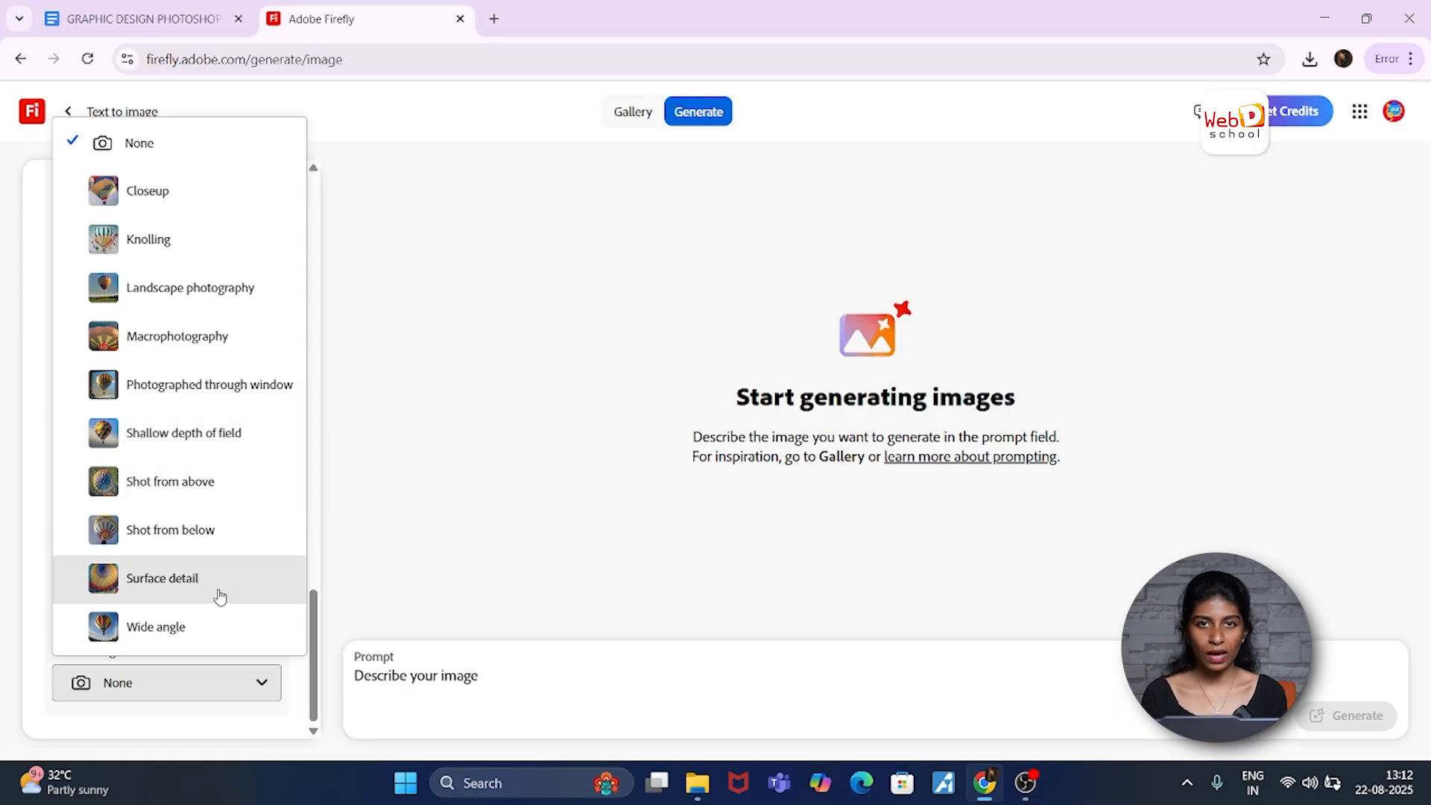
pyautogui.click(371, 422)
# Step: Copy "A cozy coffee shop interior with warm lighting and wooden tables" from the GRAPHIC DESIGN PHOTOSHOP document and paste it as Firefly's image prompt
pyautogui.scroll(15, 287, 409)
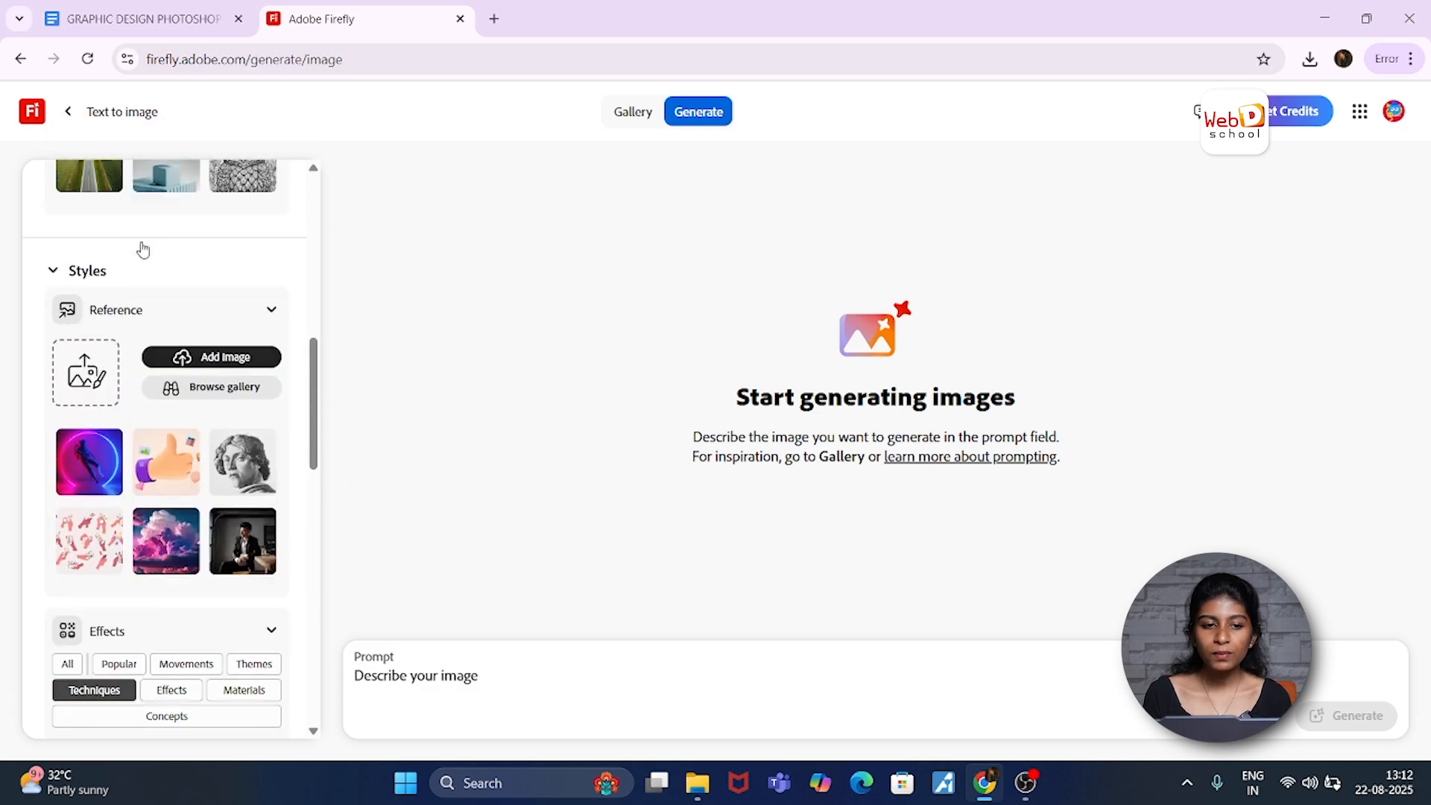
pyautogui.scroll(1, 142, 250)
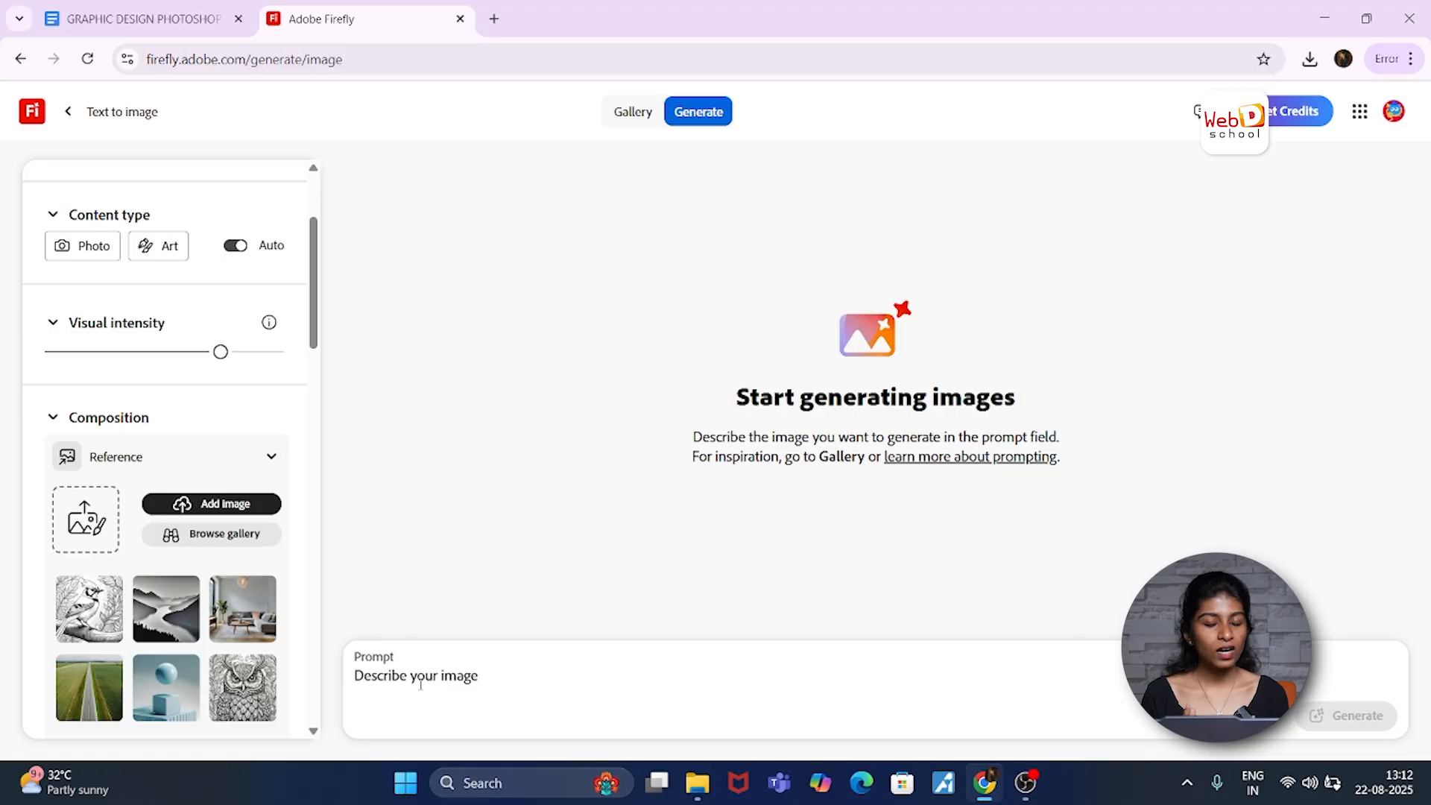
pyautogui.click(503, 671)
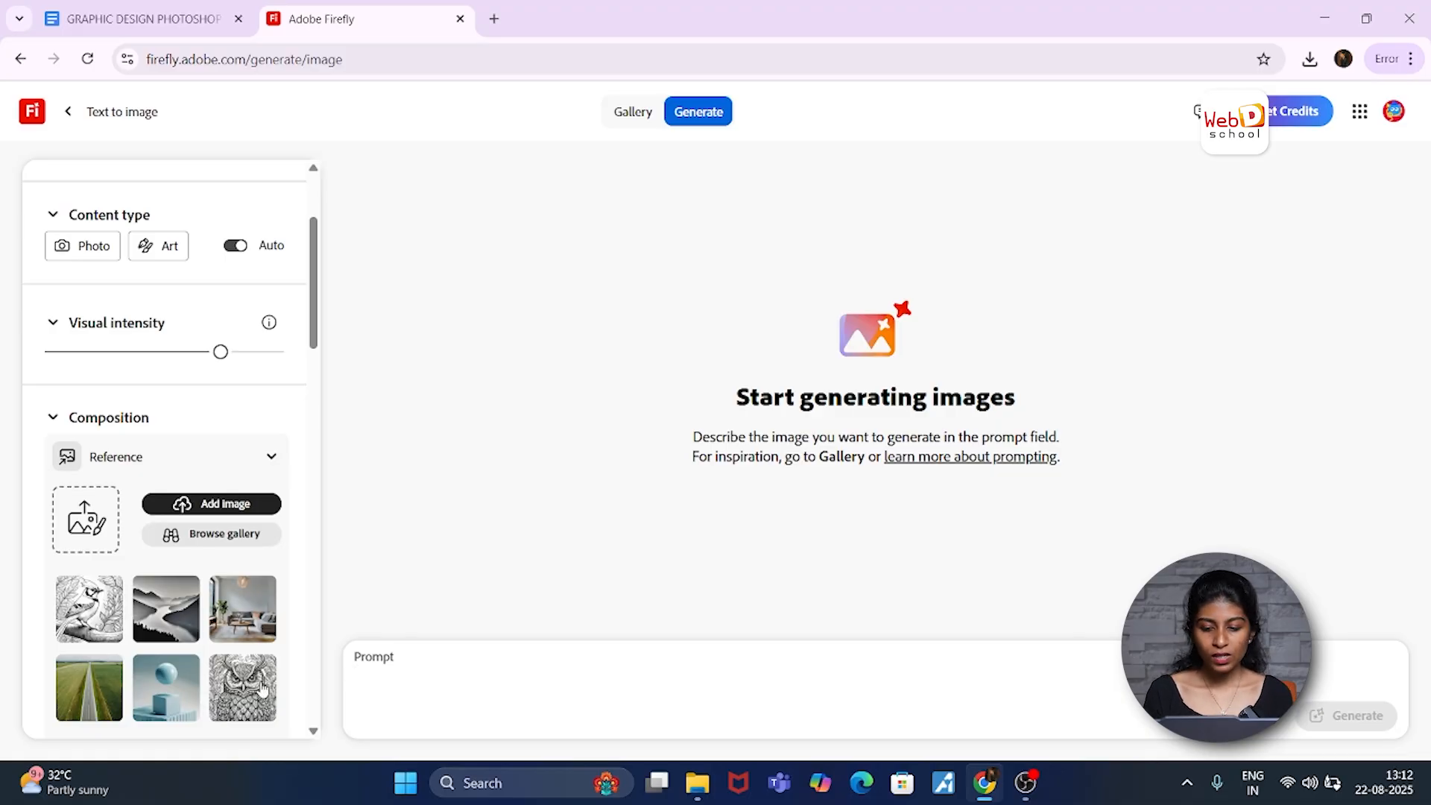
pyautogui.click(148, 20)
pyautogui.scroll(1, 401, 282)
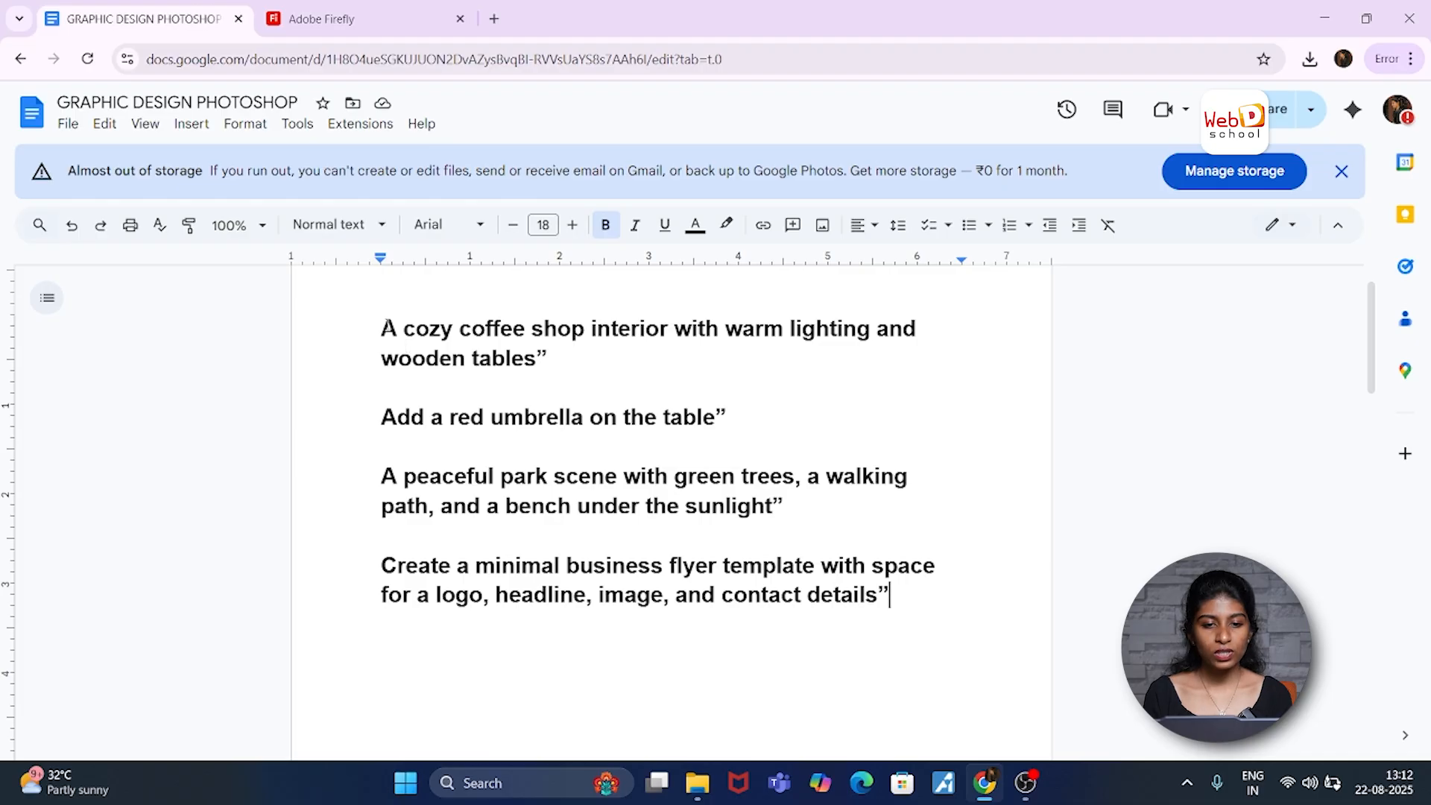
pyautogui.moveTo(385, 328); pyautogui.dragTo(559, 369)
pyautogui.hotkey('ctrl', 'c')
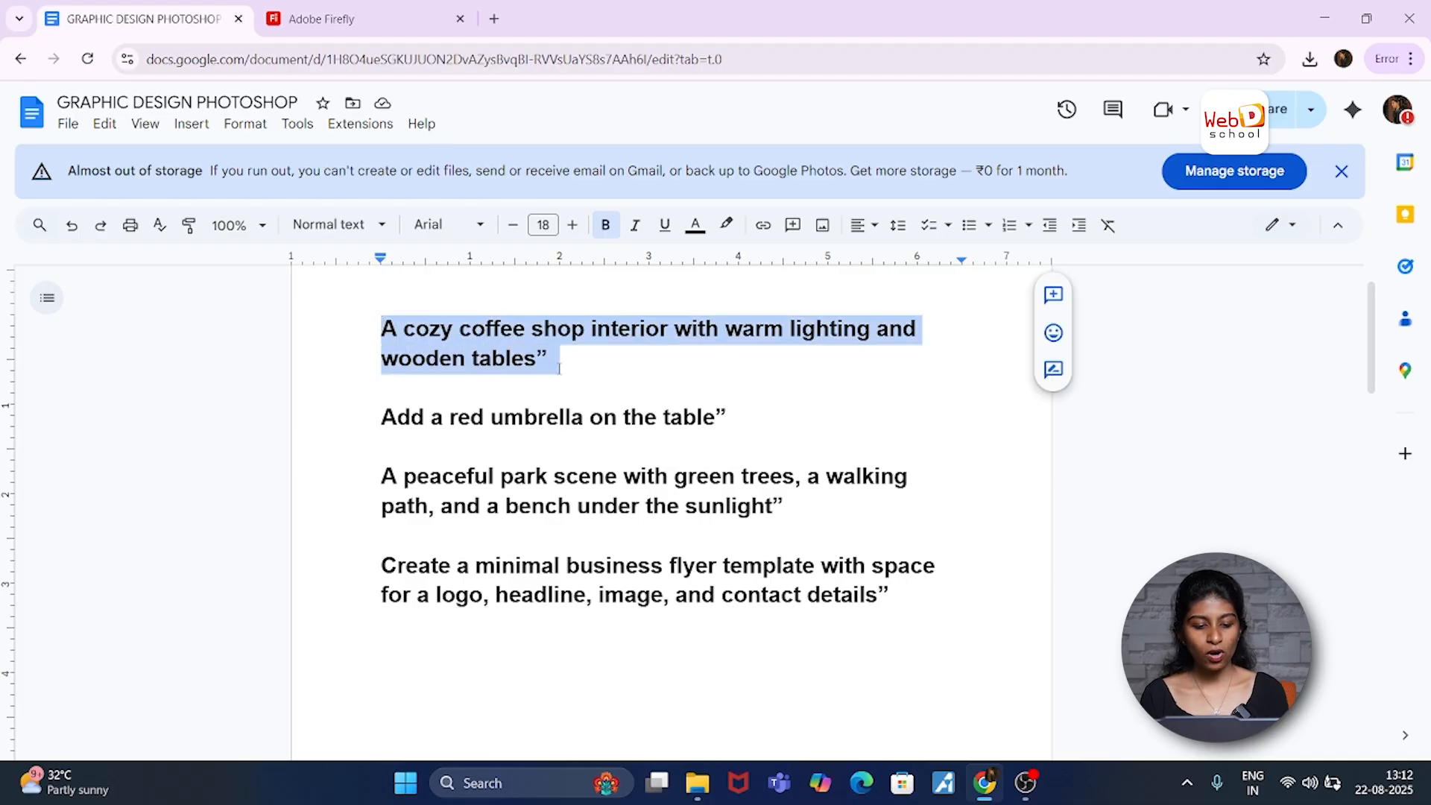
pyautogui.click(353, 21)
pyautogui.hotkey('ctrl', 'v')
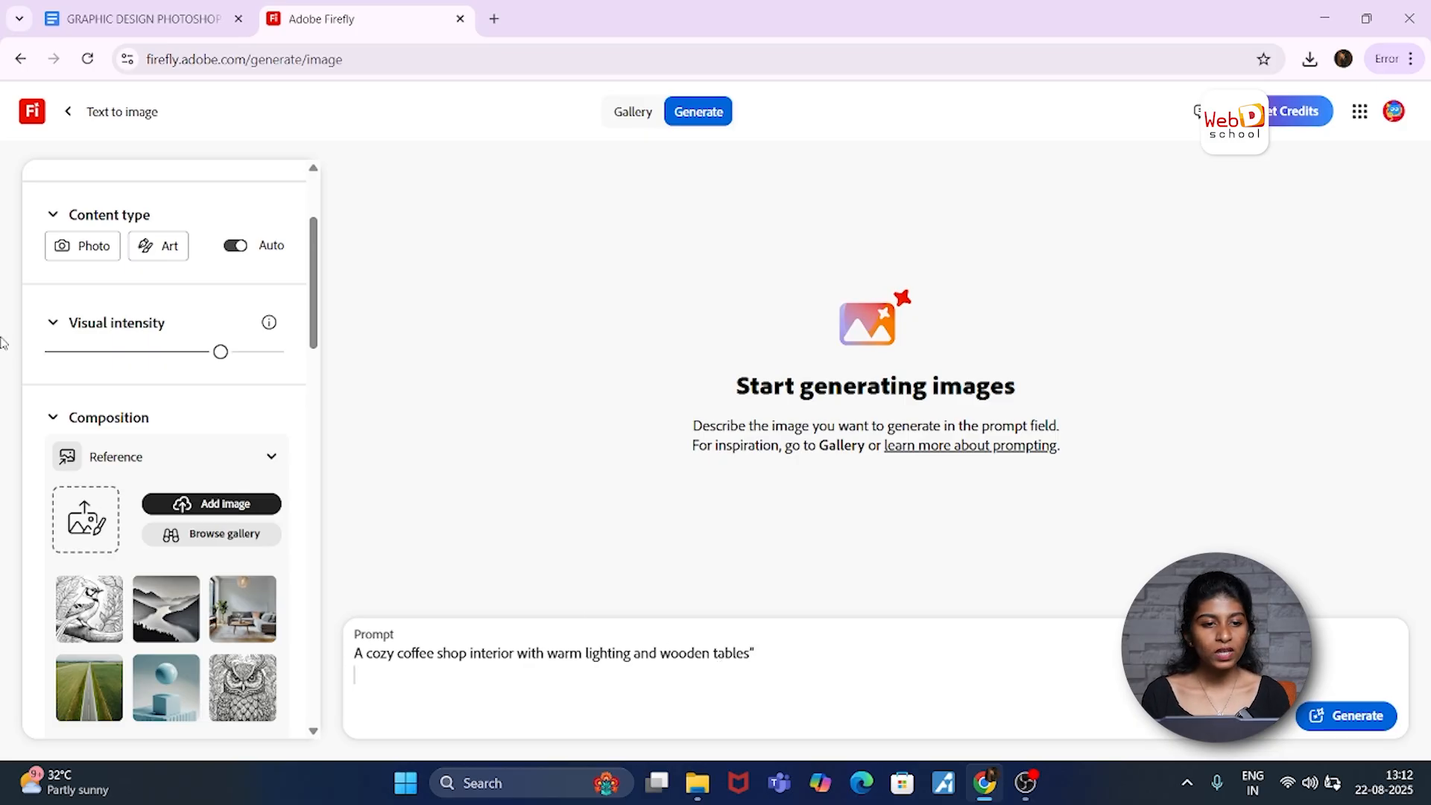
# Step: Keep Firefly Image 4 as the model and set the aspect ratio to Widescreen (16:9)
pyautogui.scroll(3, 104, 381)
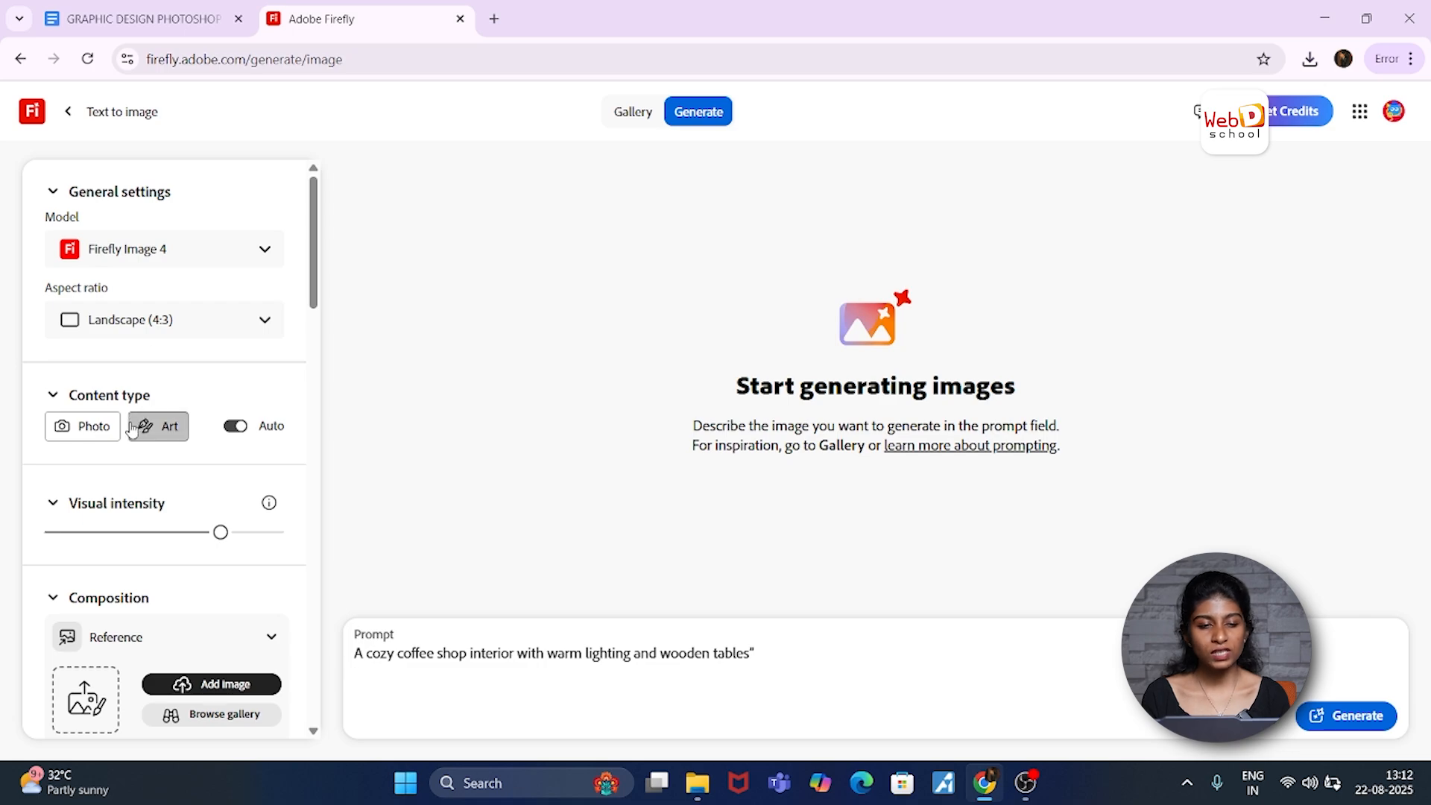
pyautogui.click(252, 264)
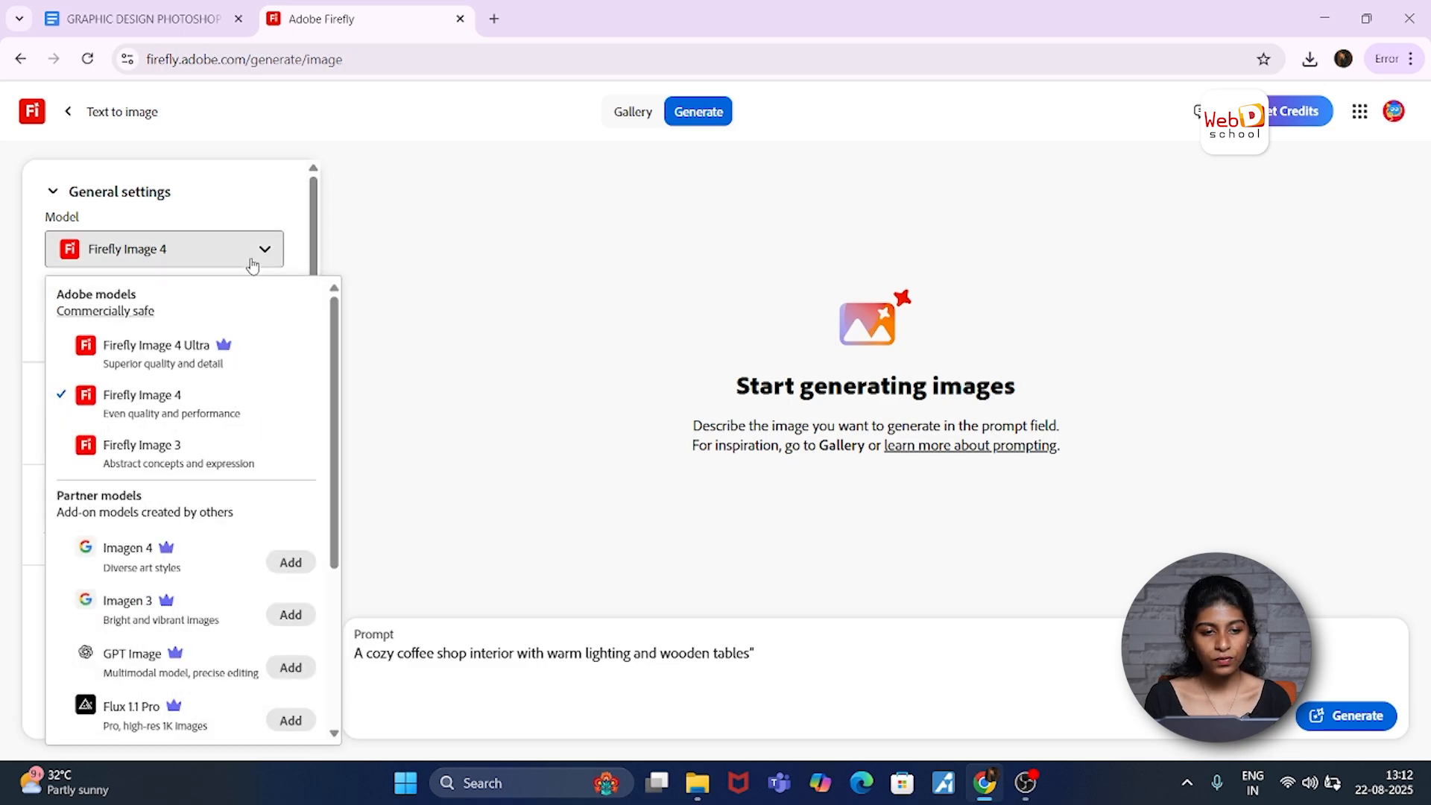
pyautogui.click(167, 415)
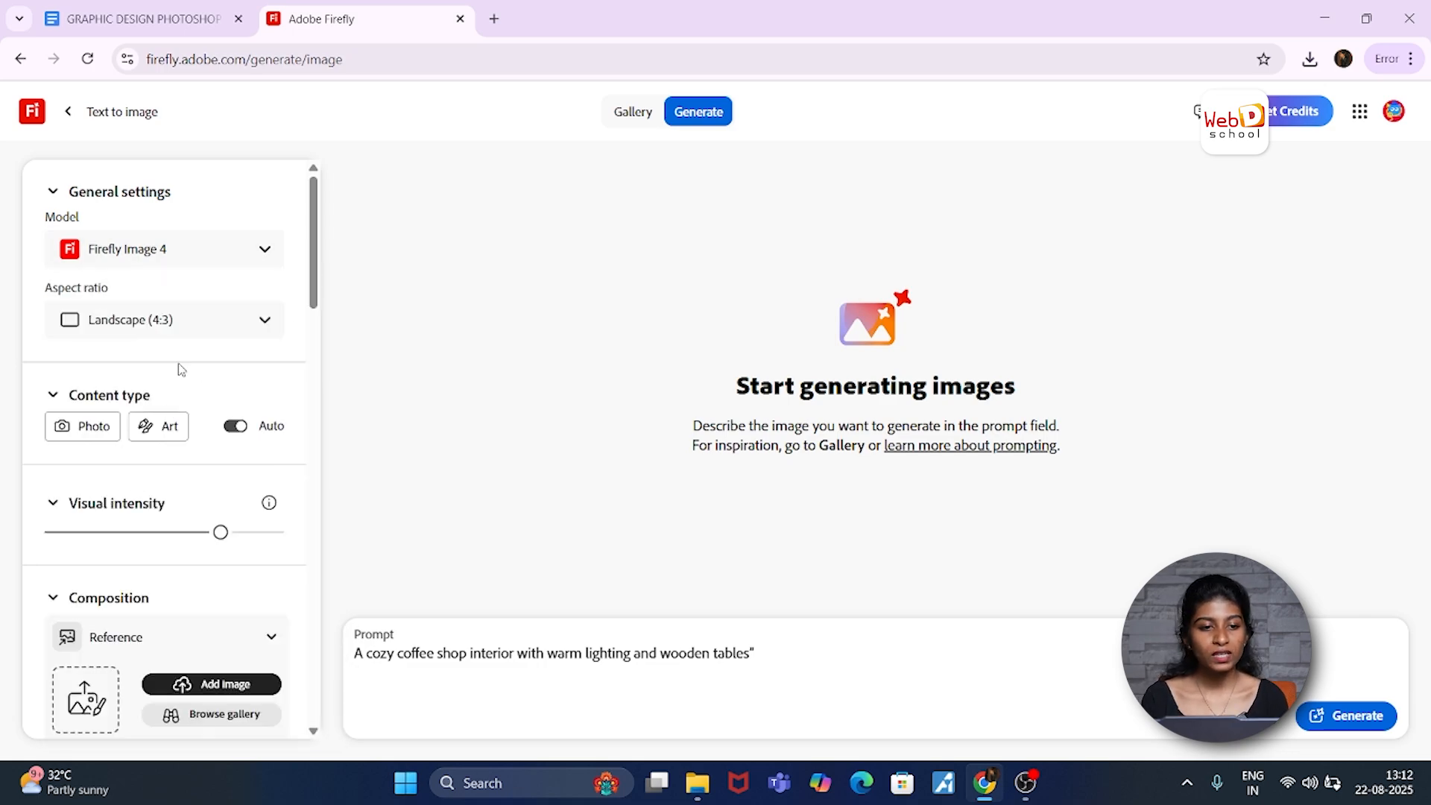
pyautogui.click(220, 335)
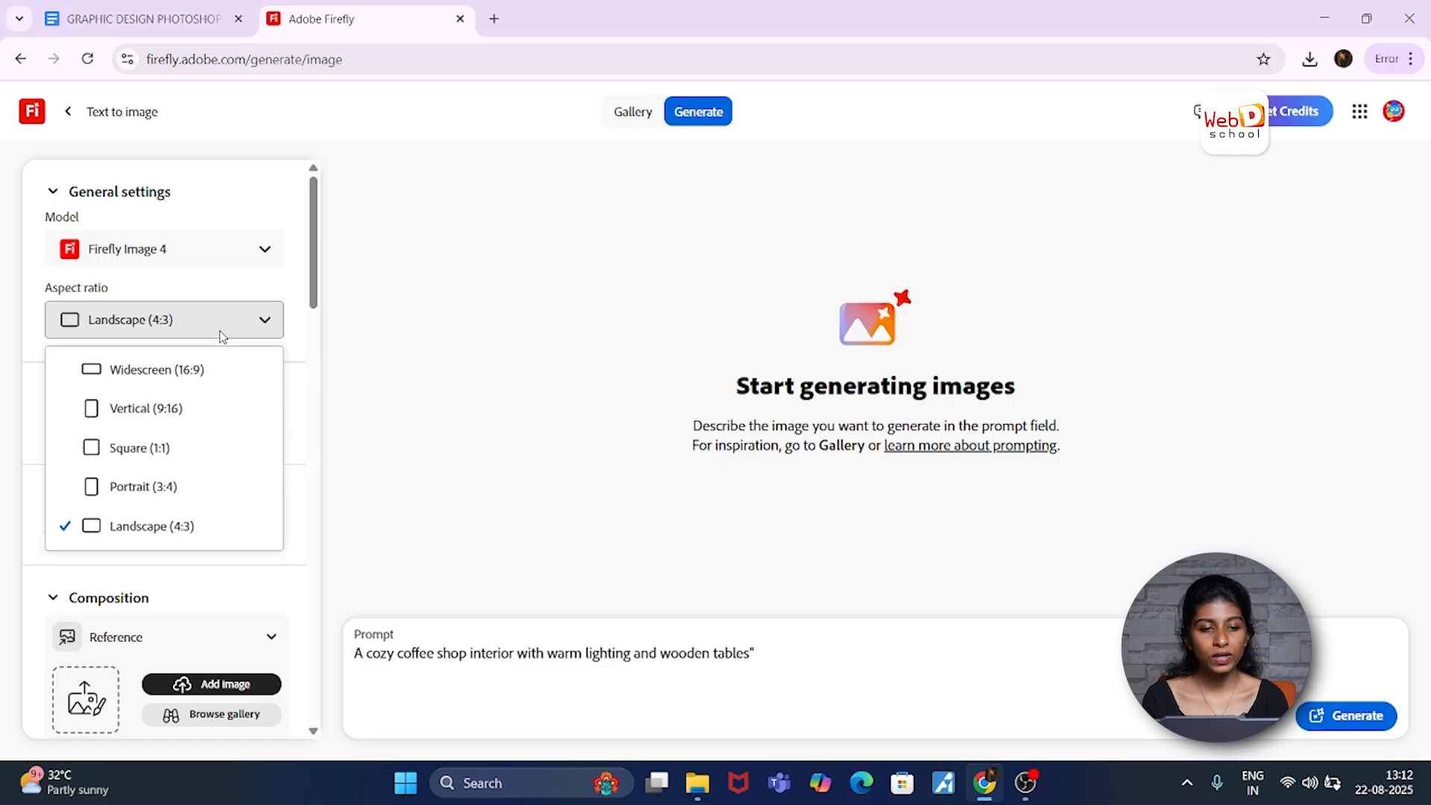
pyautogui.click(195, 384)
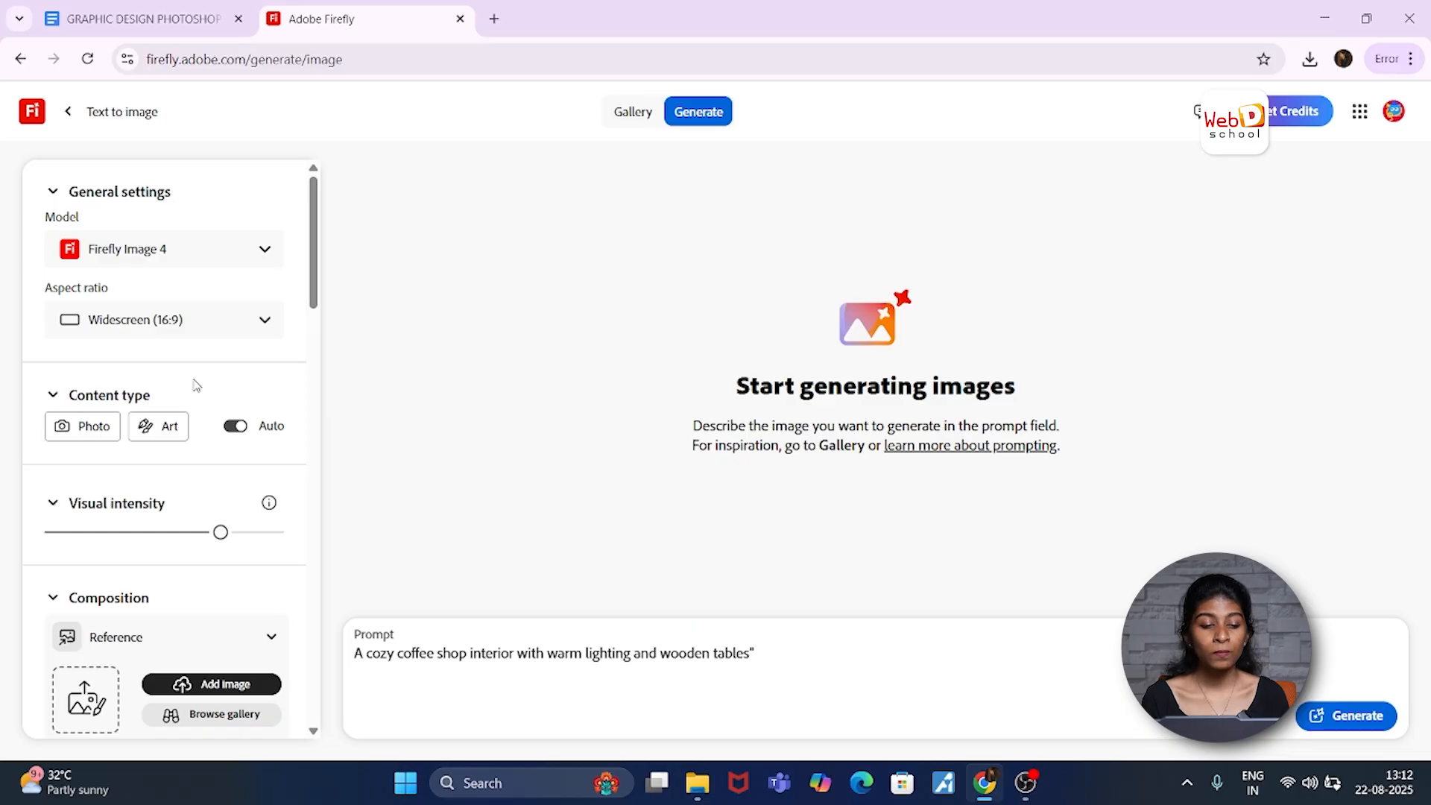
# Step: Set the content type to Photo and choose the living room interior as the composition reference
pyautogui.scroll(-1, 240, 387)
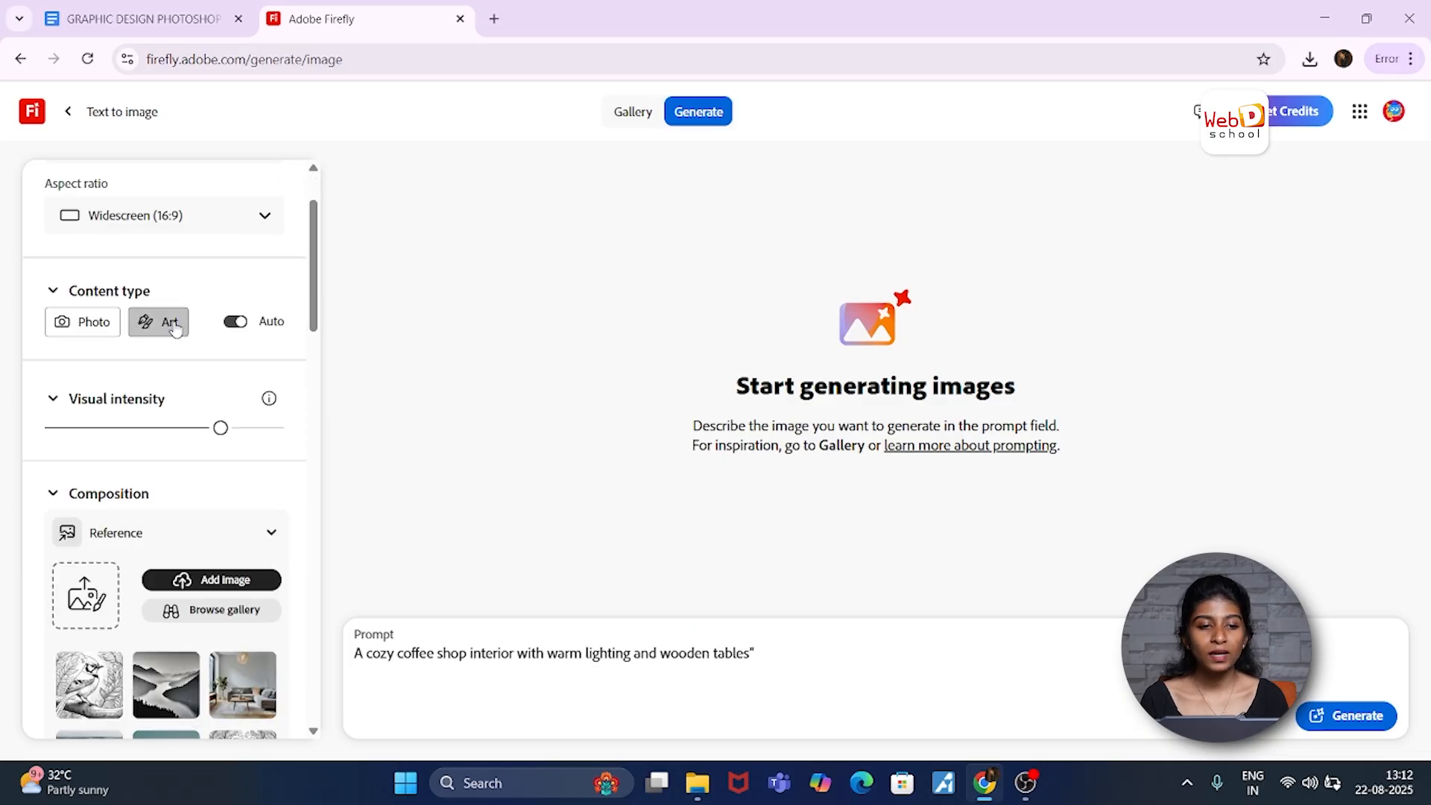
pyautogui.click(101, 326)
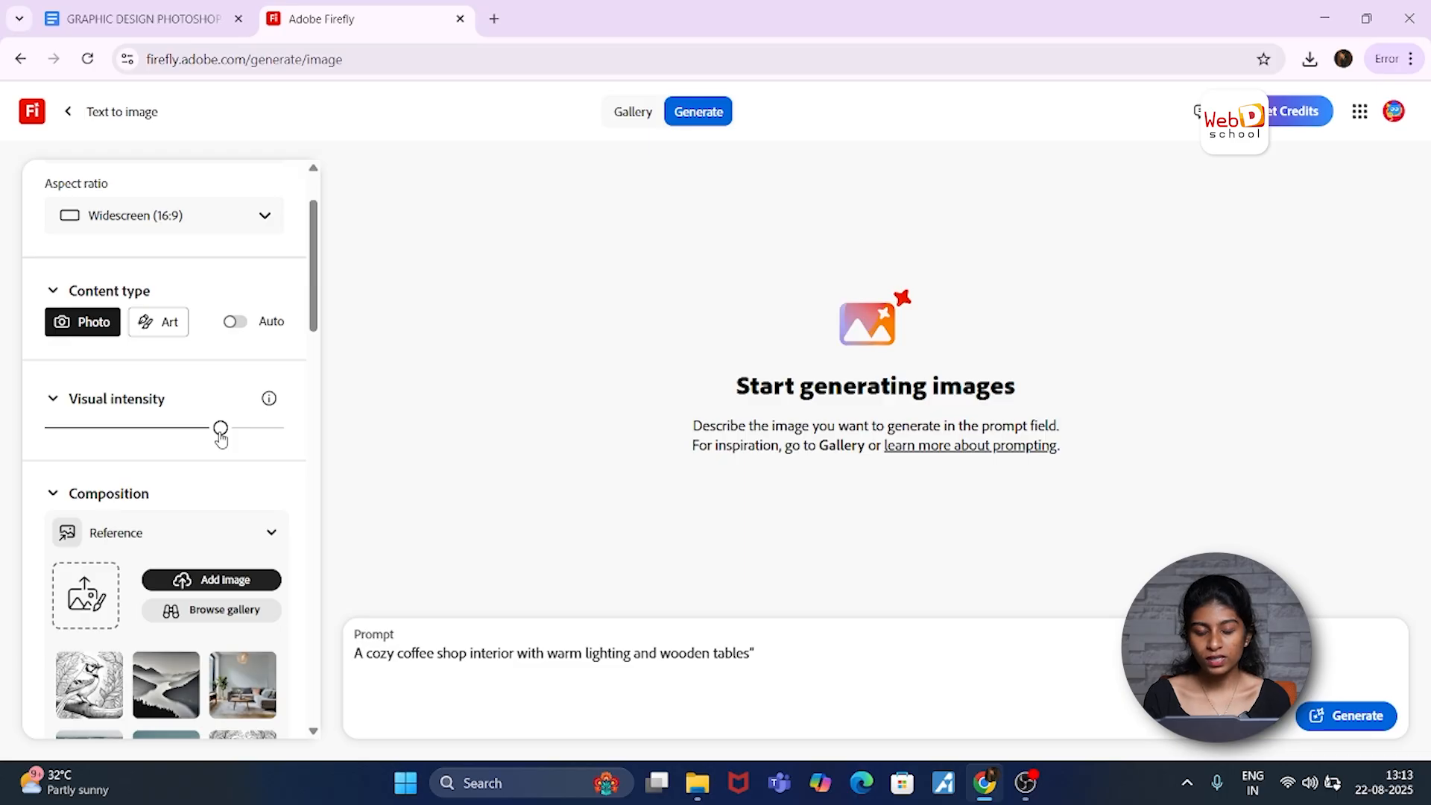
pyautogui.scroll(-2, 249, 514)
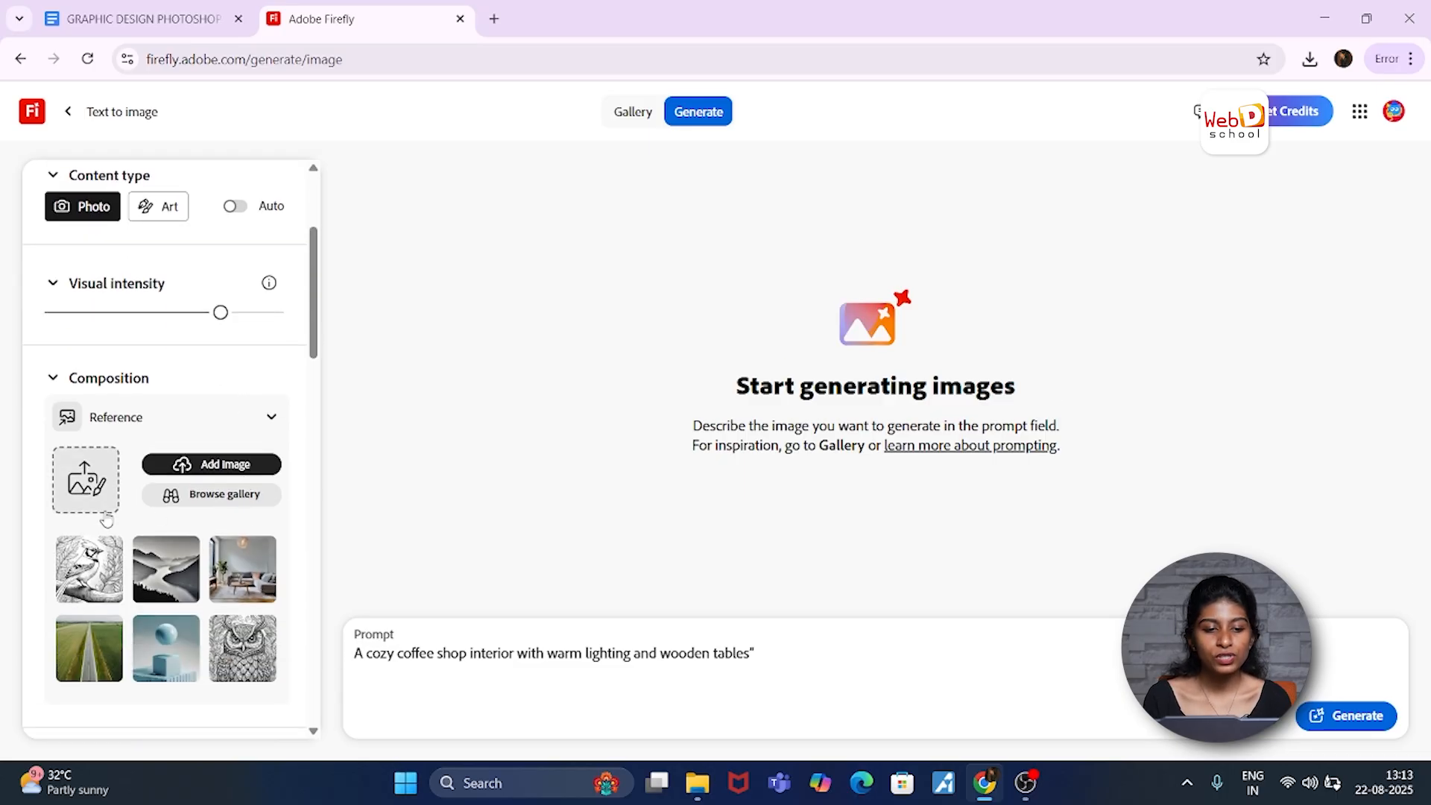
pyautogui.click(235, 584)
# Step: Choose the dark photo of a seated man in a suit as the style reference
pyautogui.scroll(-5, 170, 542)
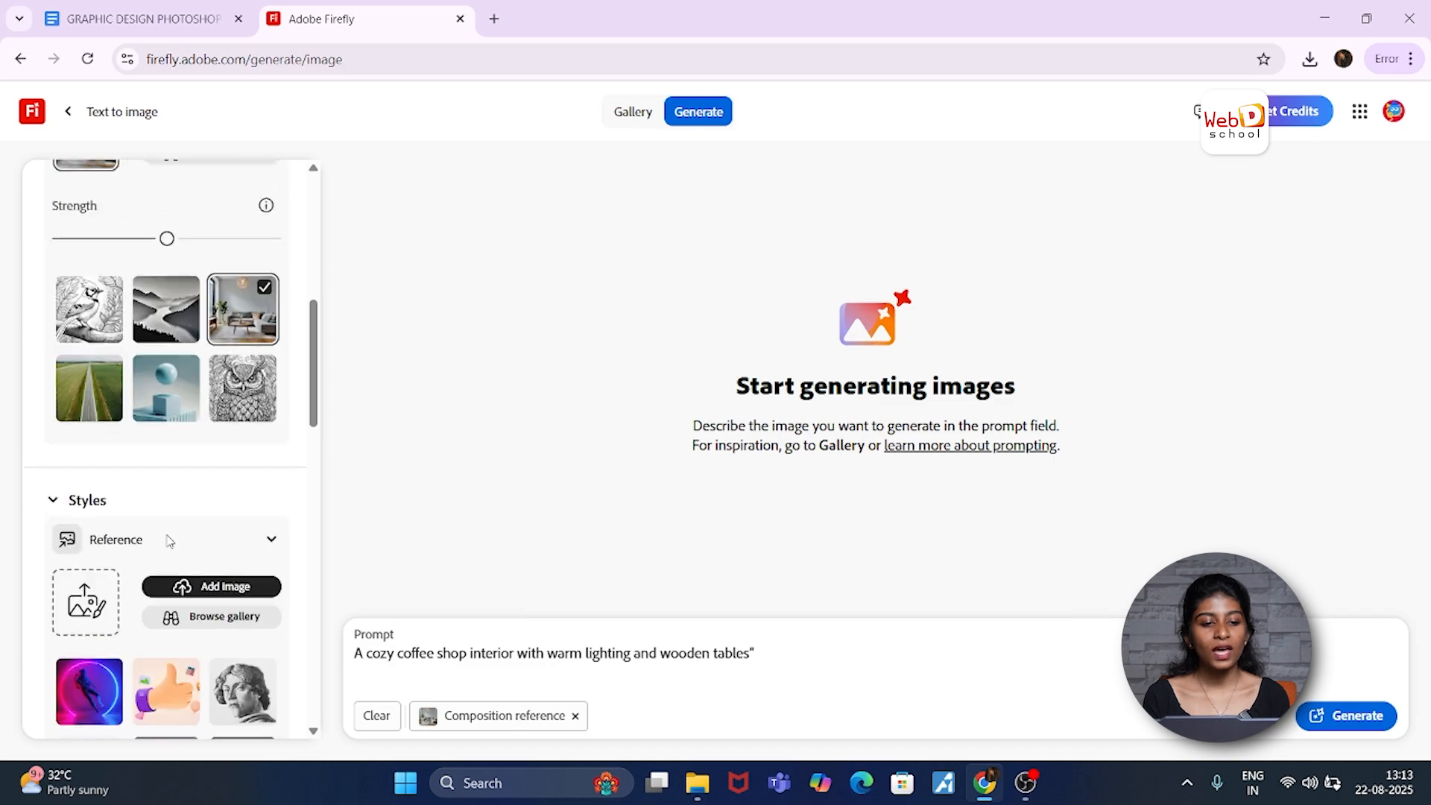
pyautogui.scroll(-3, 170, 542)
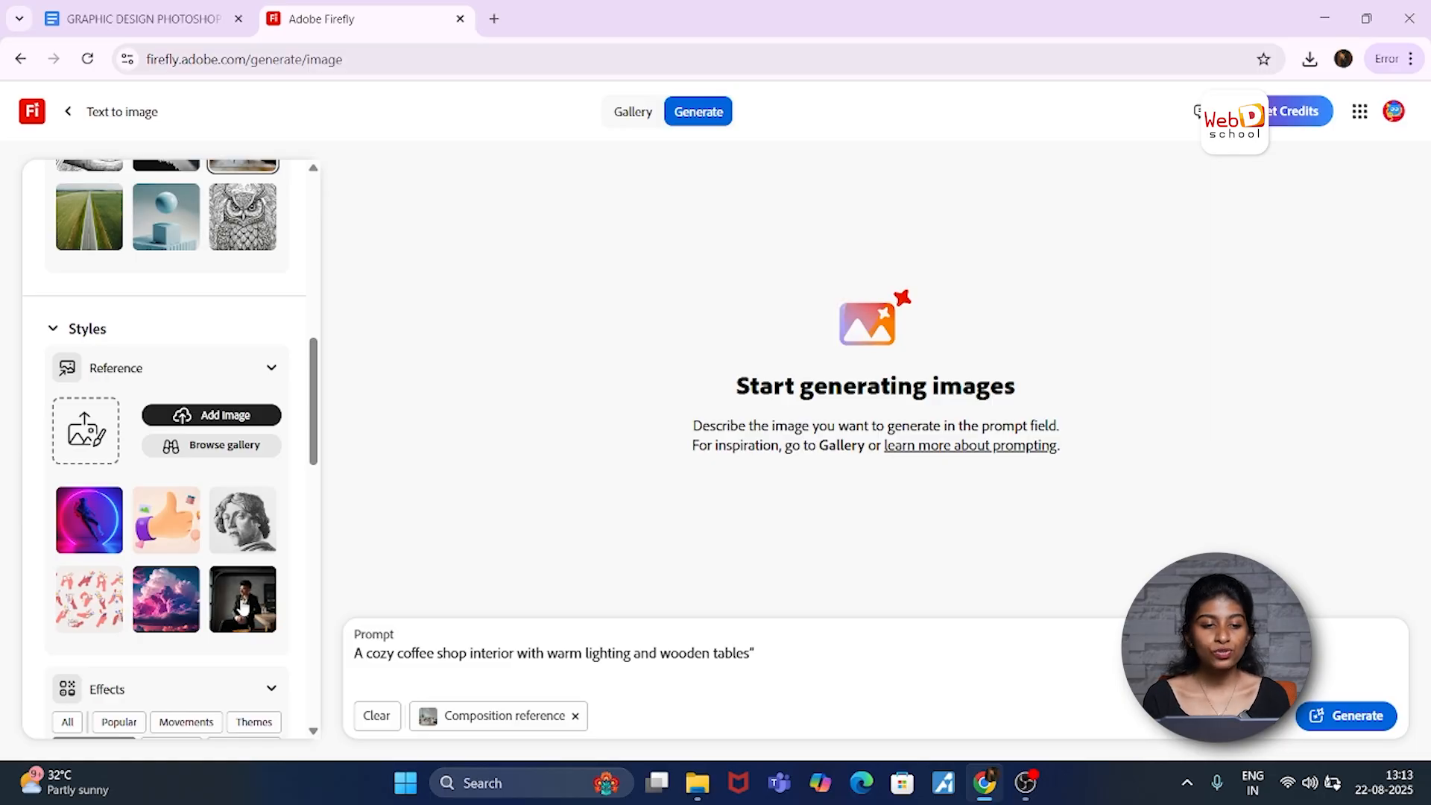
pyautogui.click(242, 606)
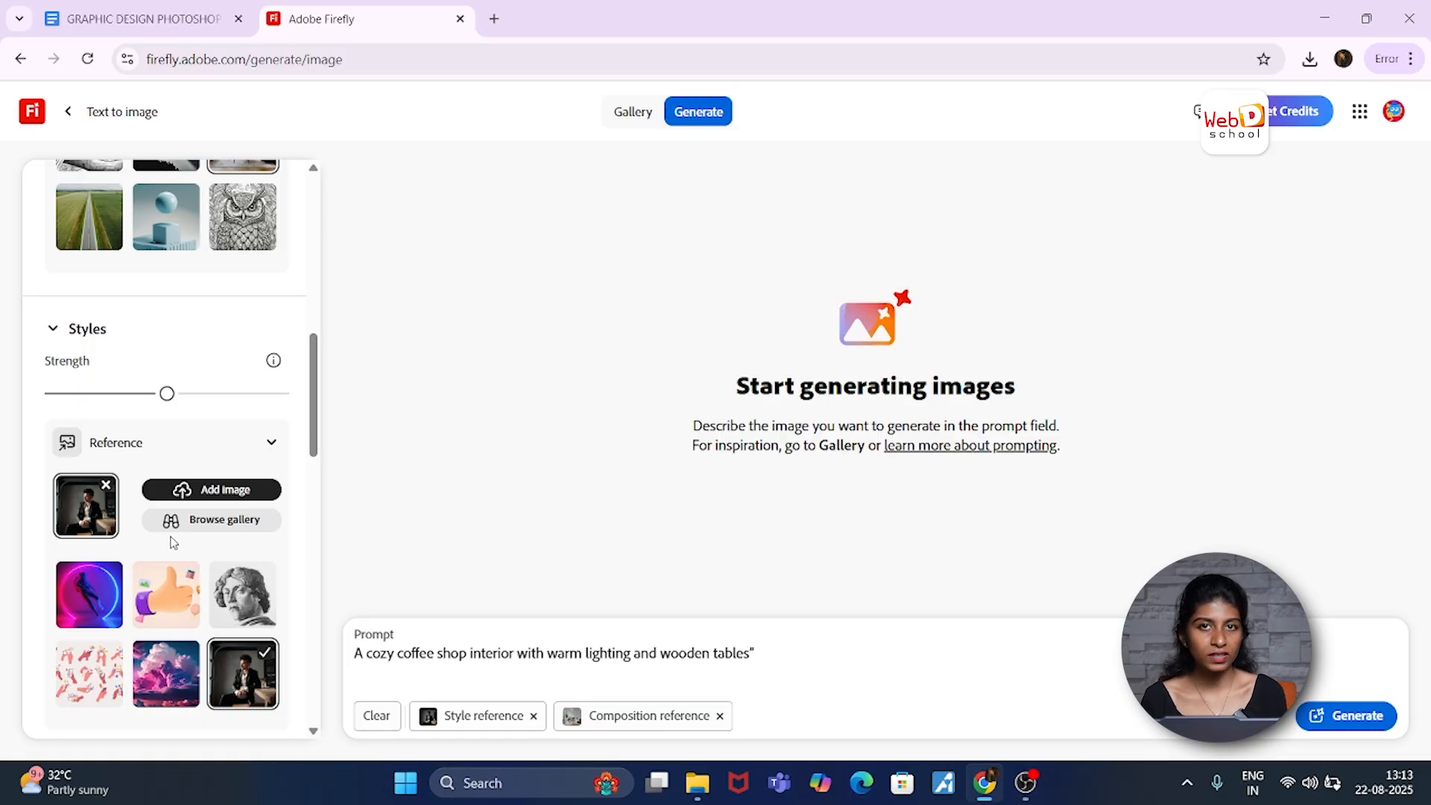
# Step: Set the color and tone to Golden and the lighting to Dramatic light
pyautogui.scroll(-6, 149, 559)
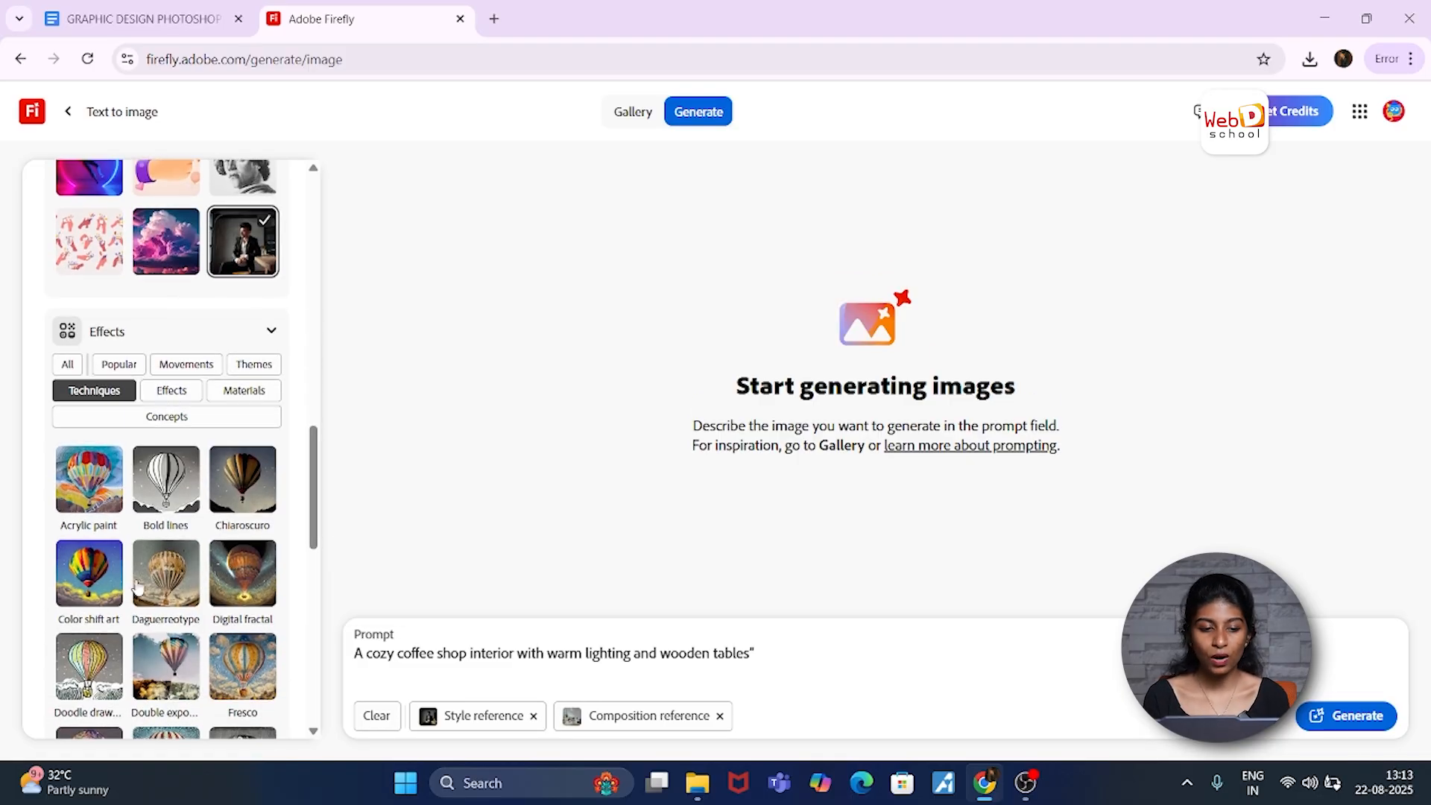
pyautogui.scroll(-7, 138, 586)
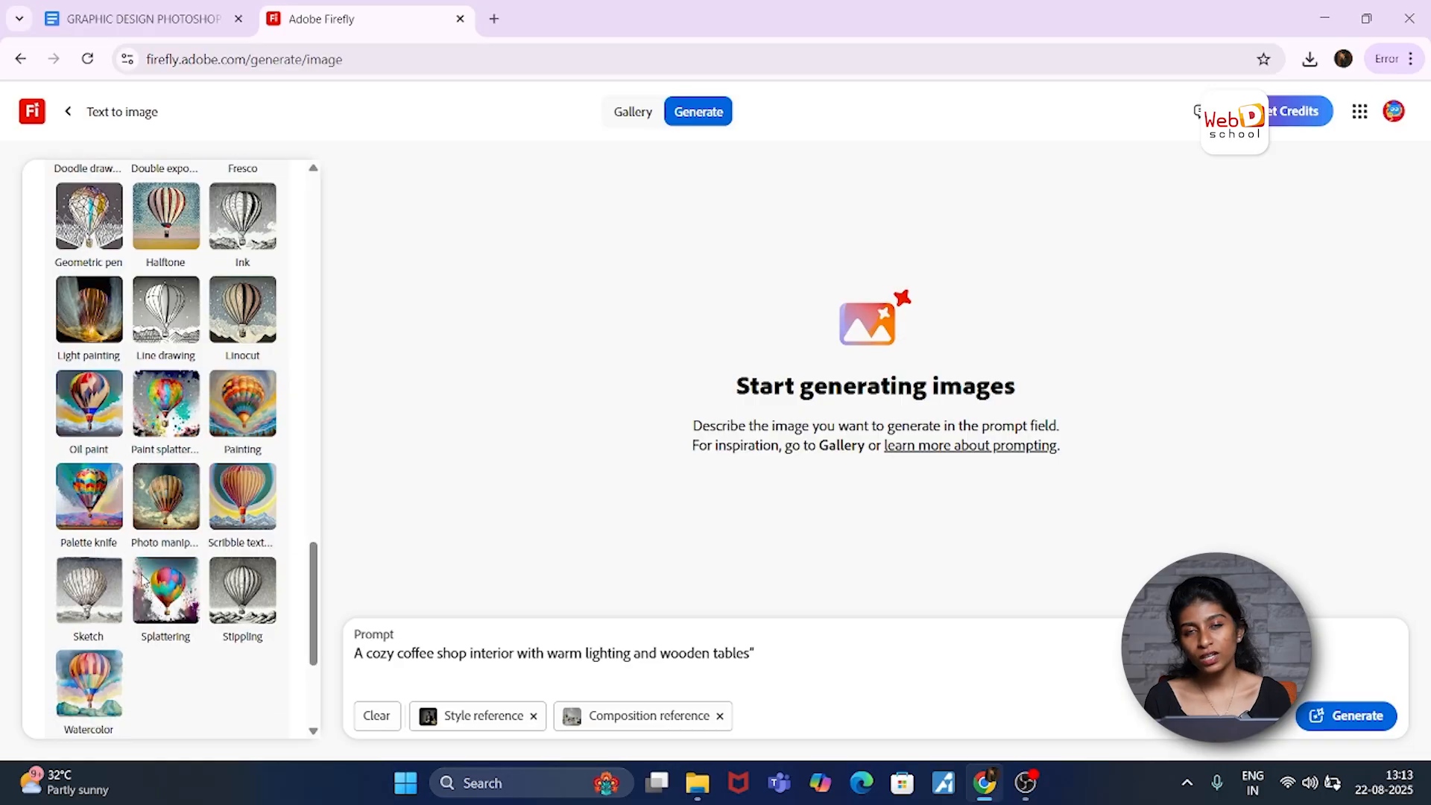
pyautogui.scroll(-1, 143, 579)
pyautogui.scroll(-2, 144, 581)
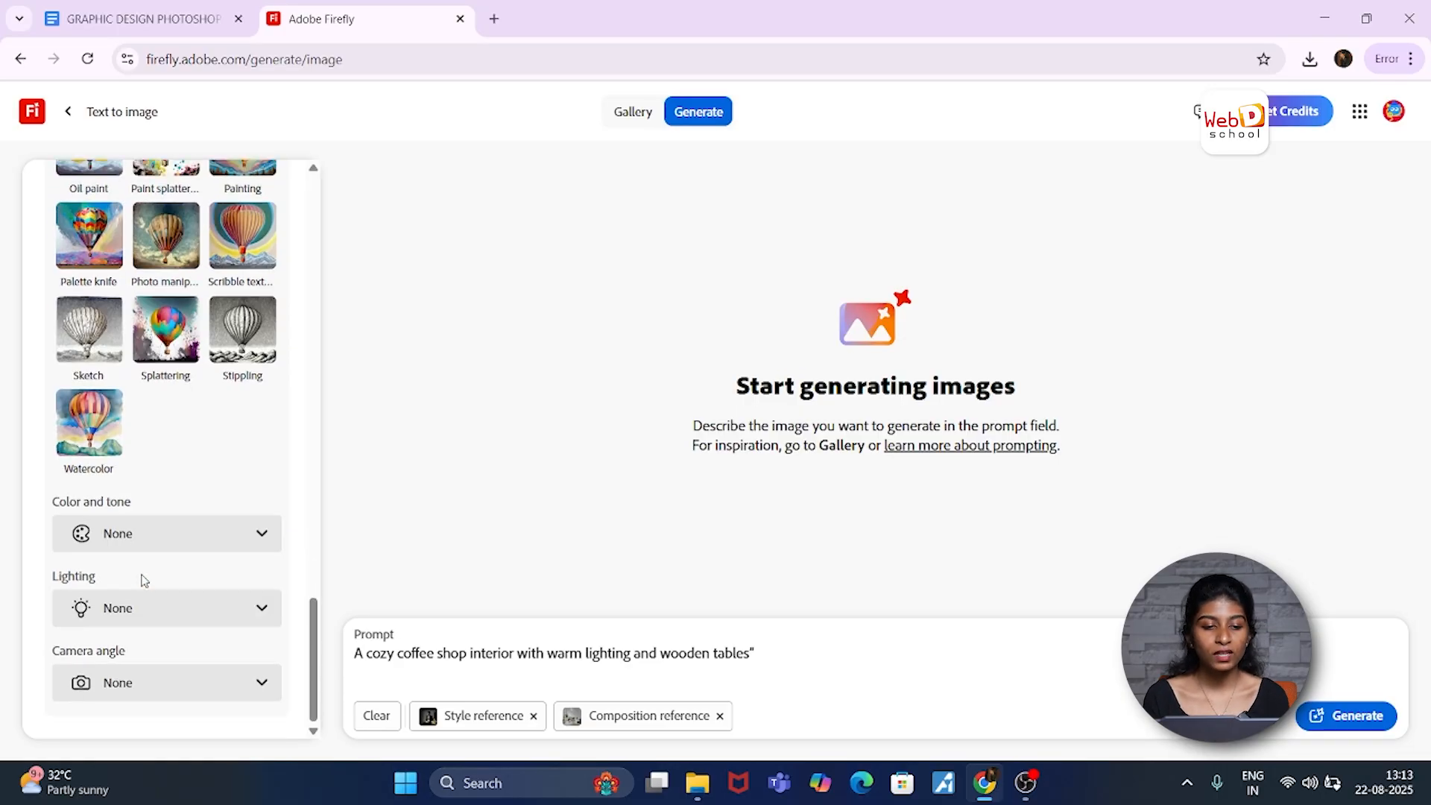
pyautogui.click(204, 543)
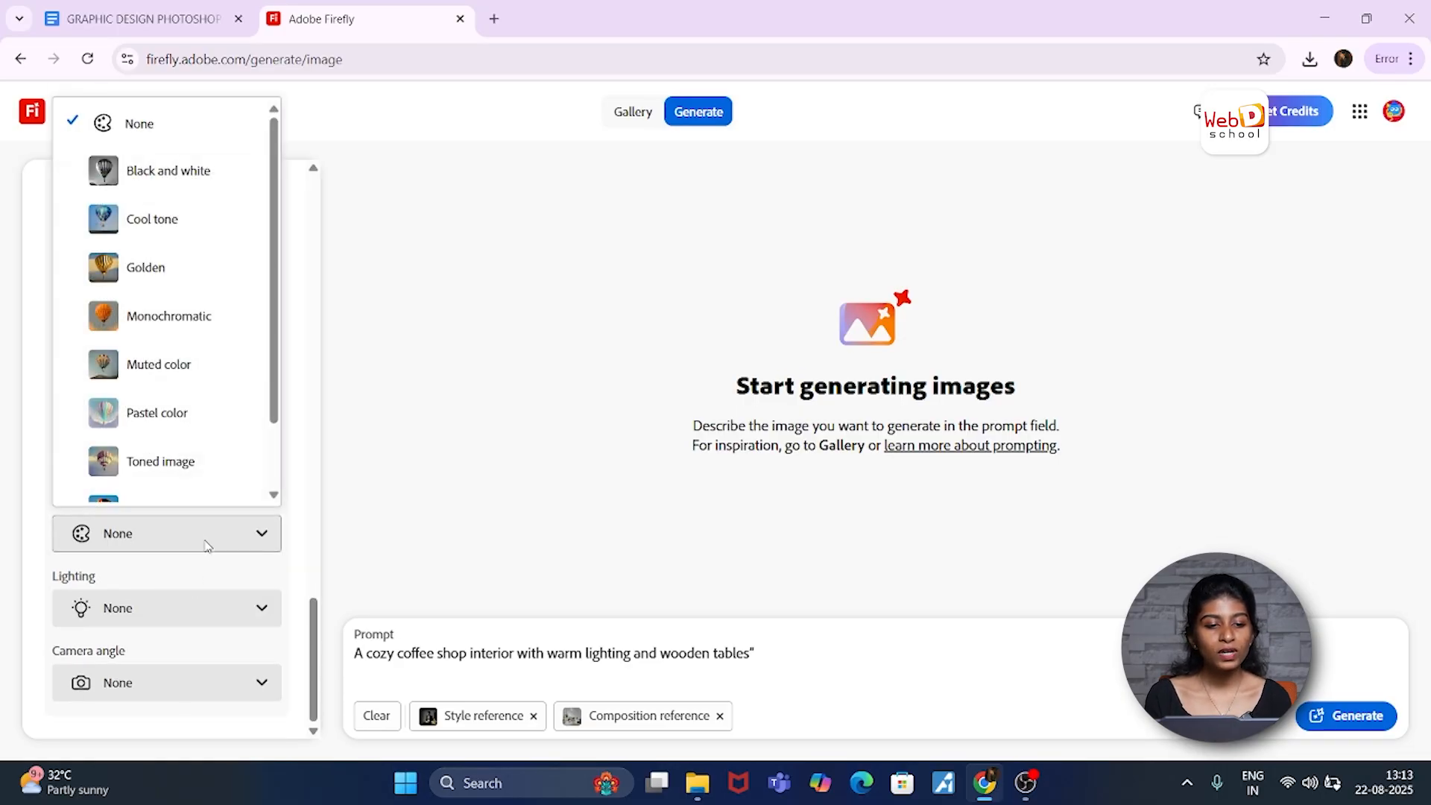
pyautogui.click(166, 269)
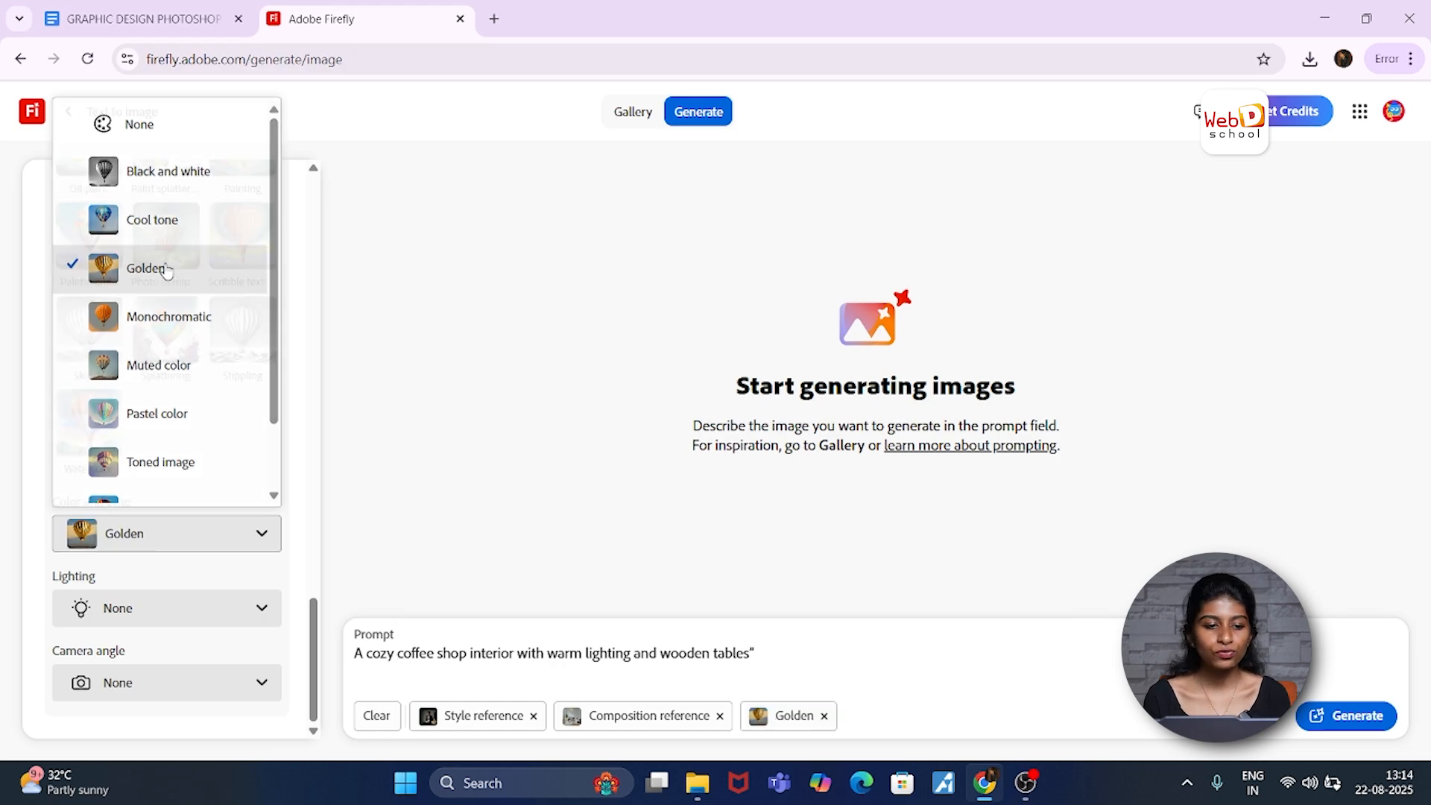
pyautogui.click(198, 620)
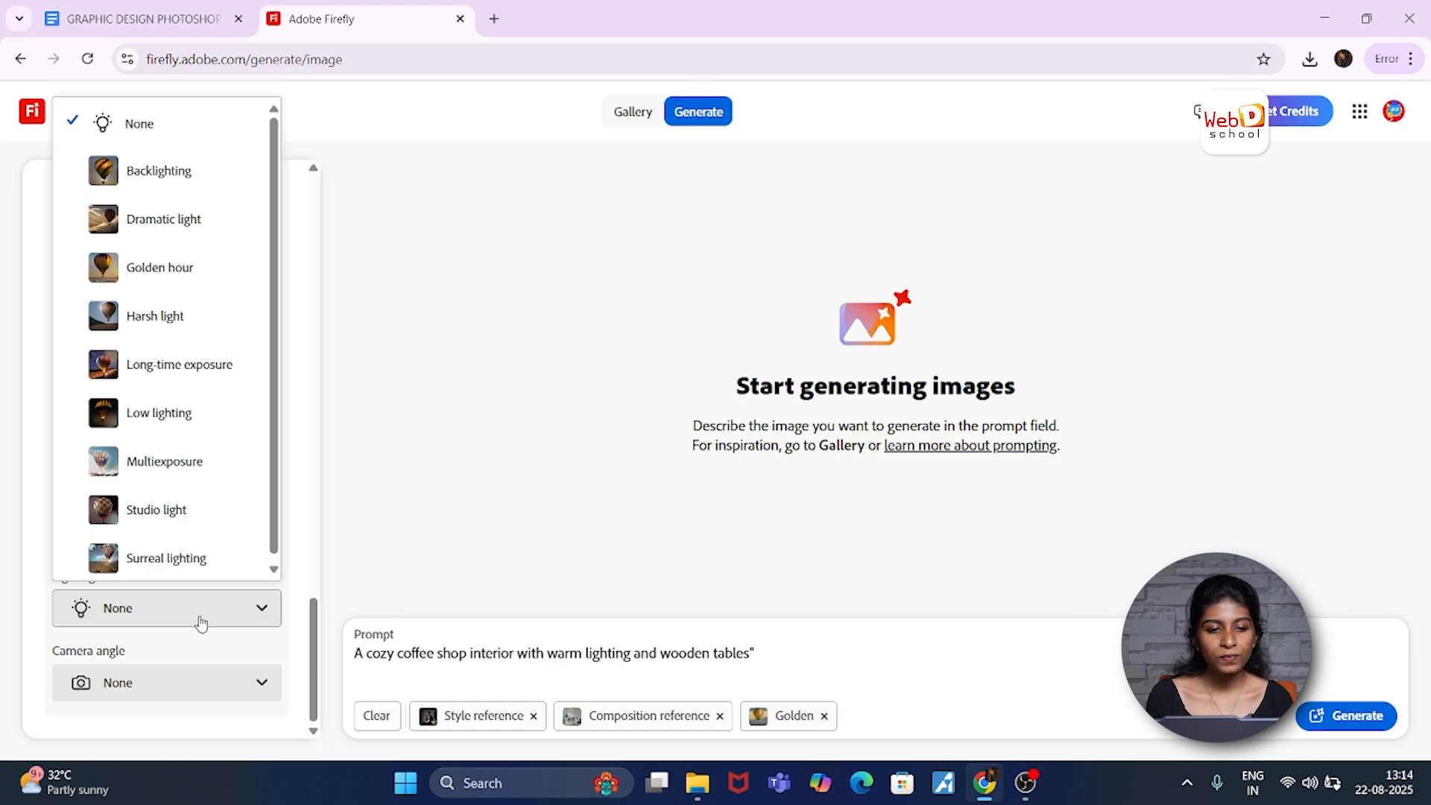
pyautogui.click(192, 223)
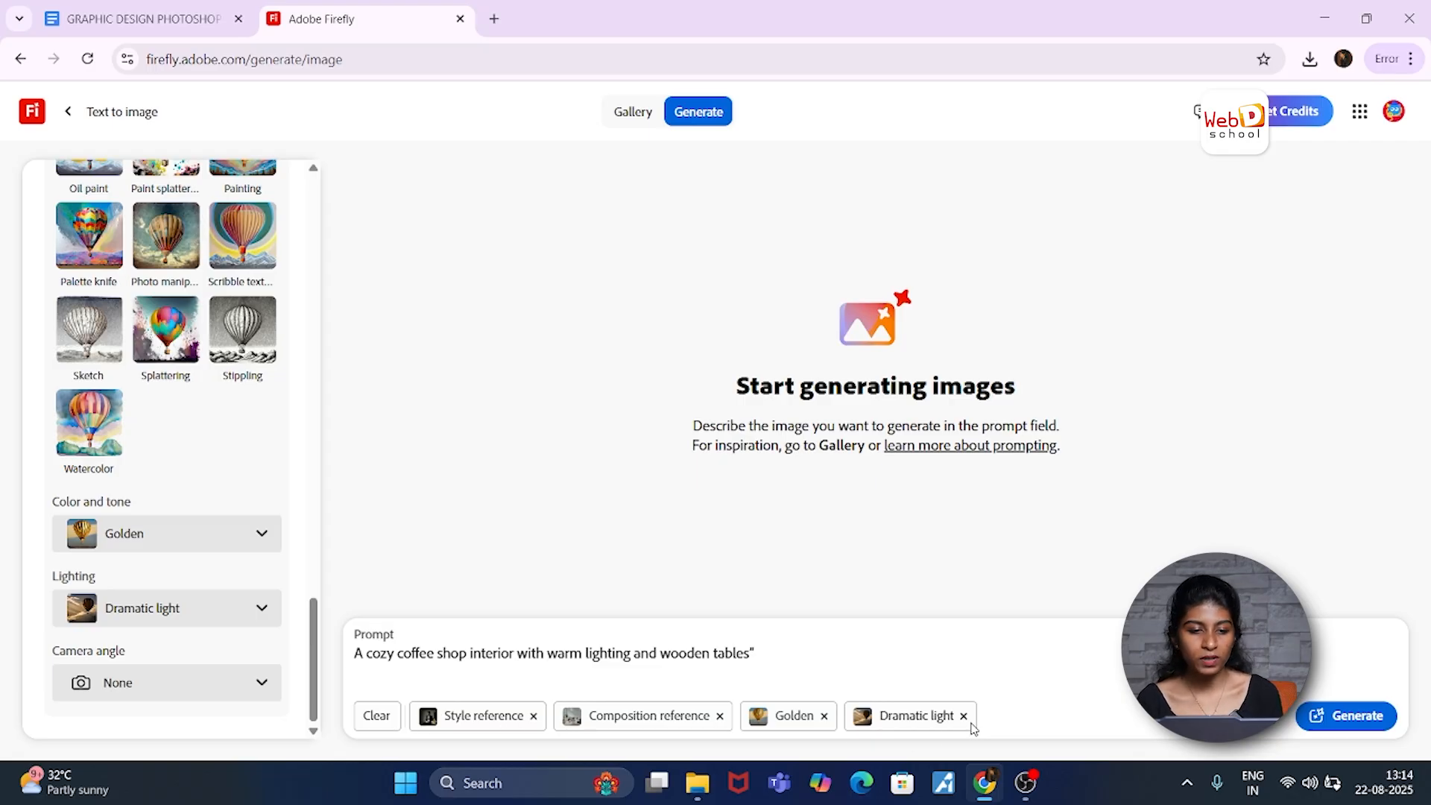
# Step: Review the camera angle options, keep None, and generate the coffee shop images
pyautogui.click(227, 698)
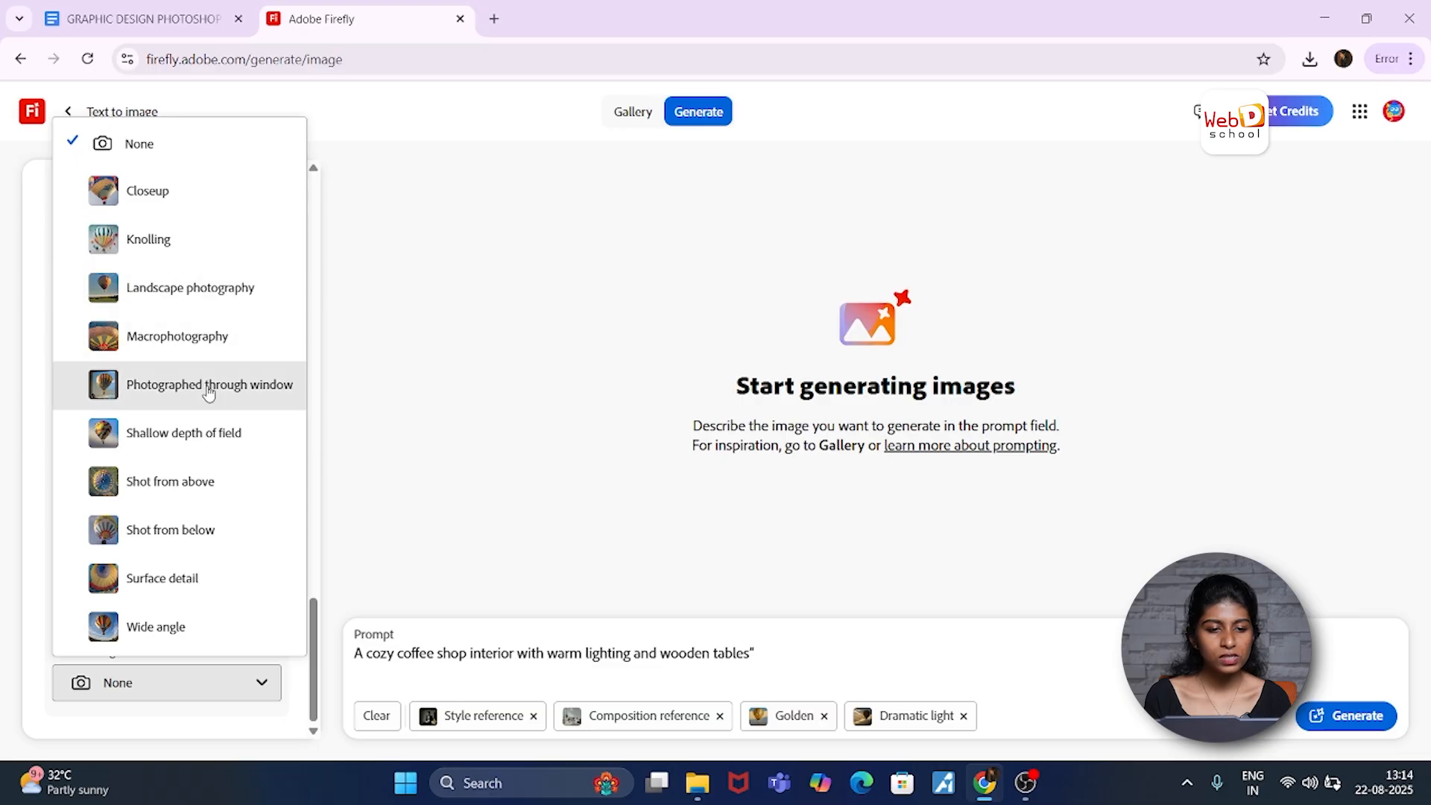
pyautogui.click(299, 676)
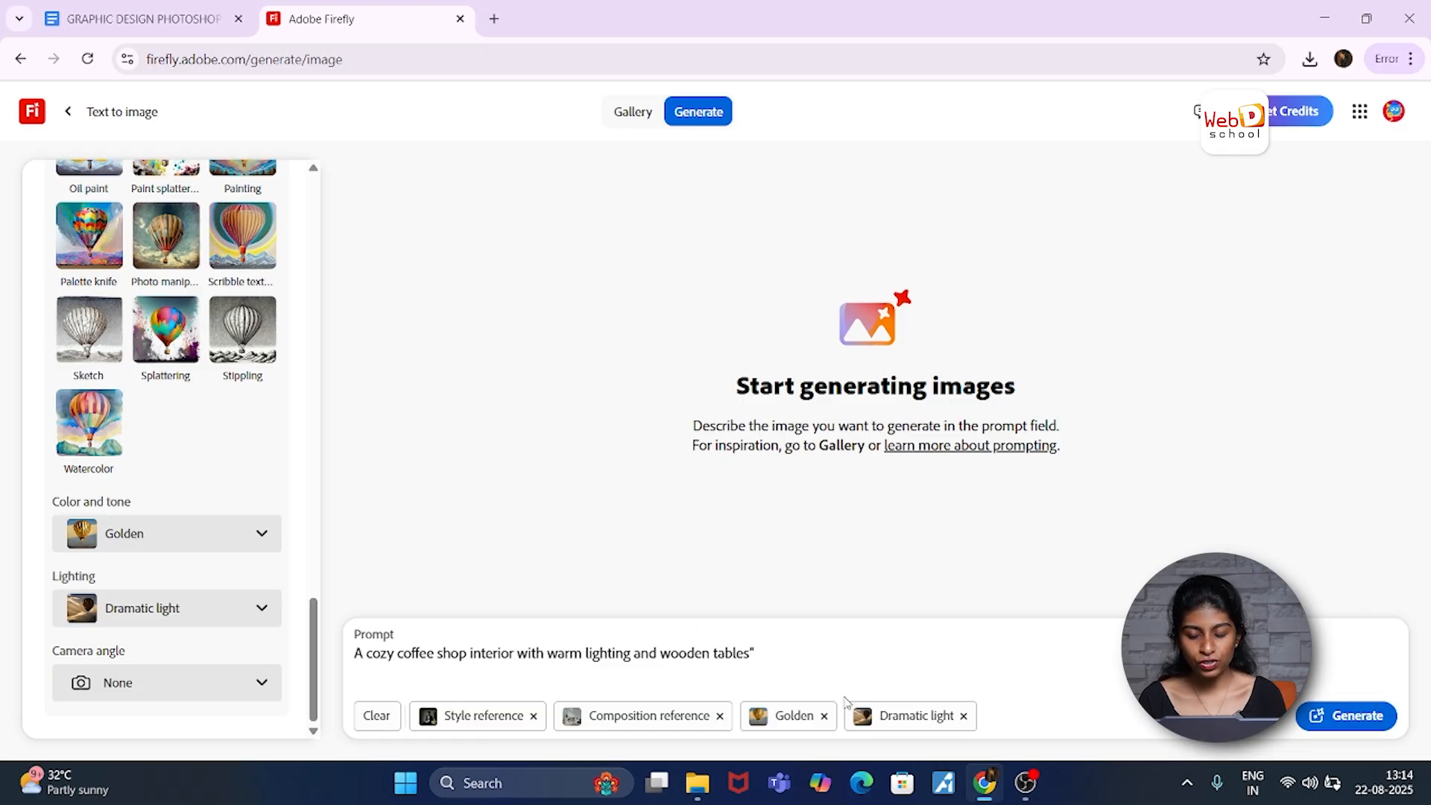
pyautogui.click(1346, 717)
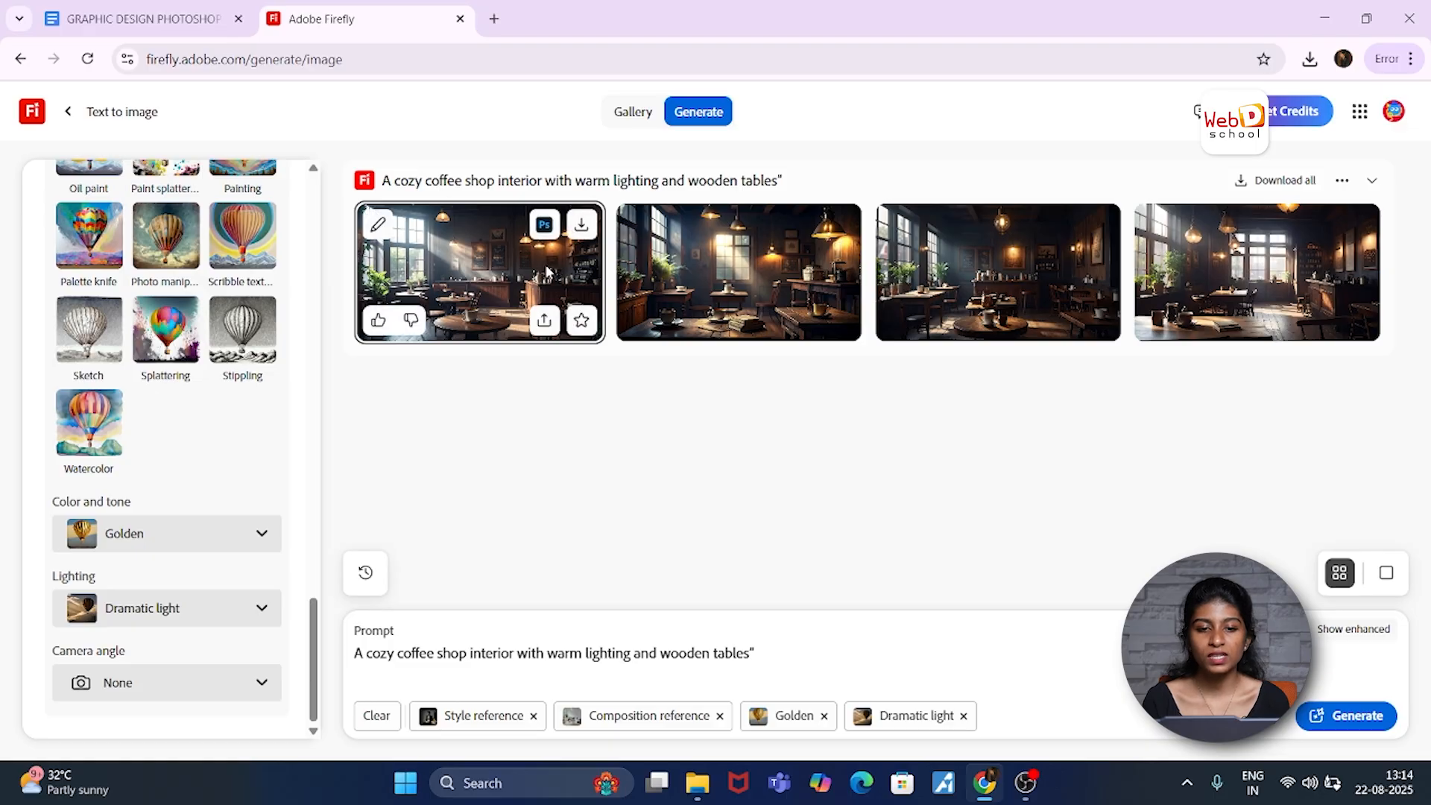
# Step: View the four generated coffee shop images one by one at enlarged size, then return to the results
pyautogui.click(503, 271)
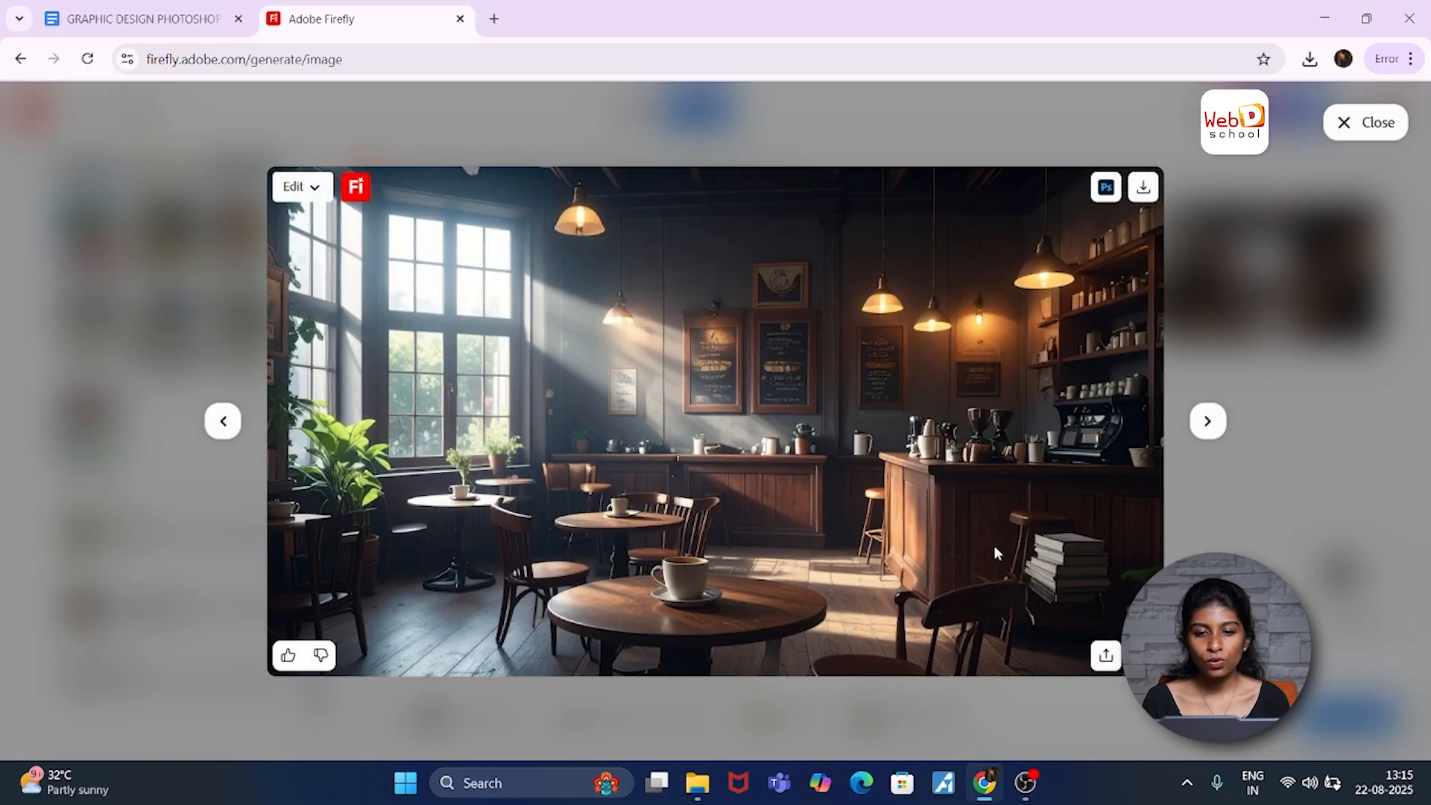
pyautogui.click(1208, 422)
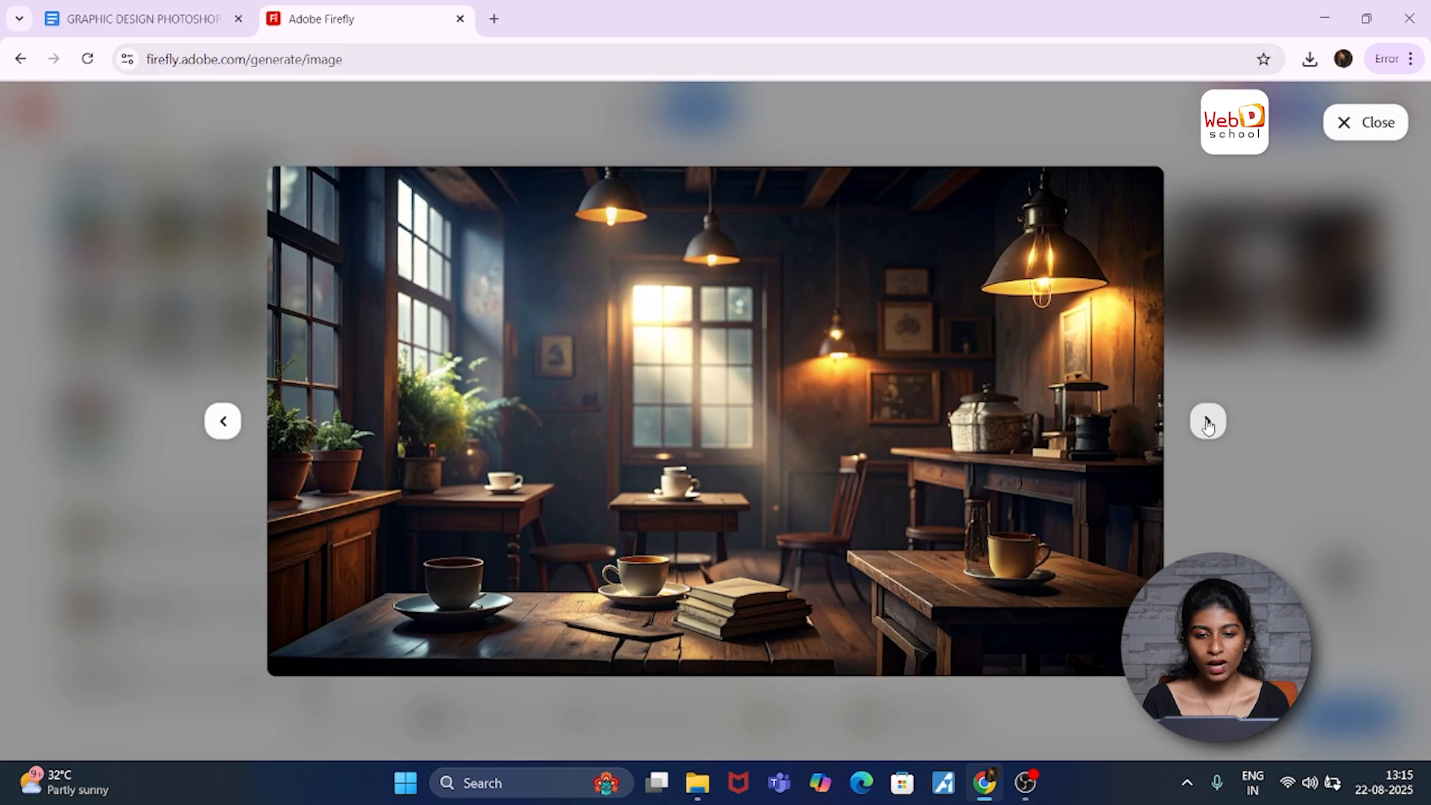
pyautogui.click(1207, 423)
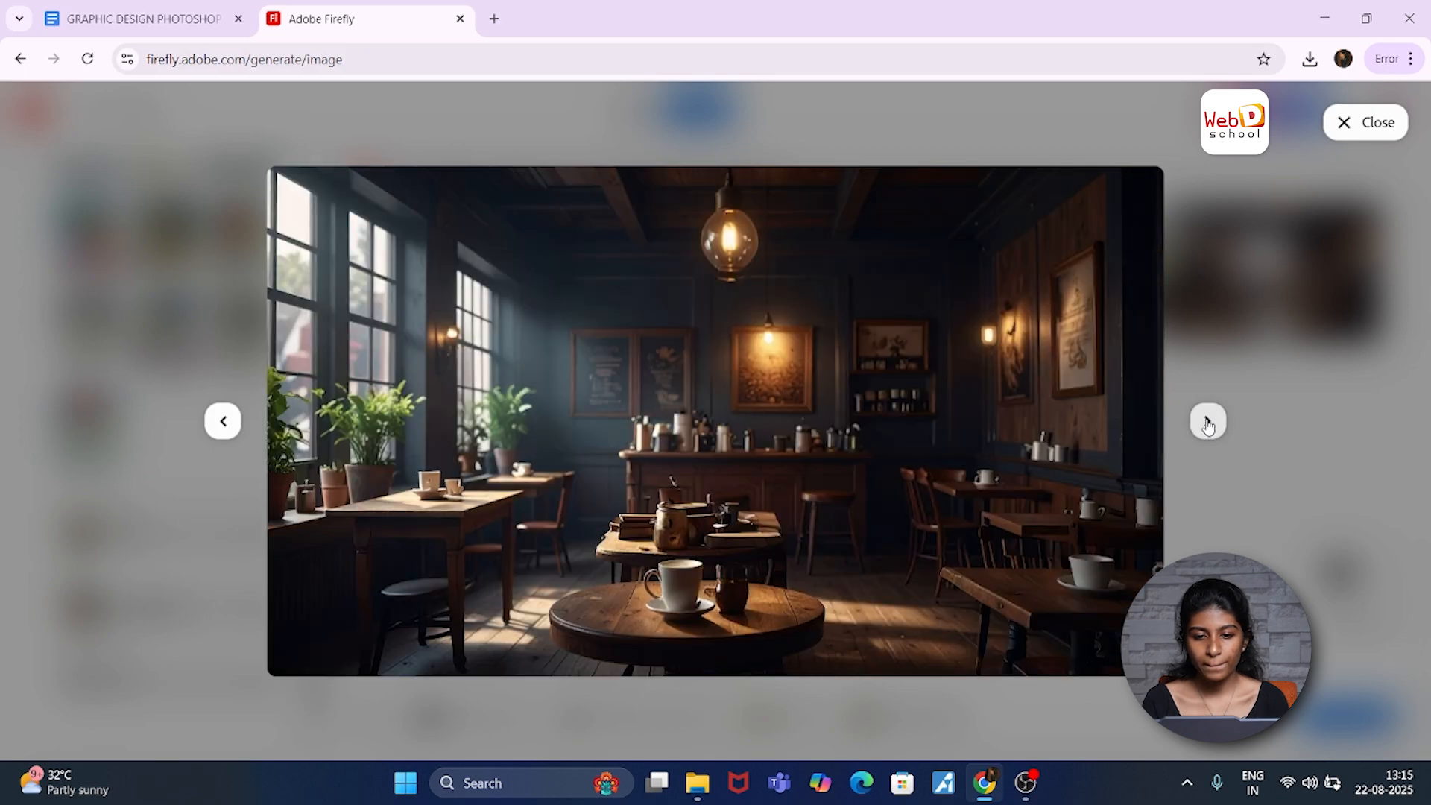
pyautogui.click(1207, 422)
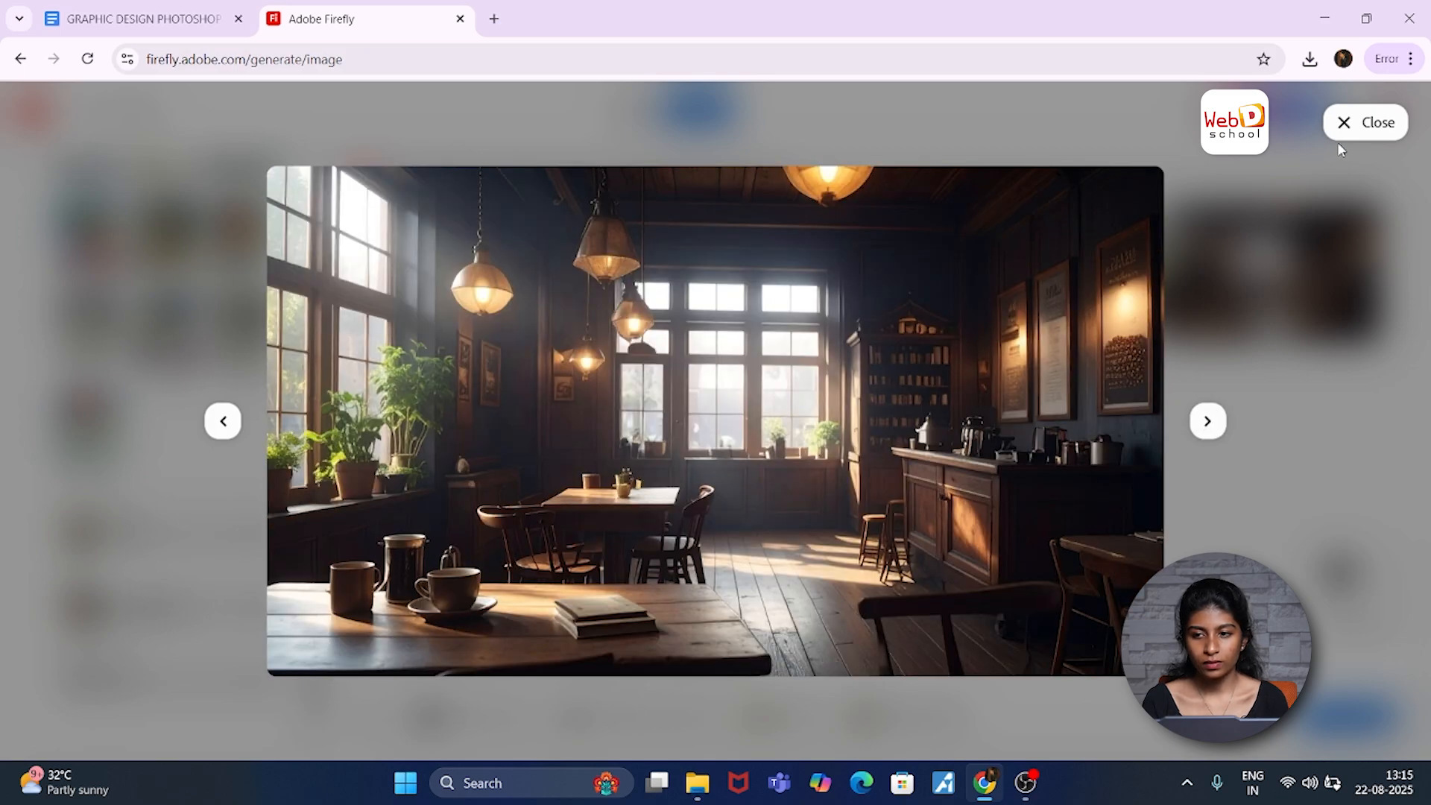
pyautogui.click(1348, 123)
# Step: Download the first generated coffee shop image and dismiss the download list
pyautogui.moveTo(520, 258)
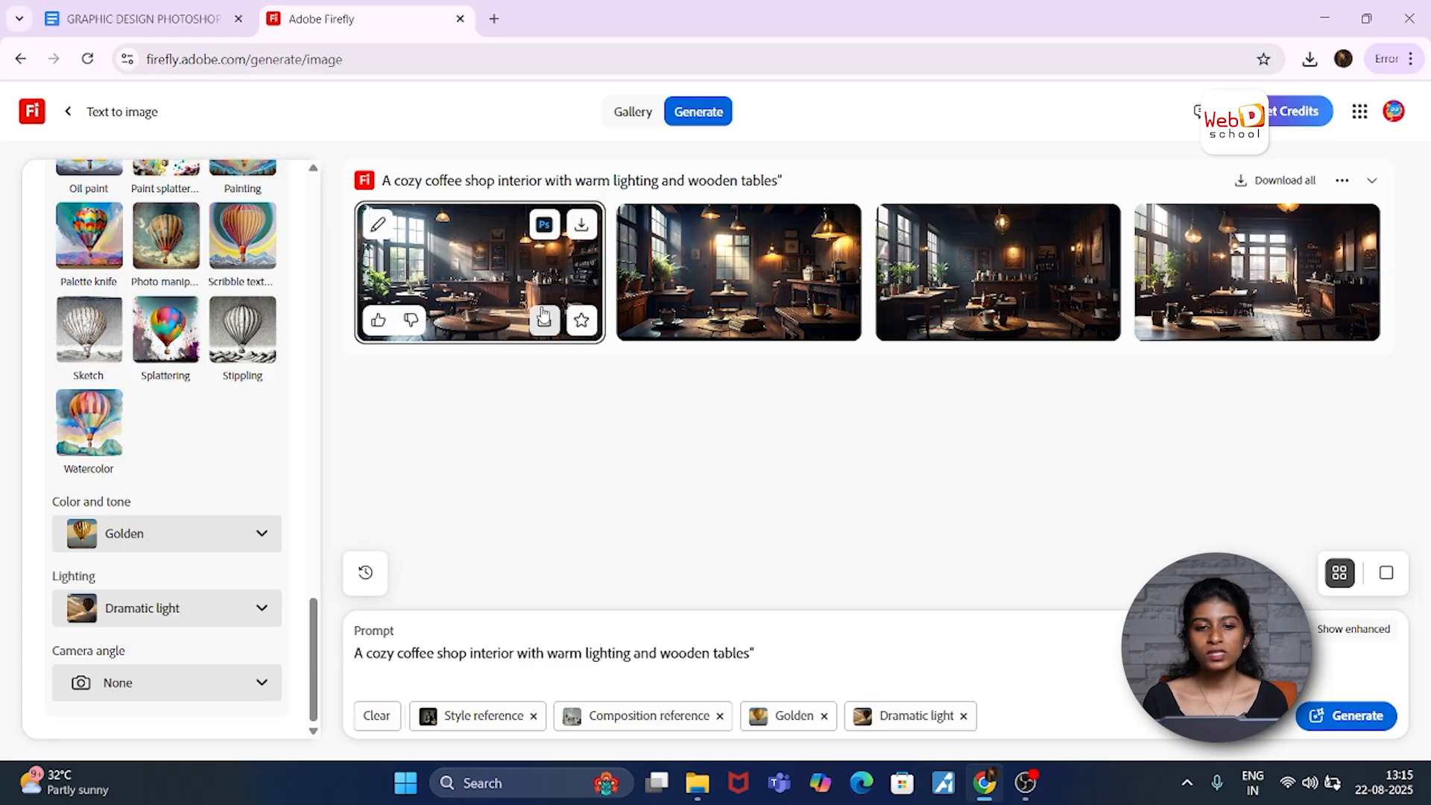
pyautogui.click(582, 227)
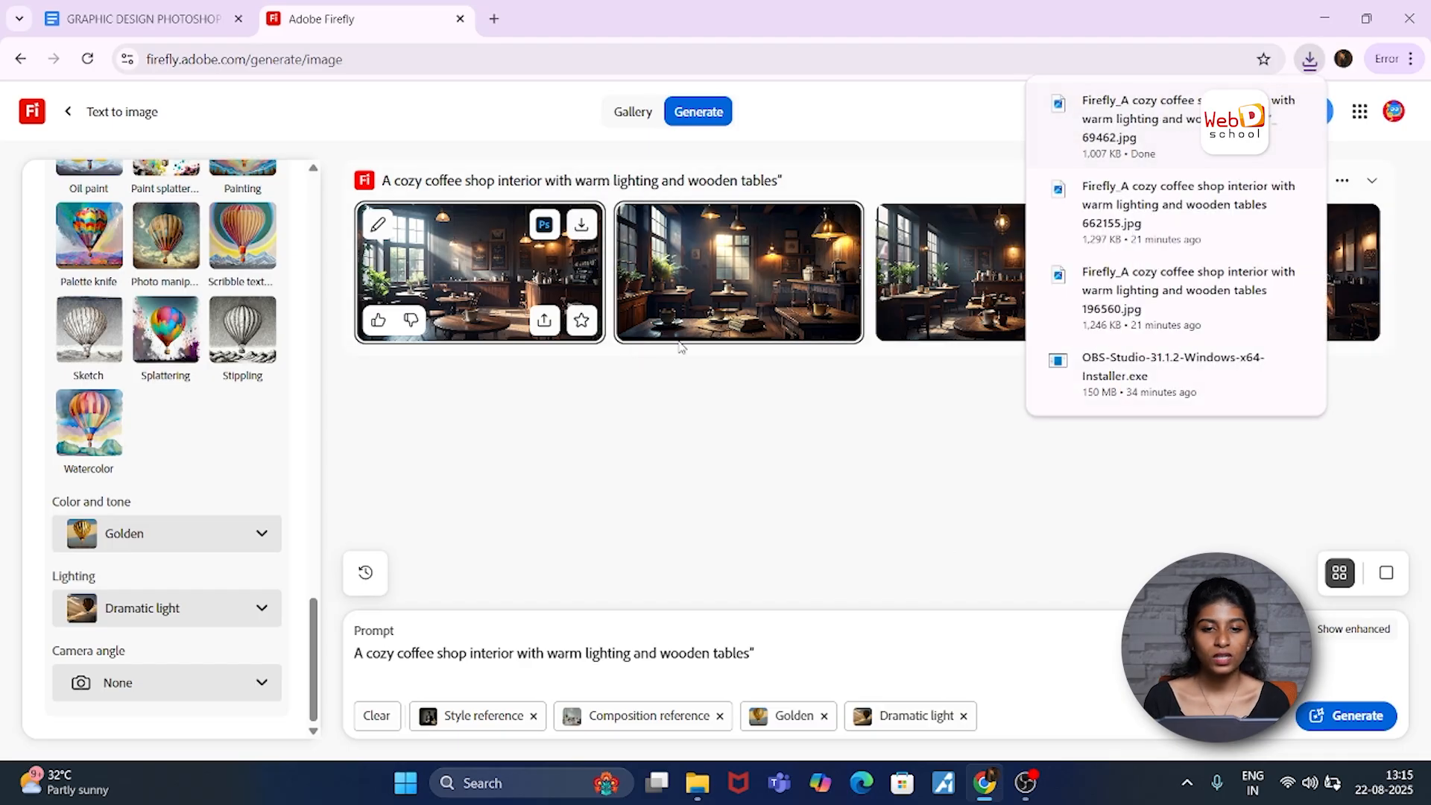
pyautogui.click(598, 373)
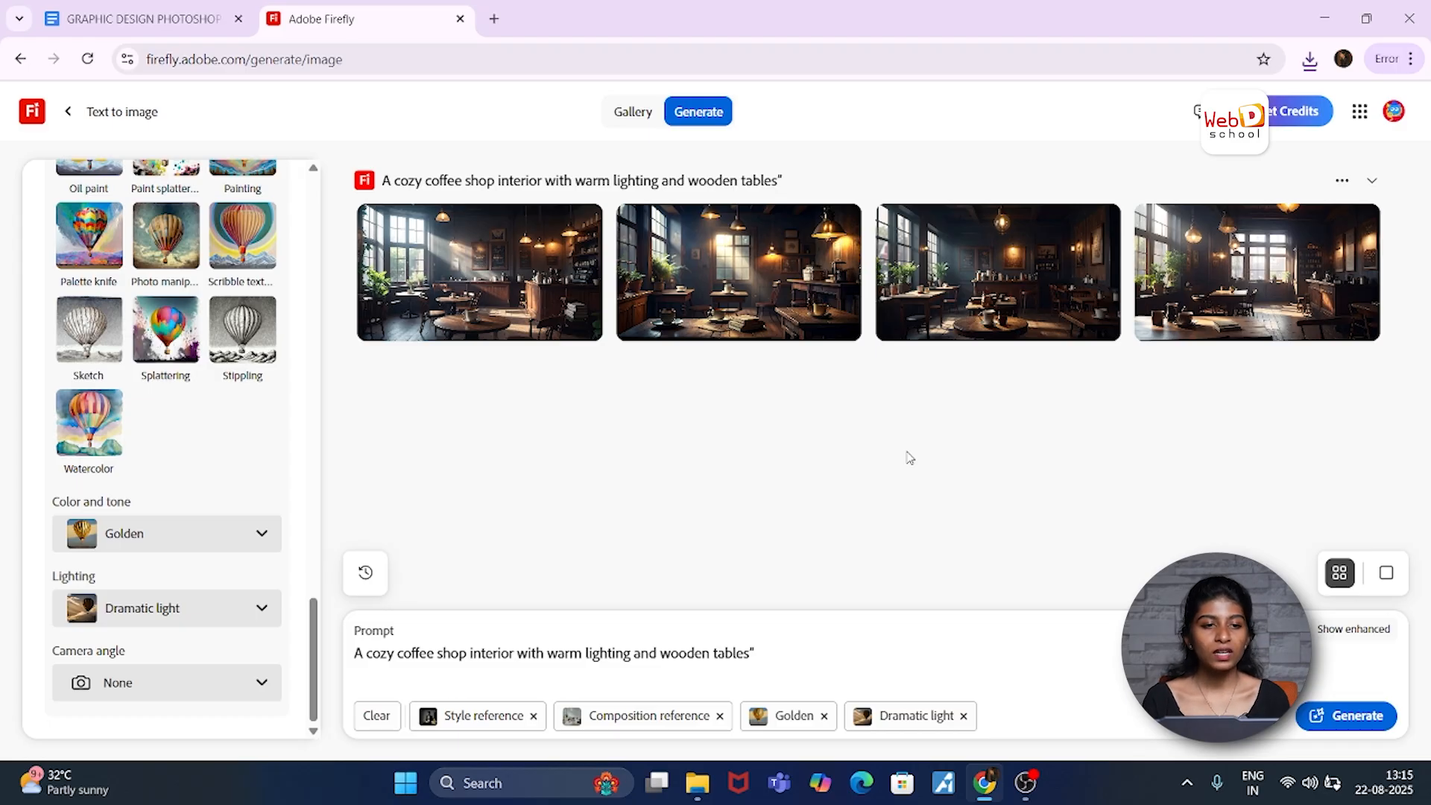
# Step: Open Firefly's Generative fill and upload the newest dark coffee shop image from the Downloads folder
pyautogui.click(18, 61)
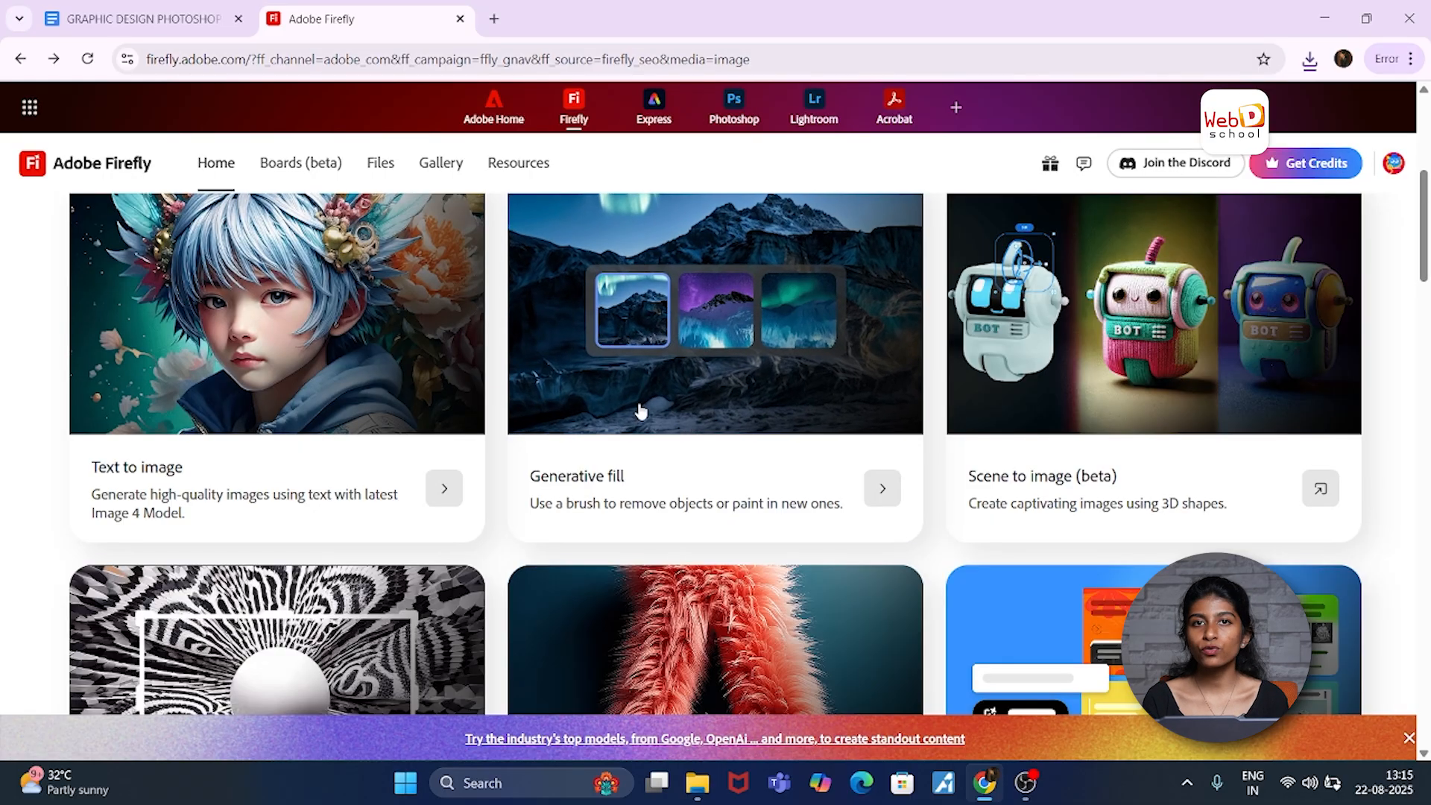
pyautogui.click(656, 328)
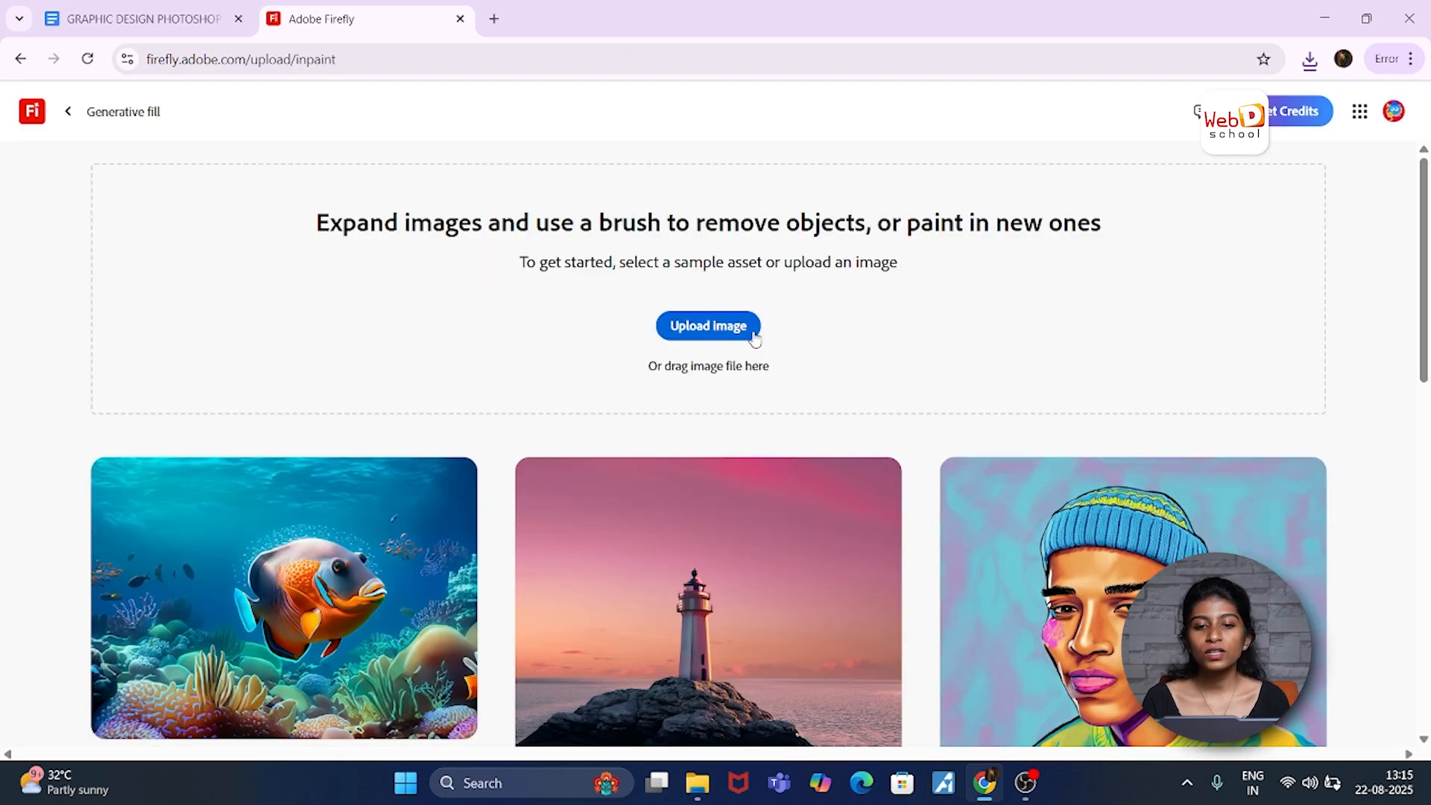
pyautogui.click(699, 336)
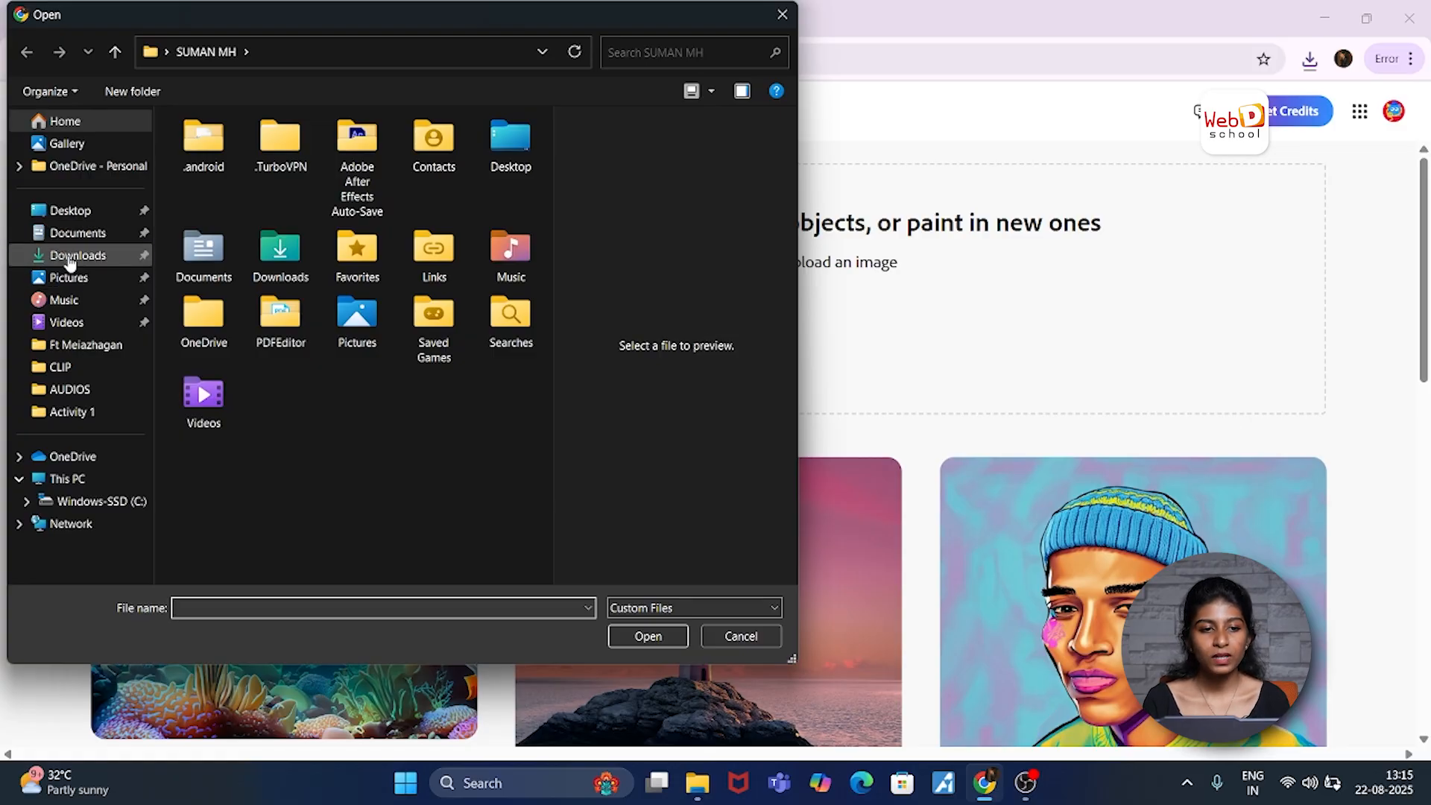
pyautogui.click(68, 256)
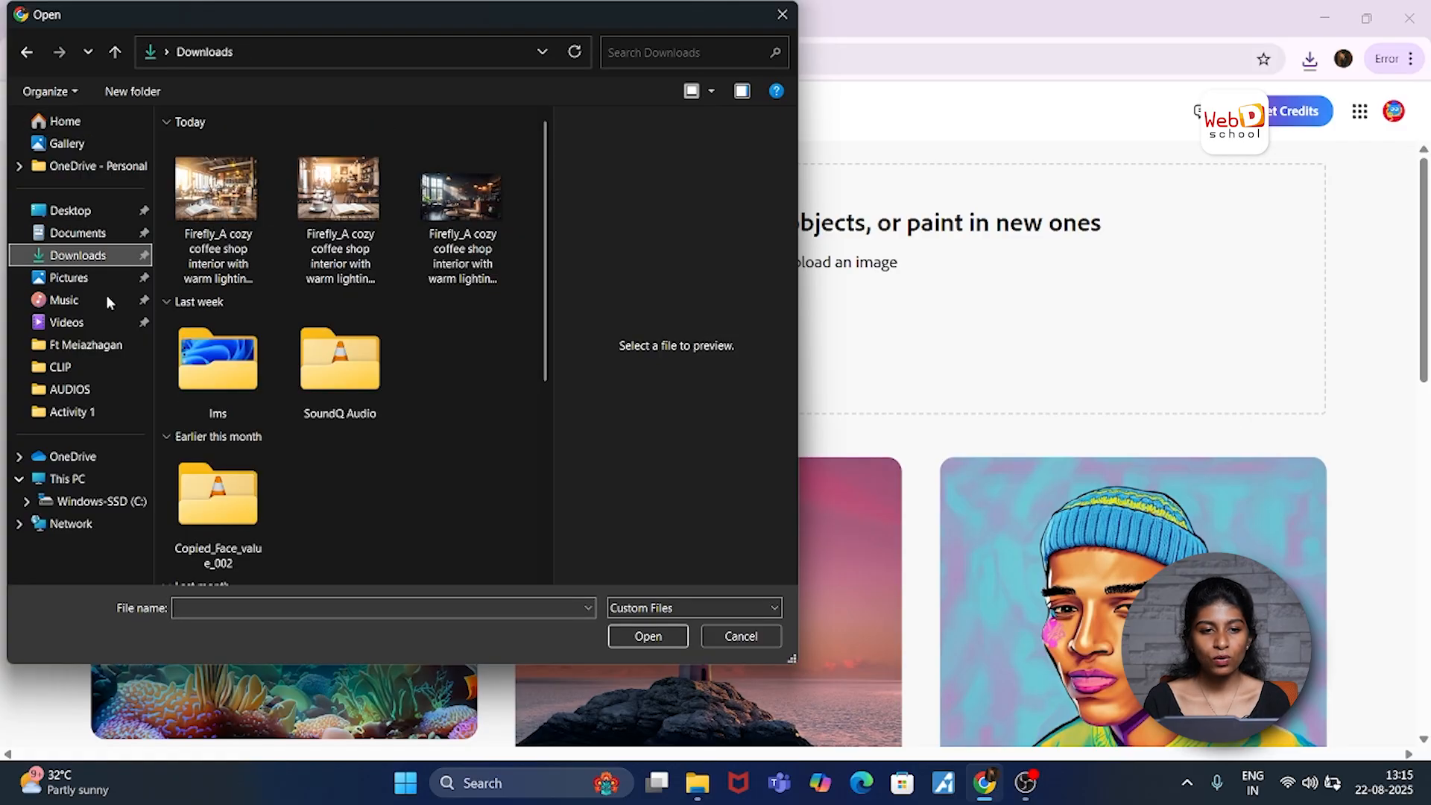
pyautogui.click(464, 225)
pyautogui.click(647, 636)
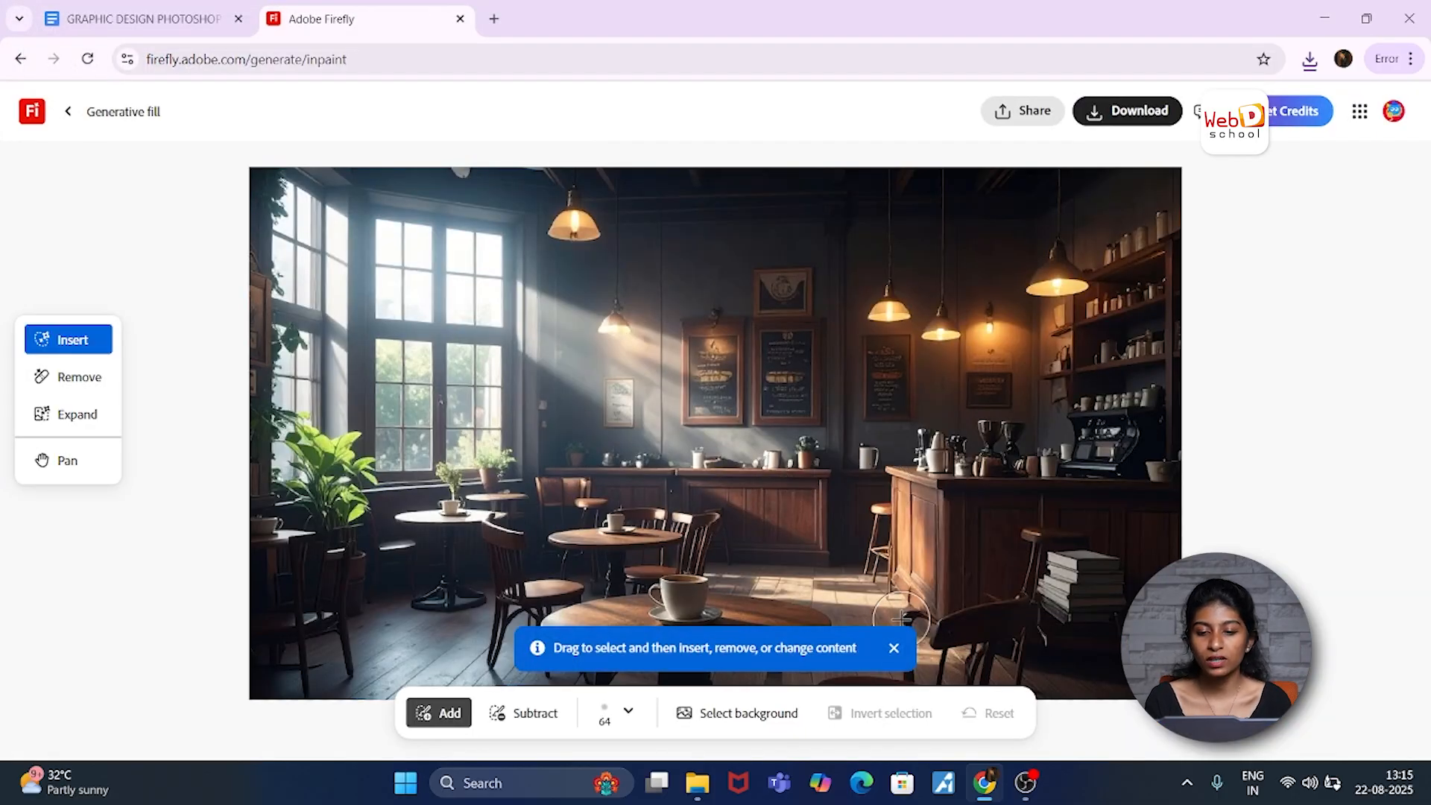
pyautogui.click(894, 648)
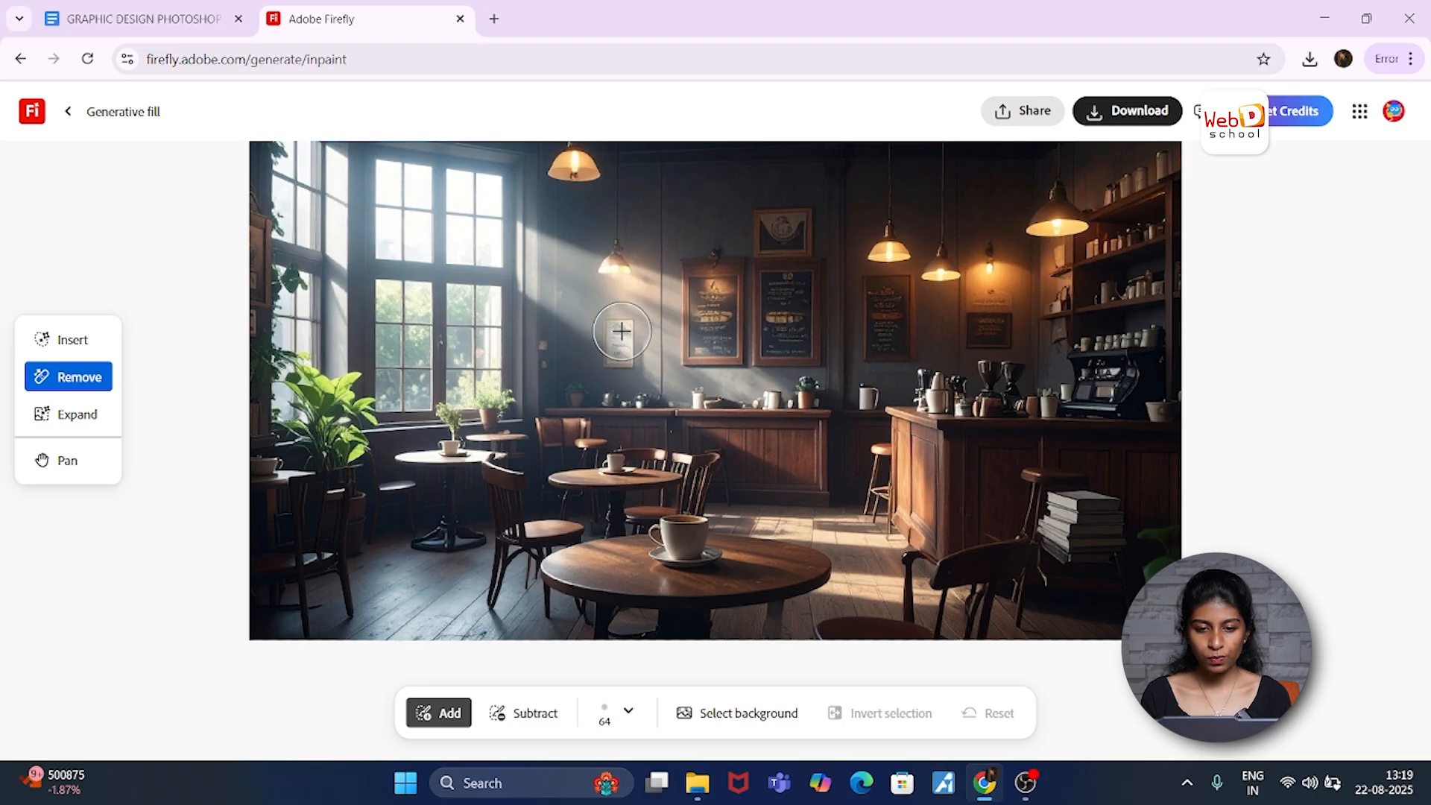
# Step: Remove the small notice on the wall below the pendant lamp beside the window, compare the variations, and keep the first one
pyautogui.moveTo(616, 322)
pyautogui.mouseDown()
pyautogui.moveTo(615, 354)
pyautogui.moveTo(623, 335)
pyautogui.moveTo(608, 339)
pyautogui.mouseUp()
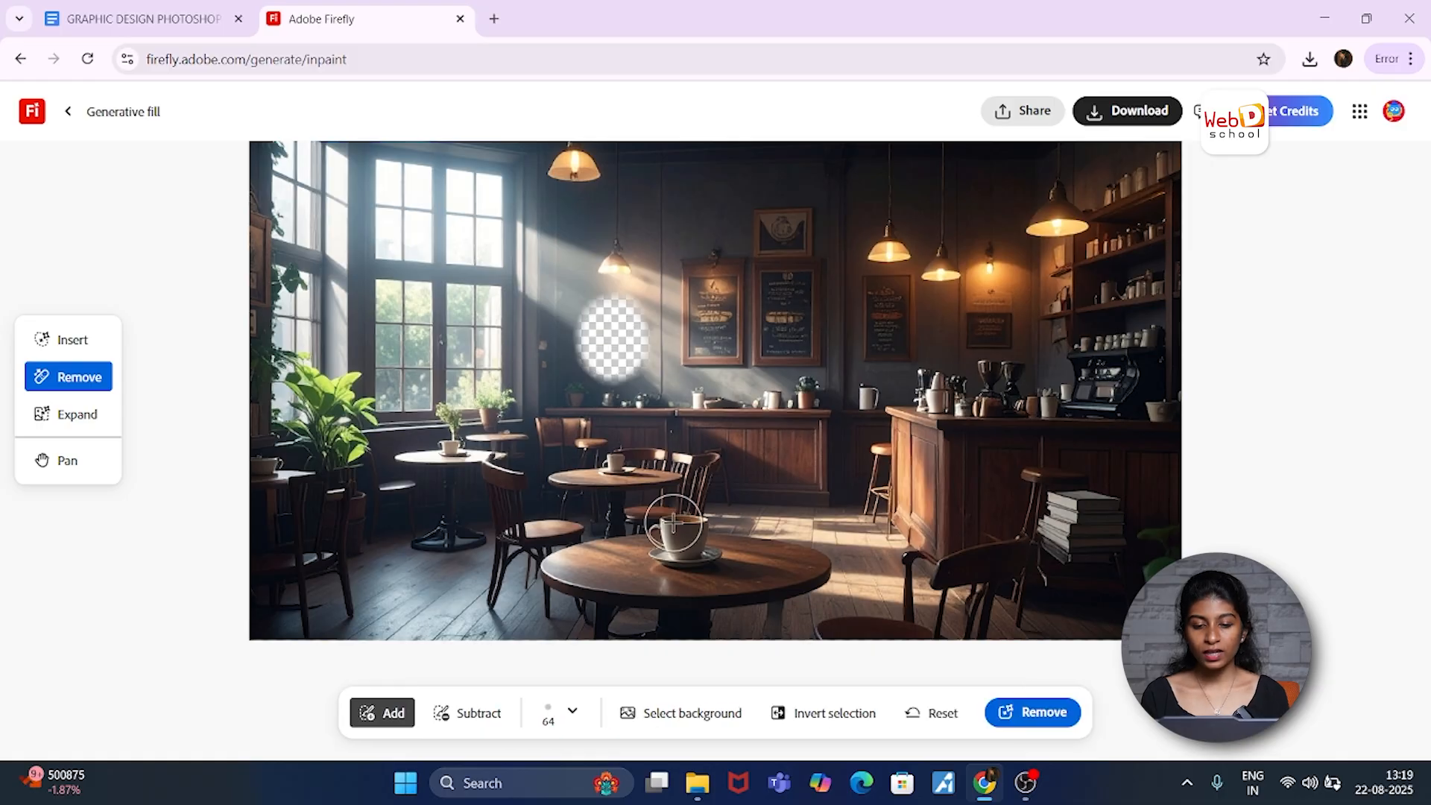
pyautogui.click(1019, 713)
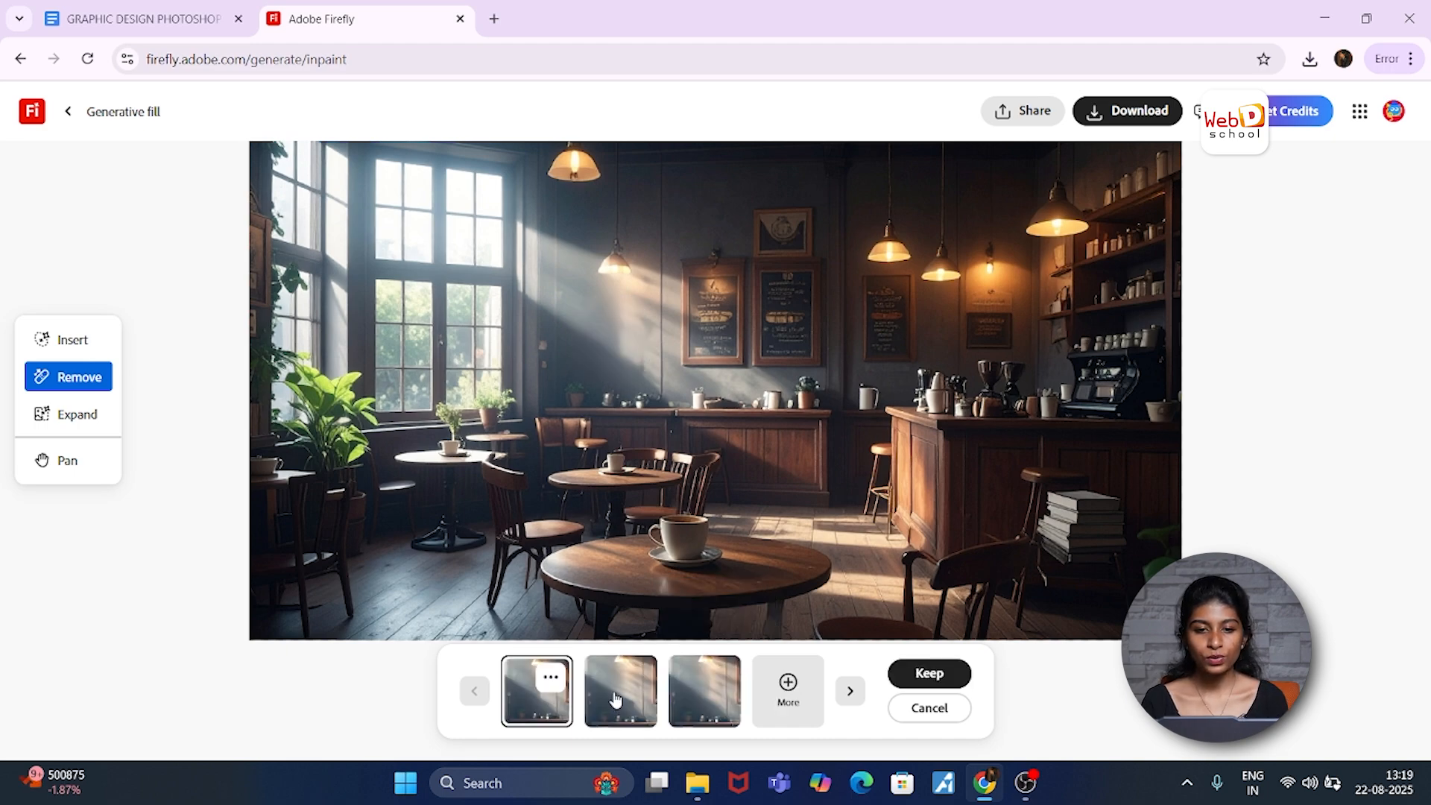
pyautogui.click(615, 698)
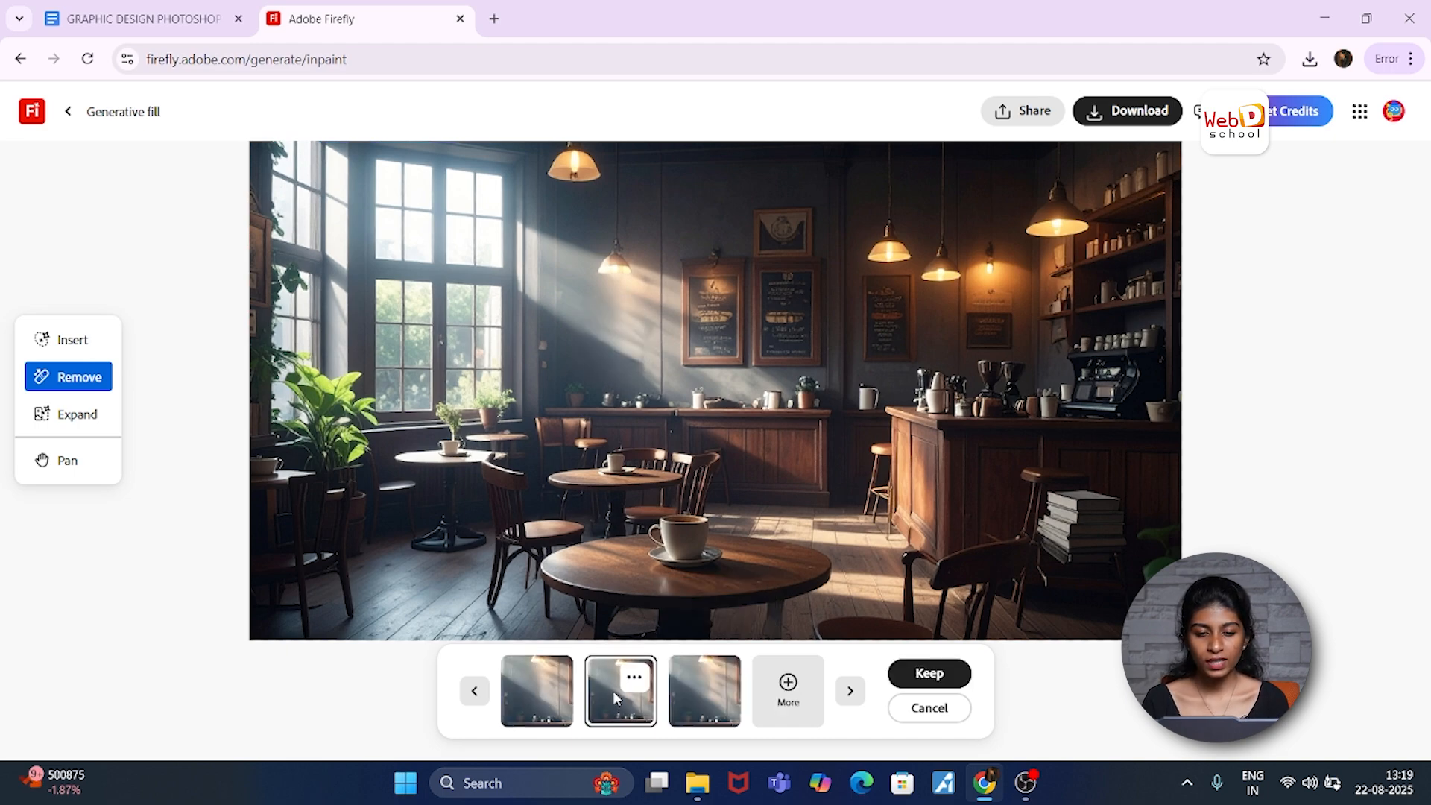
pyautogui.click(702, 688)
pyautogui.click(613, 696)
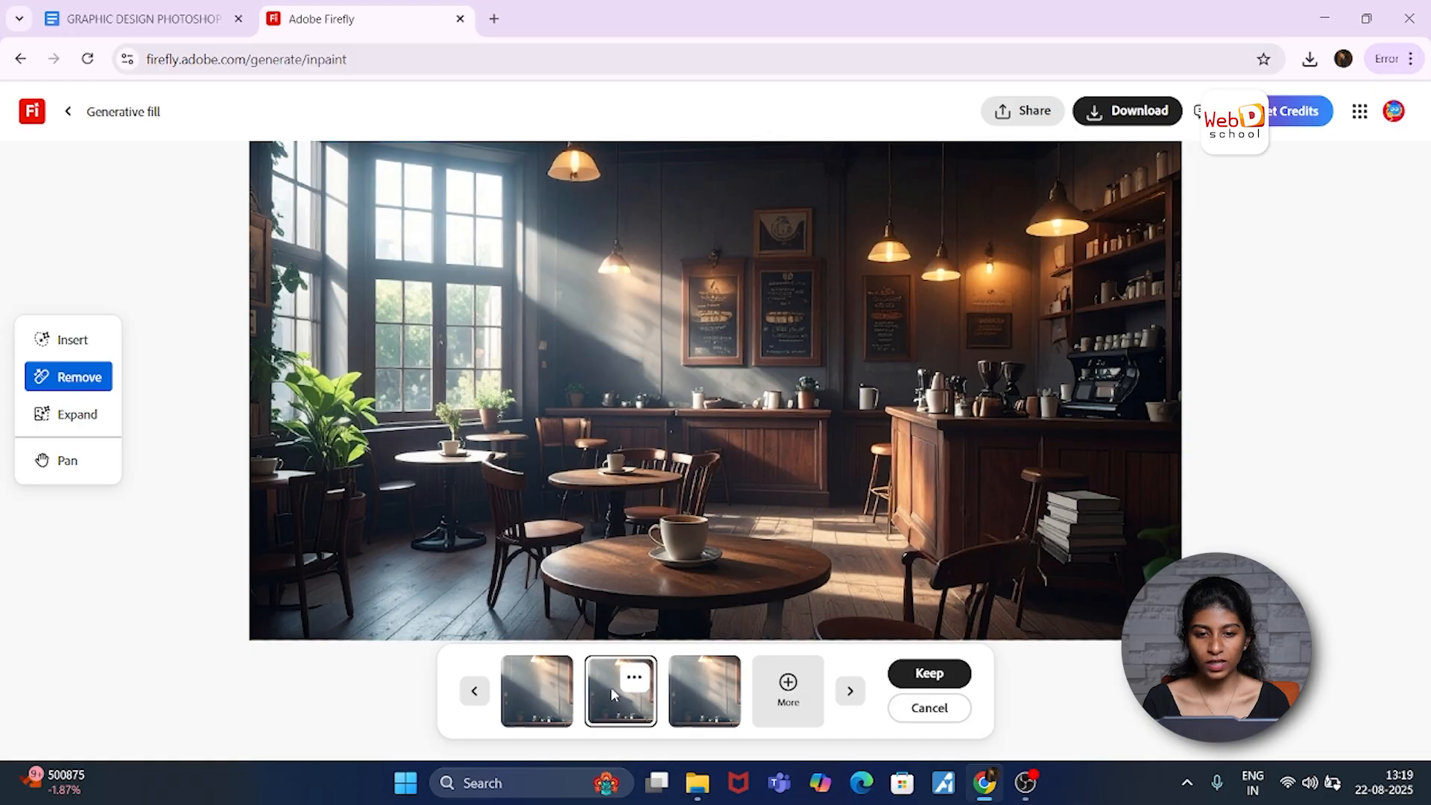
pyautogui.click(518, 703)
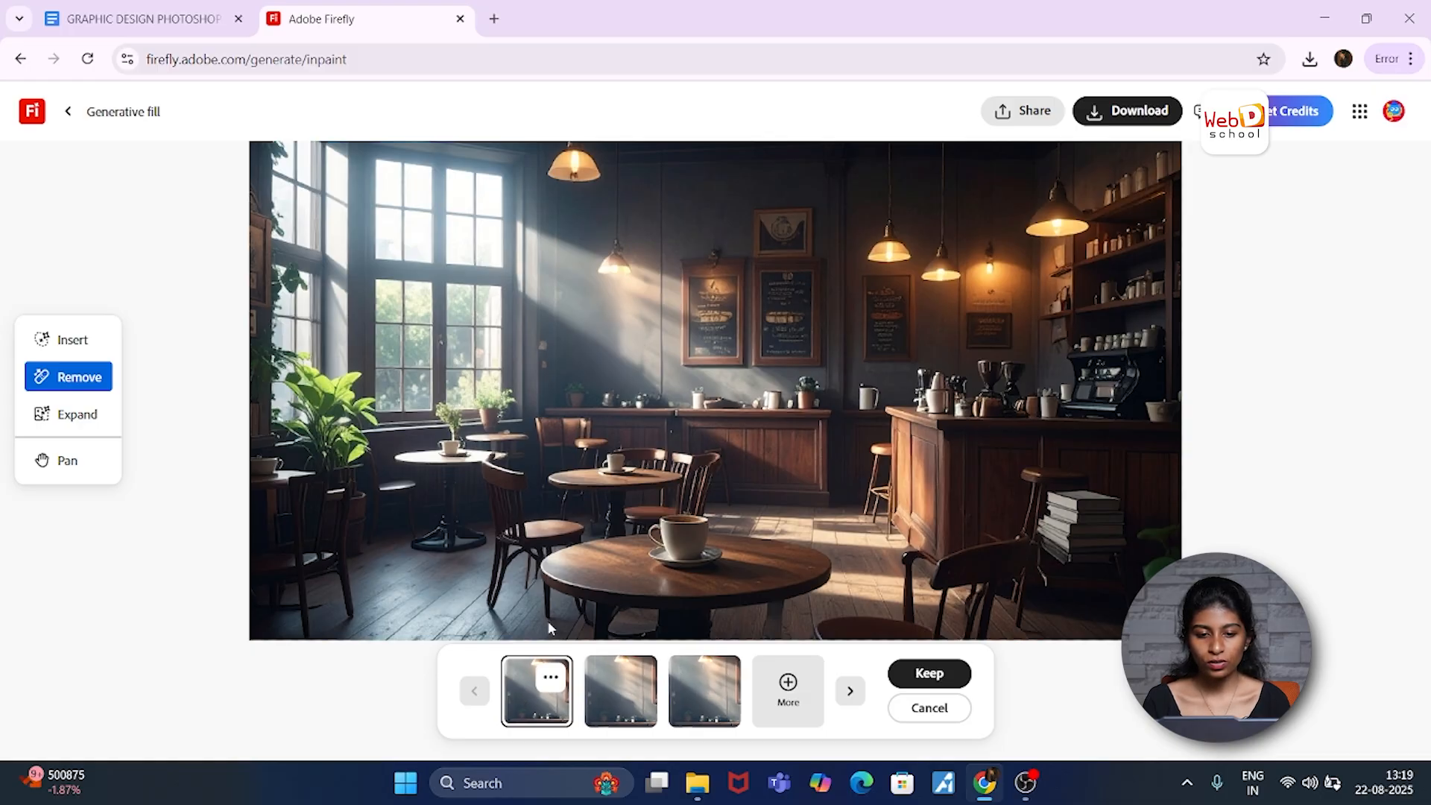
pyautogui.click(929, 675)
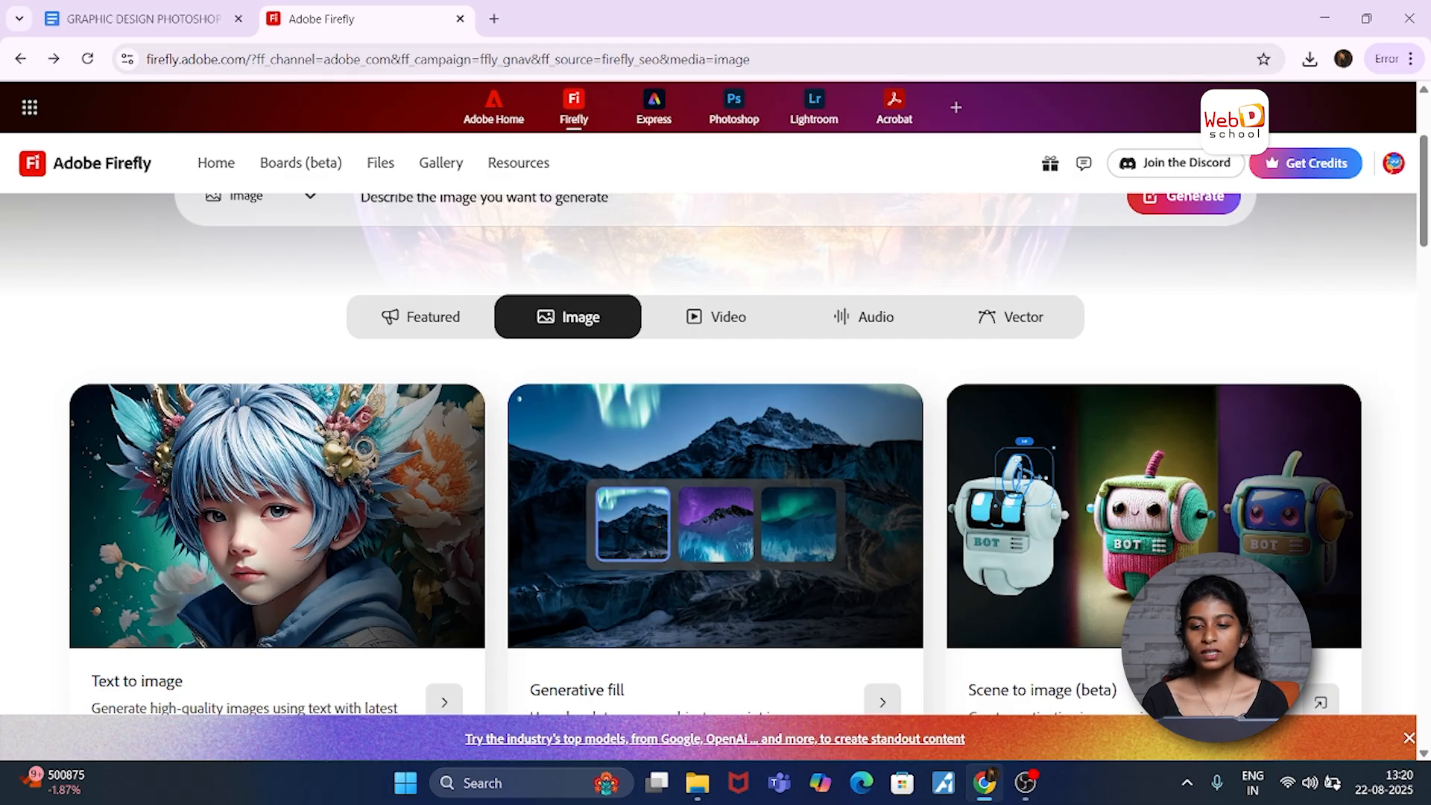
# Step: Open Scene to image (beta) and move the white cube from the centre to the ground plane's left corner
pyautogui.scroll(-1, 1108, 548)
pyautogui.click(1108, 548)
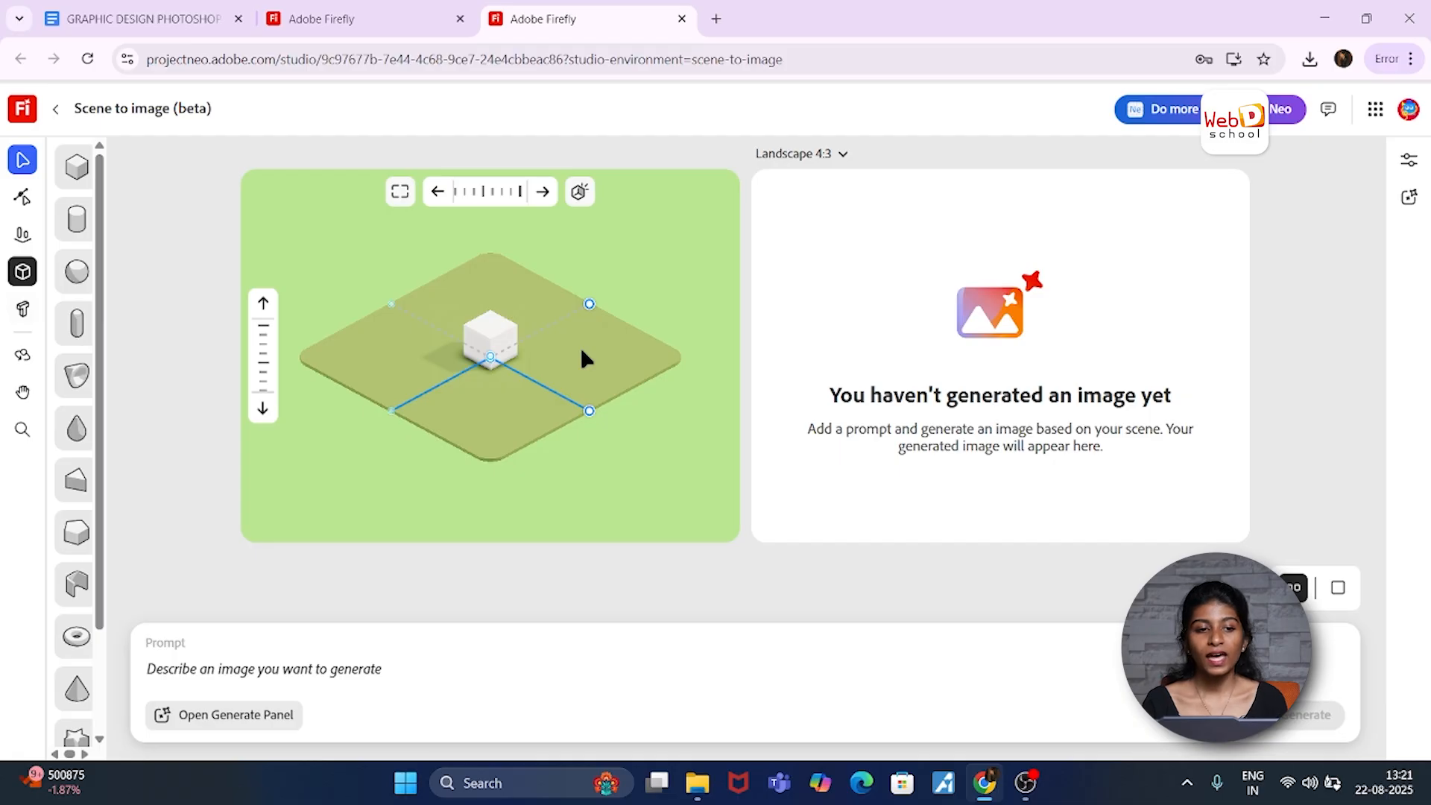
pyautogui.click(480, 344)
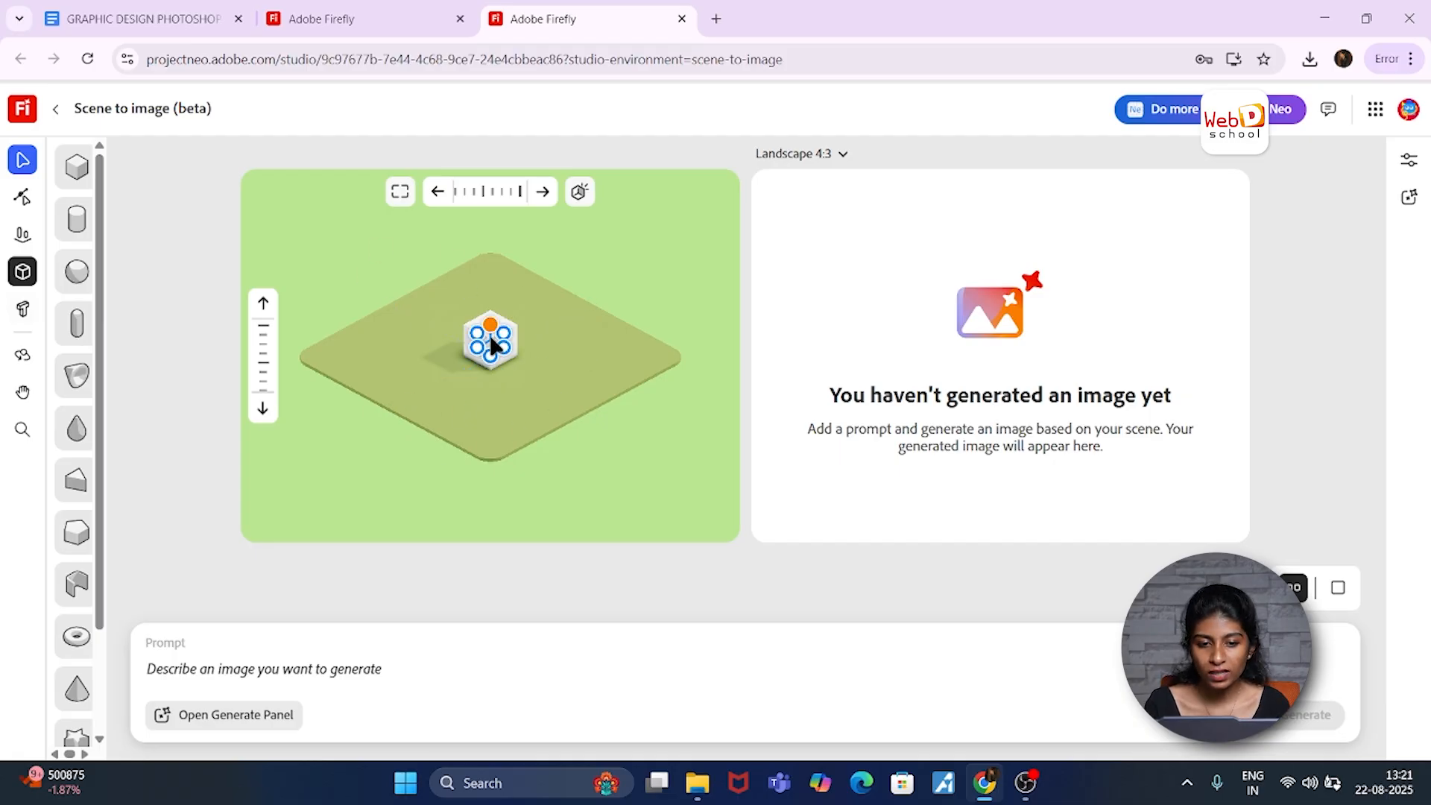
pyautogui.moveTo(489, 336); pyautogui.dragTo(353, 343)
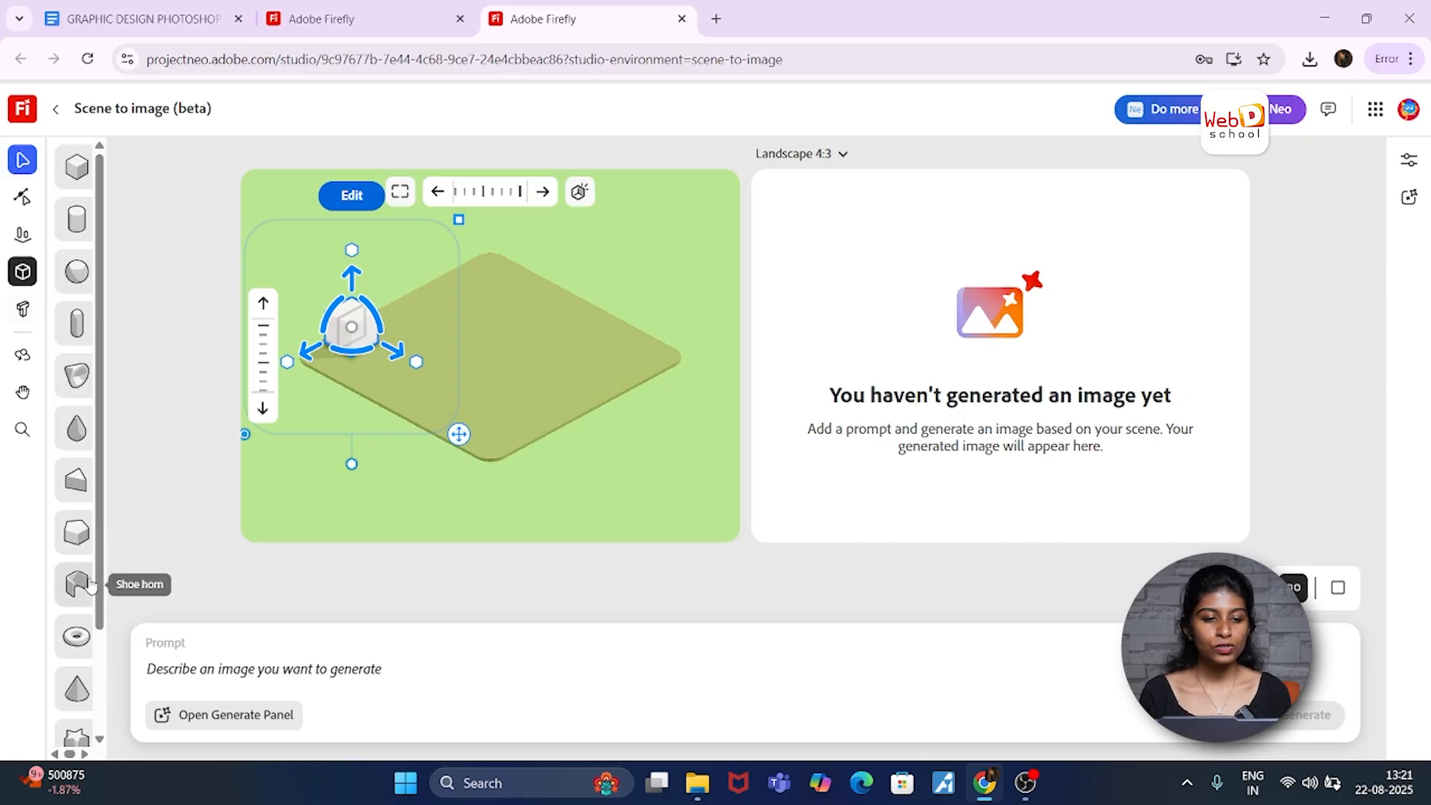
# Step: Add a Shoe horn shape to the ground plane near its upper-left edge, behind the cube
pyautogui.click(498, 401)
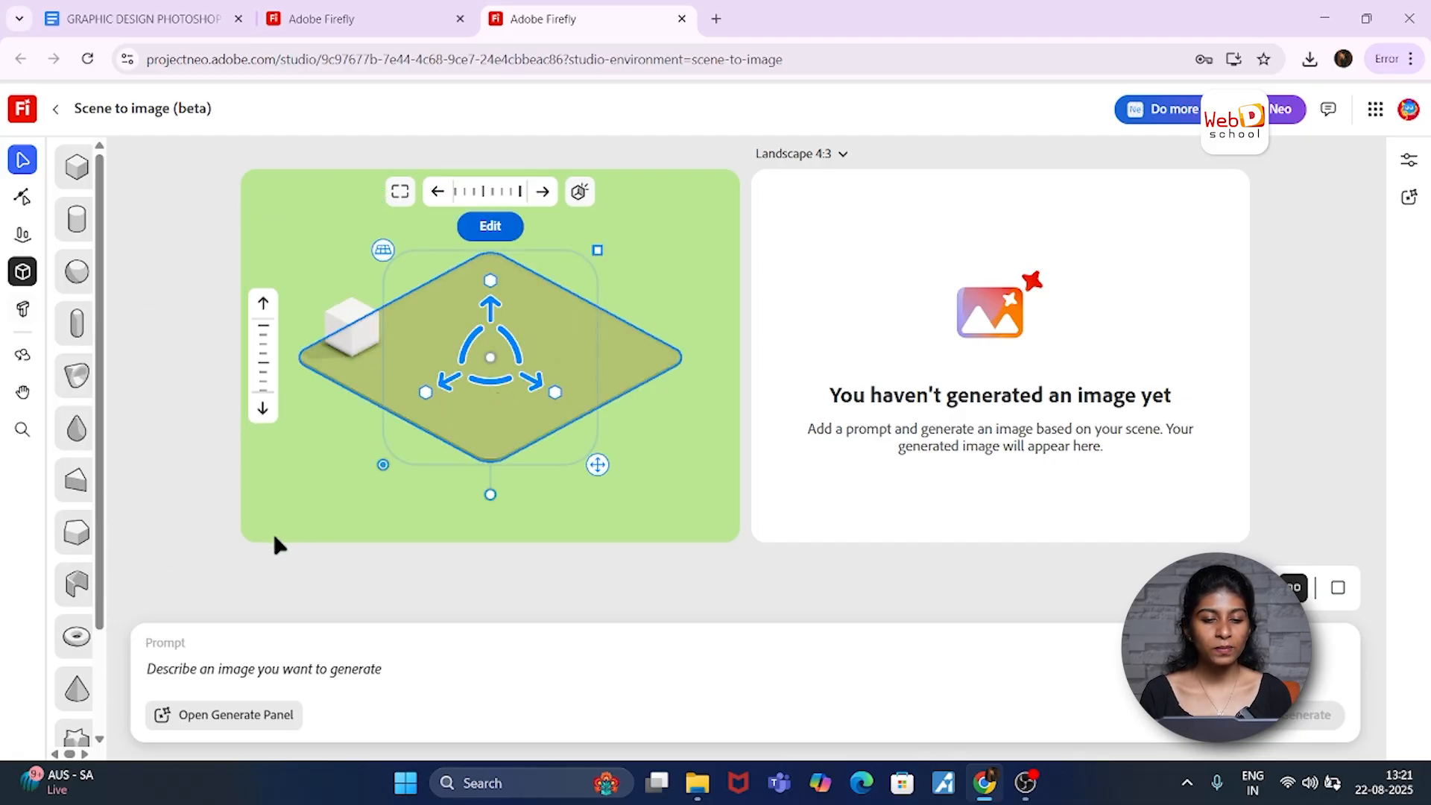
pyautogui.click(85, 591)
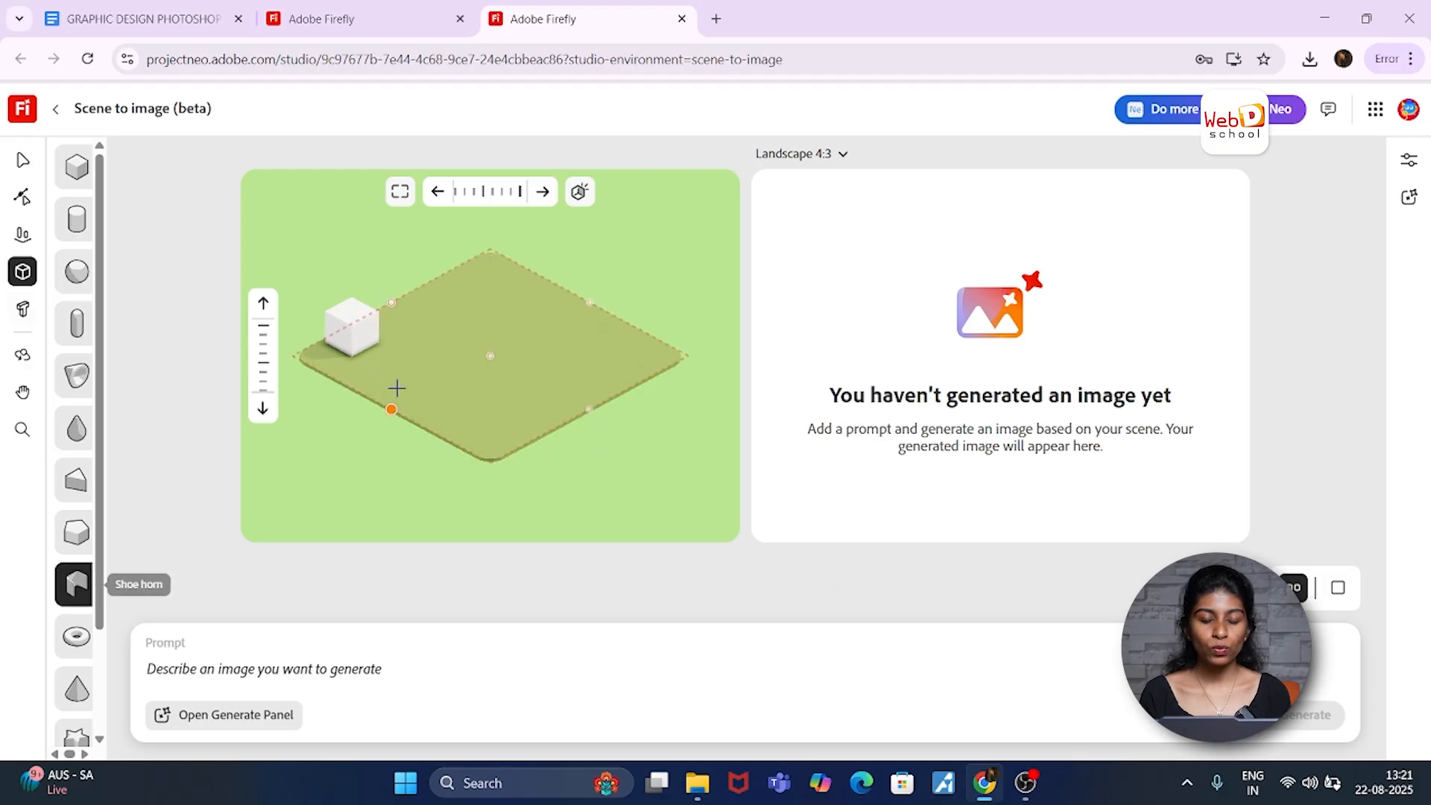
pyautogui.click(460, 304)
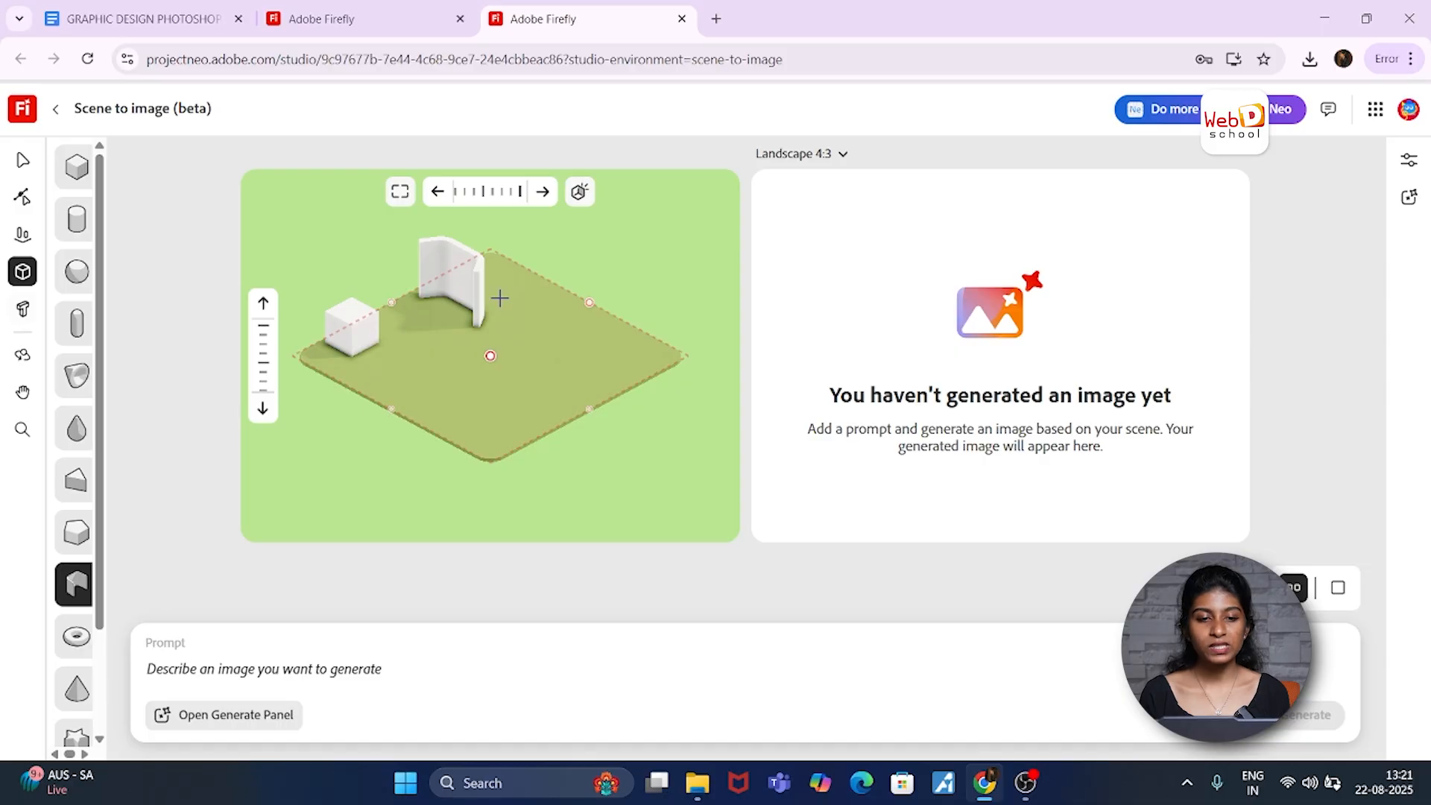
# Step: Rotate the Shoe horn shape and stretch it into a long curved wall along the ground plane's upper-left edge
pyautogui.click(352, 328)
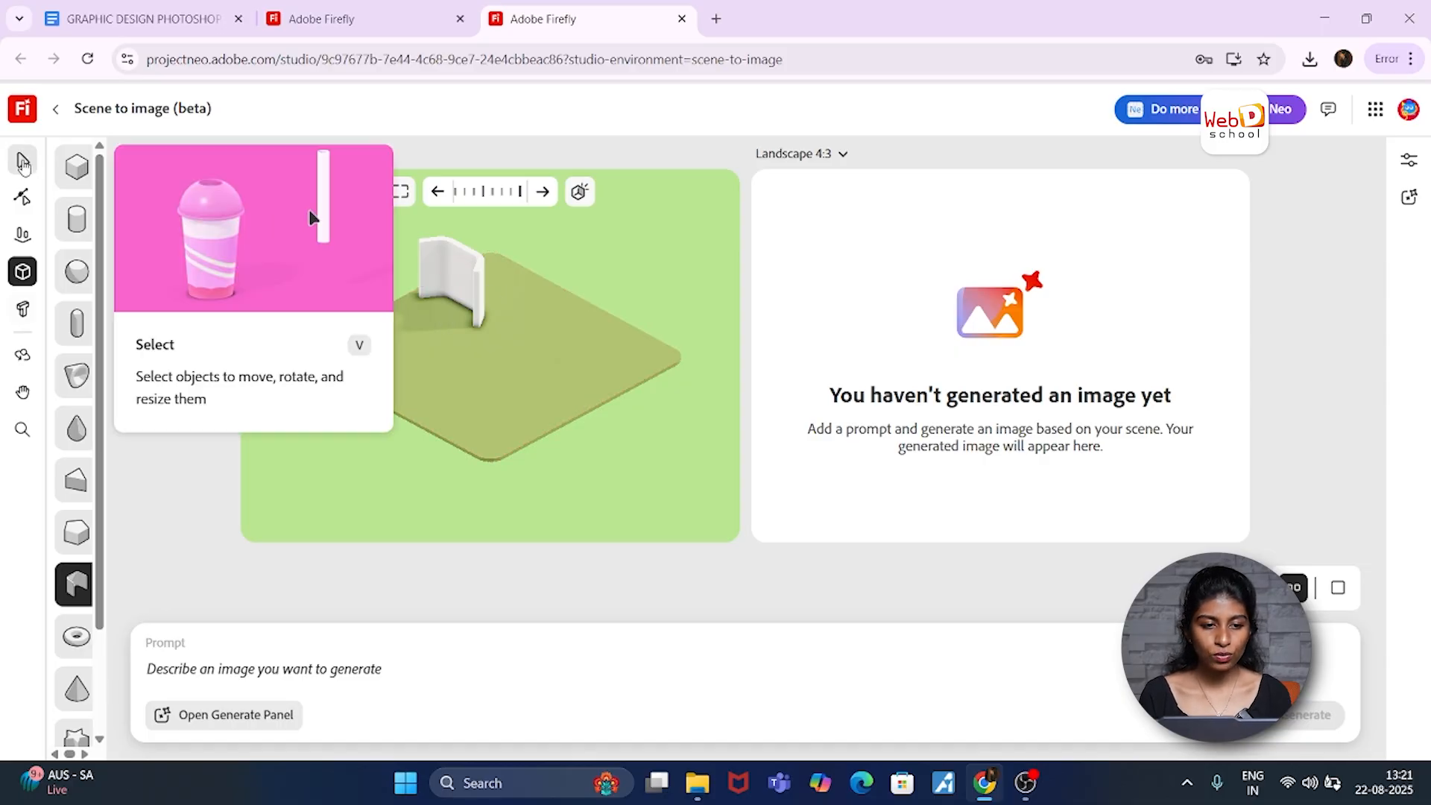
pyautogui.click(23, 162)
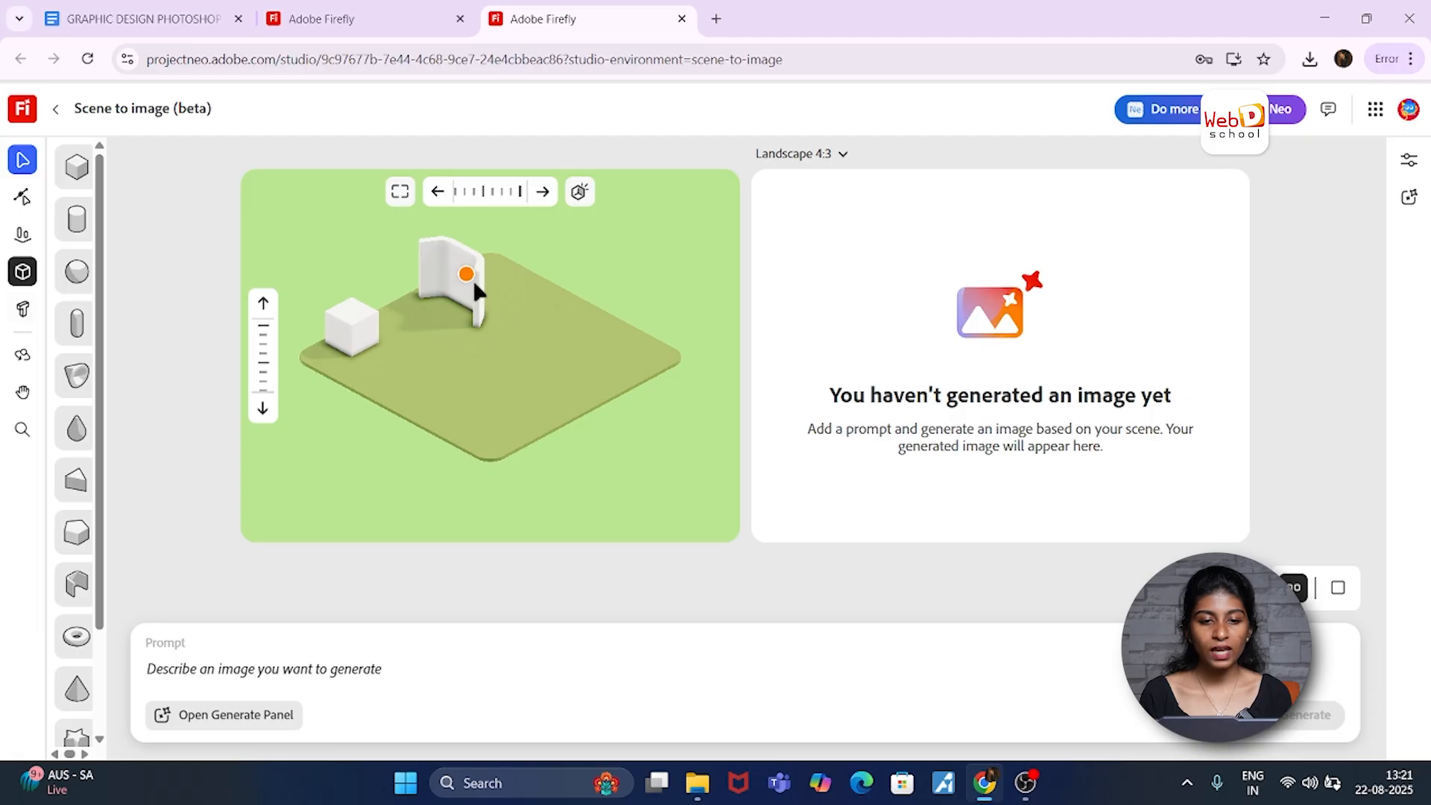
pyautogui.moveTo(473, 280)
pyautogui.mouseDown()
pyautogui.moveTo(526, 292)
pyautogui.moveTo(483, 298)
pyautogui.mouseUp()
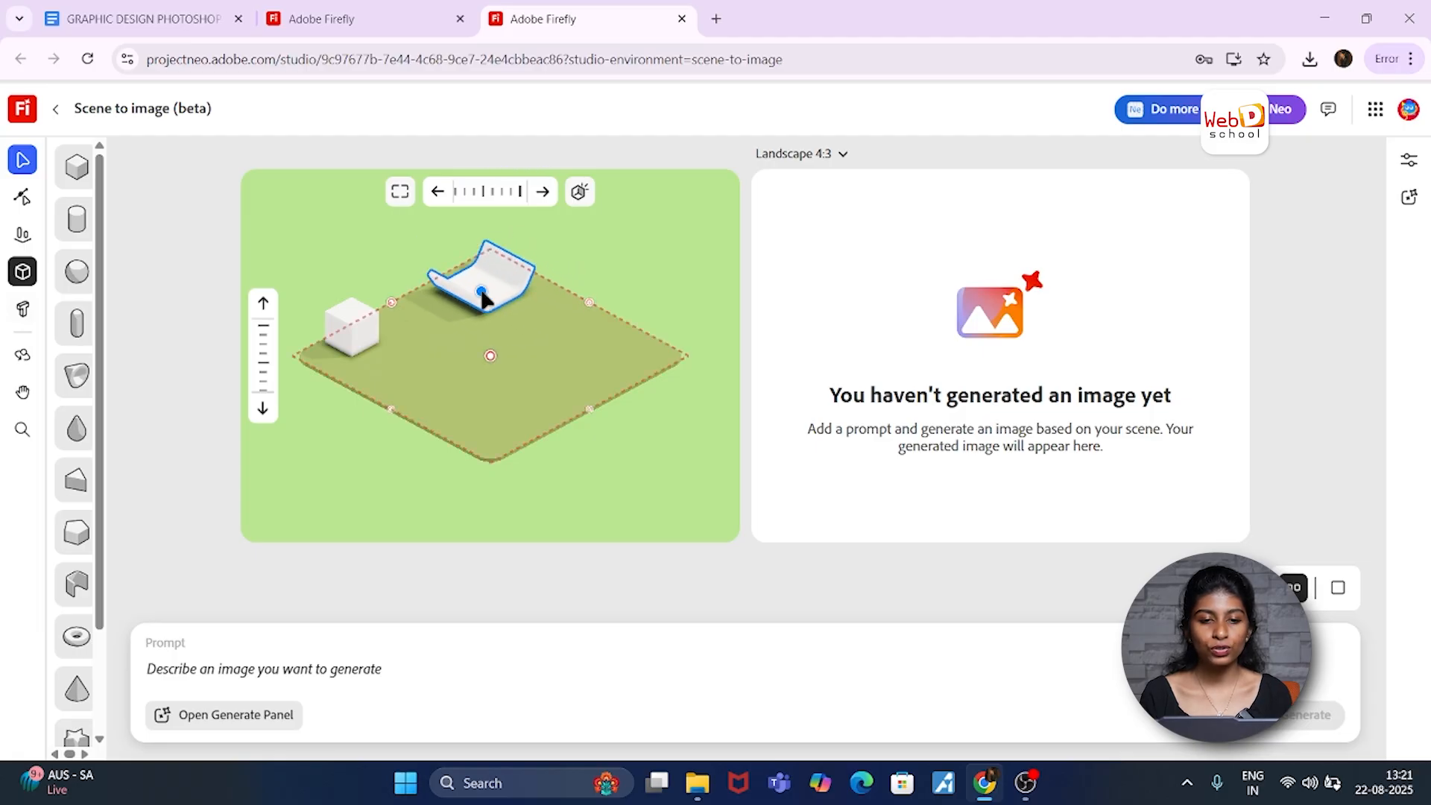
pyautogui.click(483, 298)
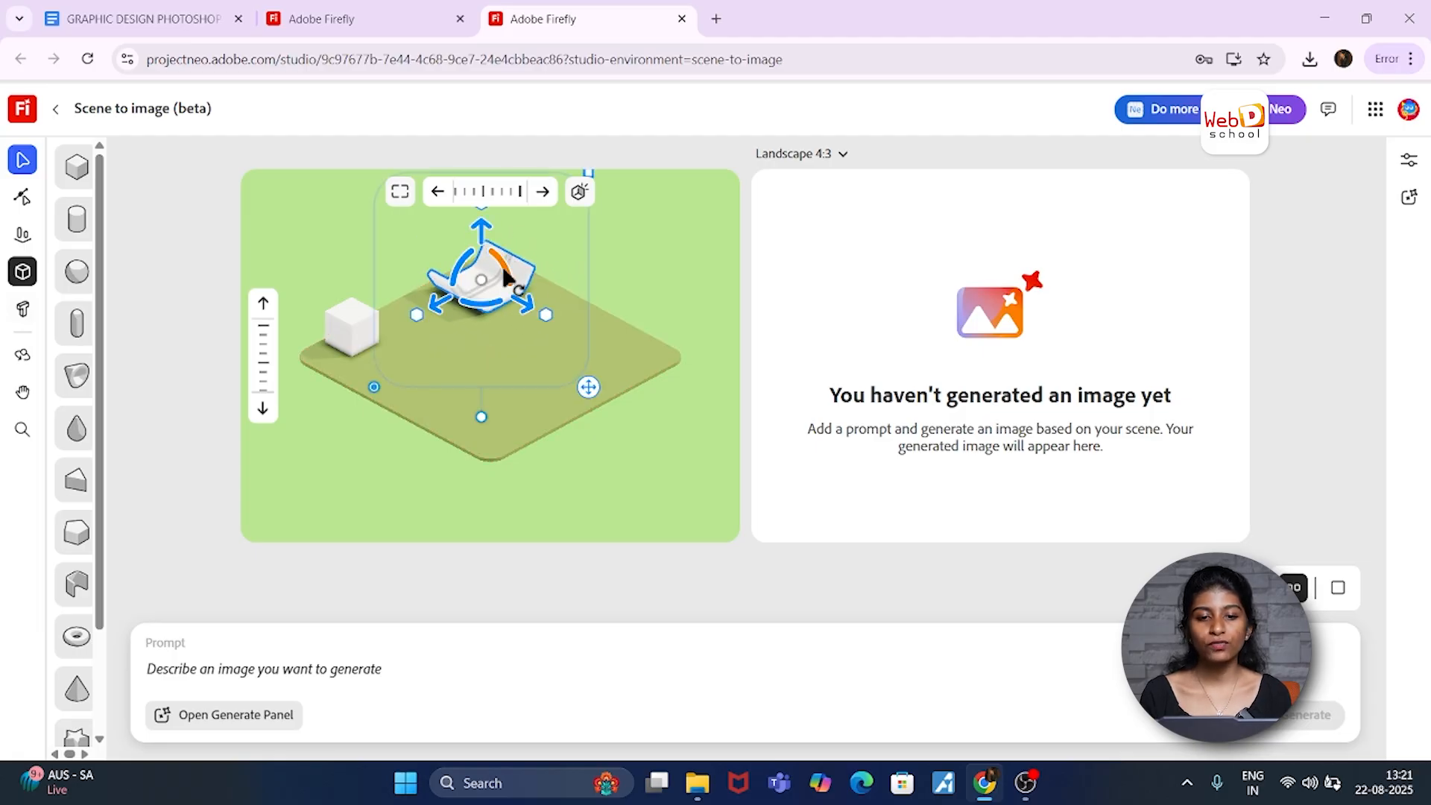
pyautogui.moveTo(506, 277); pyautogui.dragTo(500, 313)
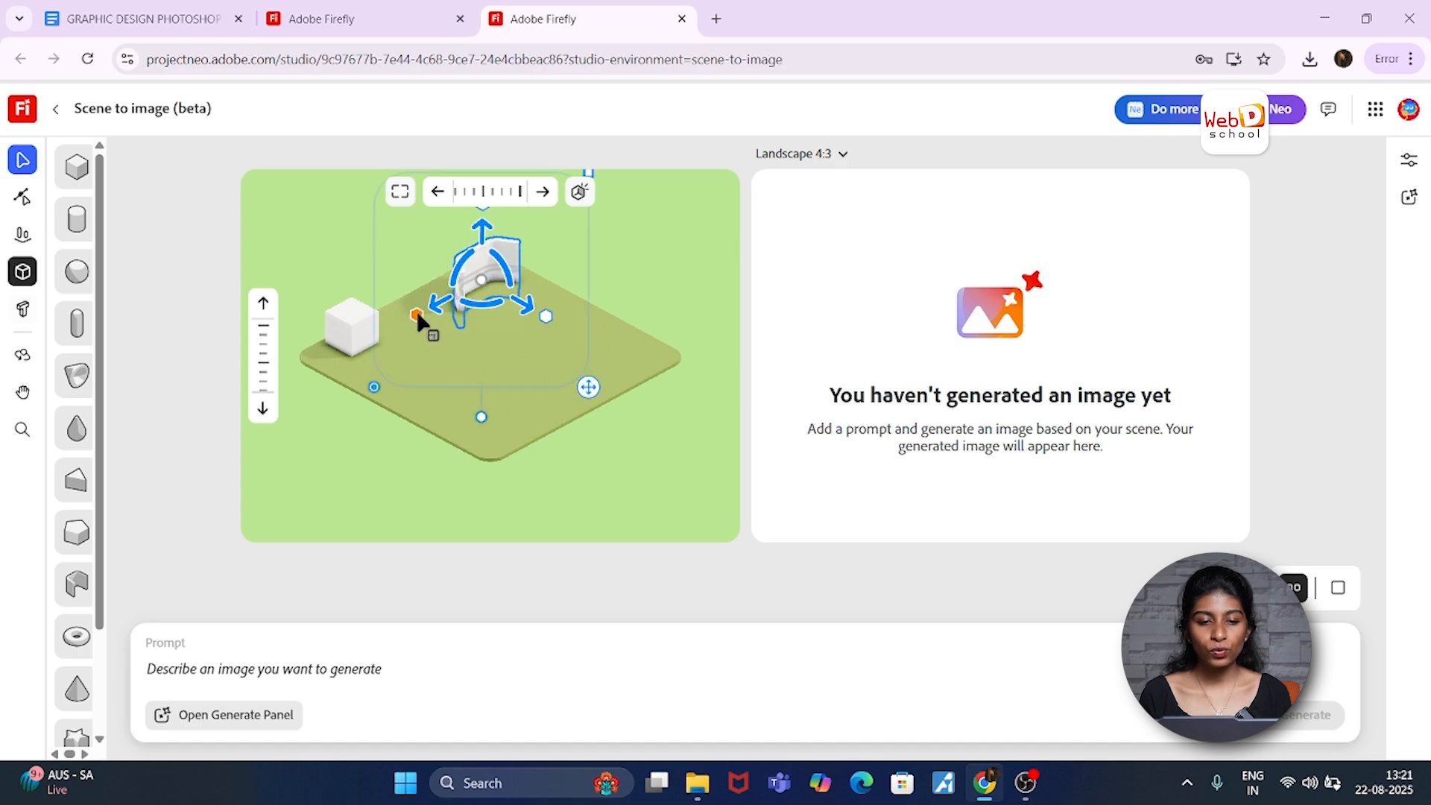
pyautogui.moveTo(415, 313); pyautogui.dragTo(214, 398)
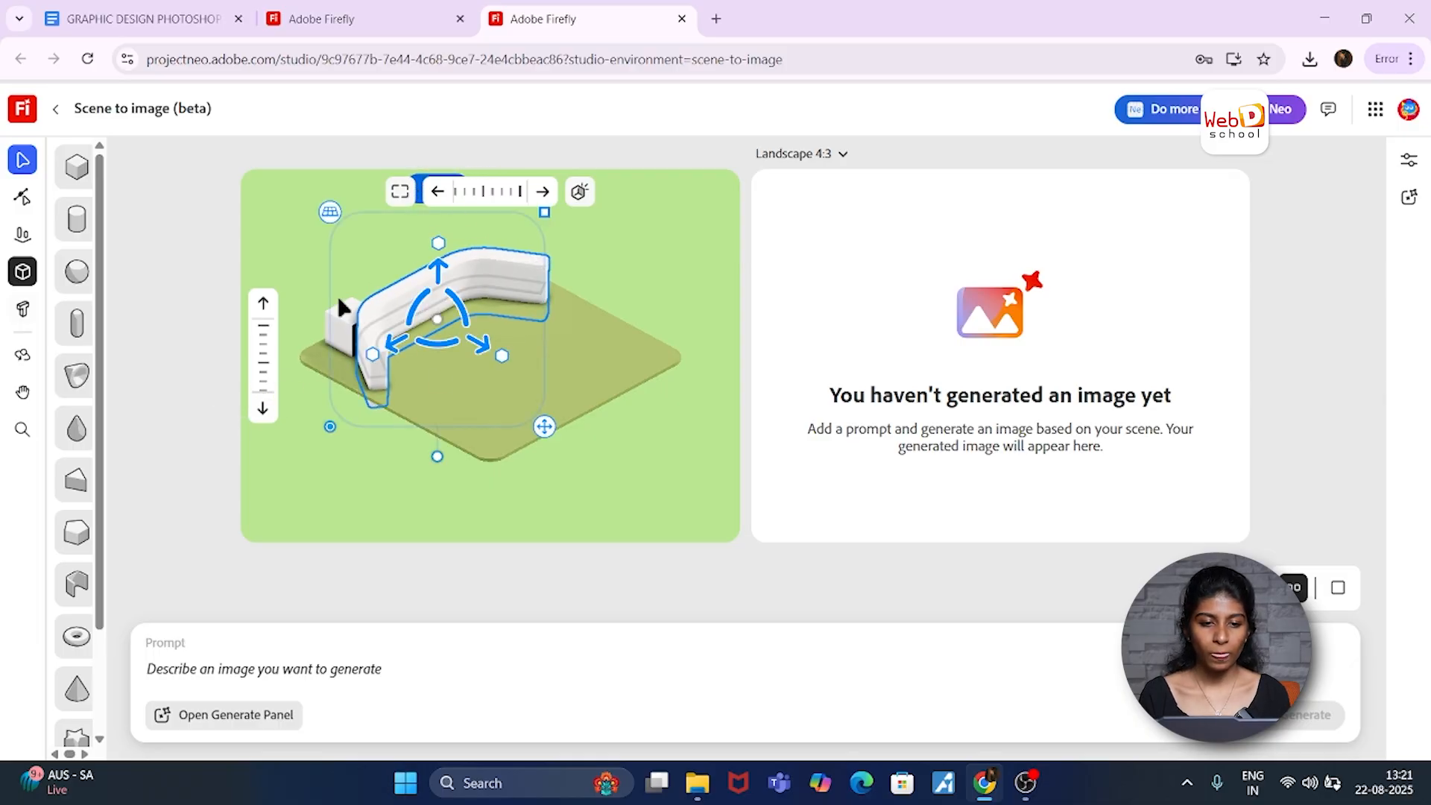
# Step: Move the cube to the ground plane's right corner and shift the curved wall back against the left corner
pyautogui.click(343, 322)
pyautogui.moveTo(342, 319); pyautogui.dragTo(656, 359)
pyautogui.click(411, 293)
pyautogui.moveTo(401, 290); pyautogui.dragTo(376, 270)
# Step: Add a Cylinder to the front half of the ground plane and make it taller
pyautogui.click(76, 218)
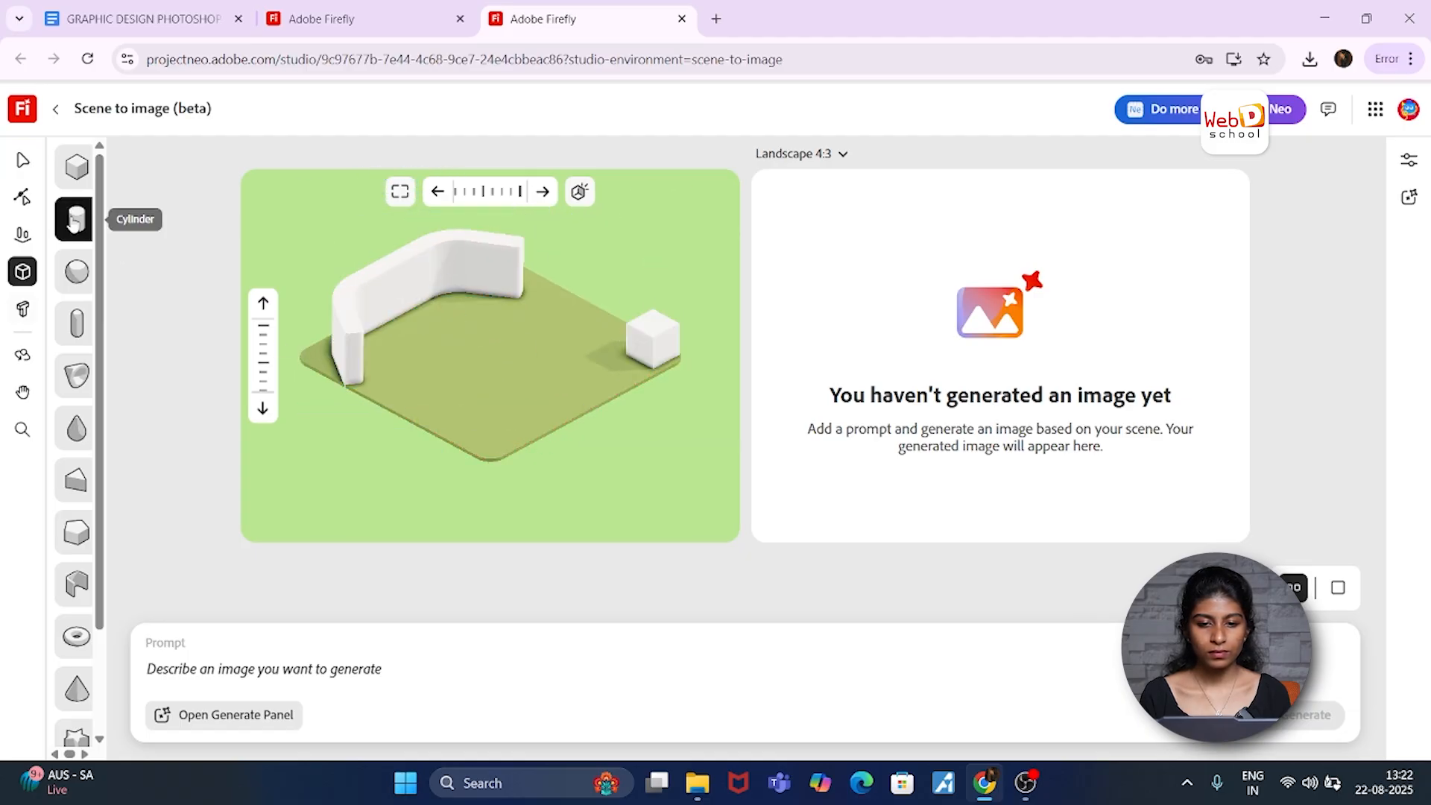
pyautogui.click(472, 392)
pyautogui.click(22, 158)
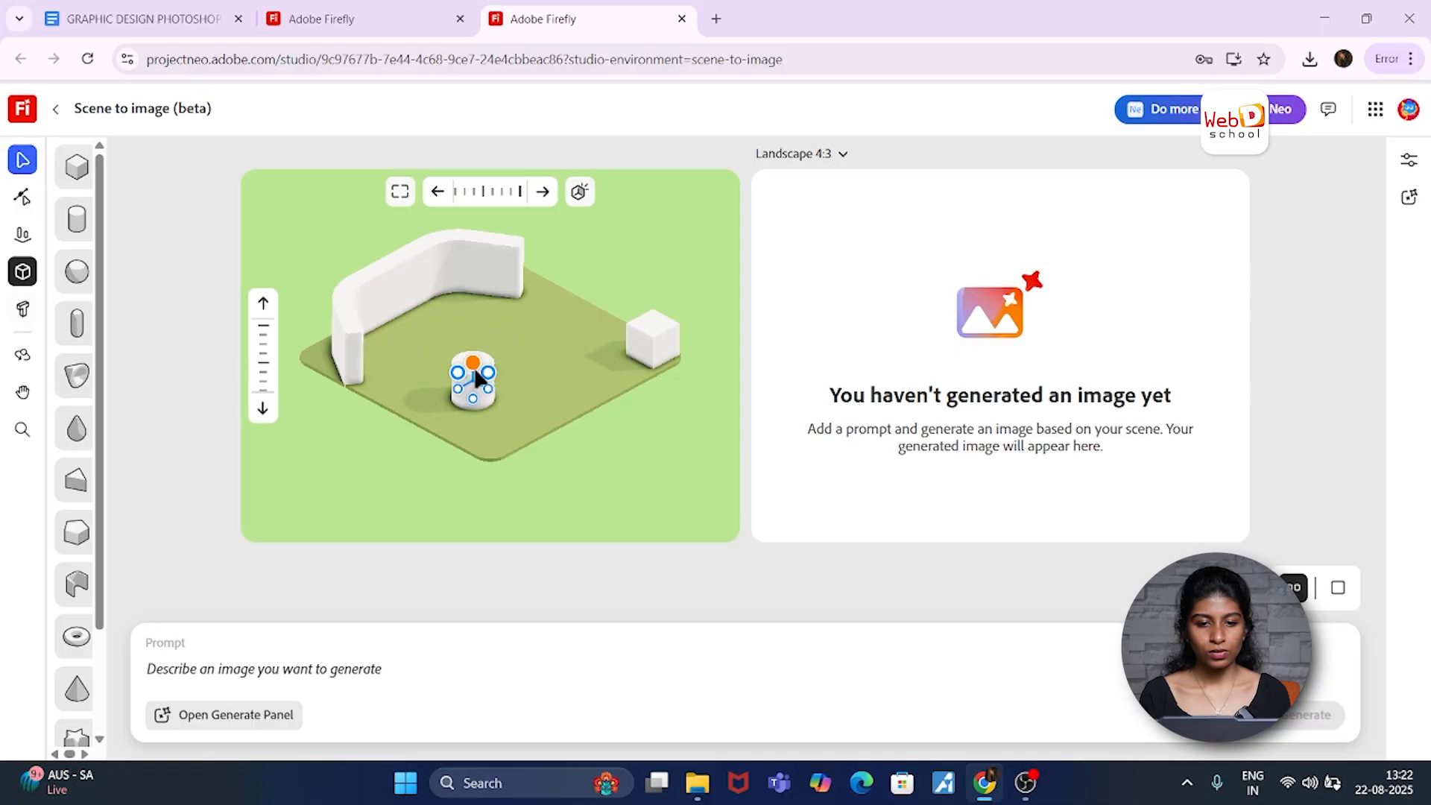
pyautogui.click(479, 384)
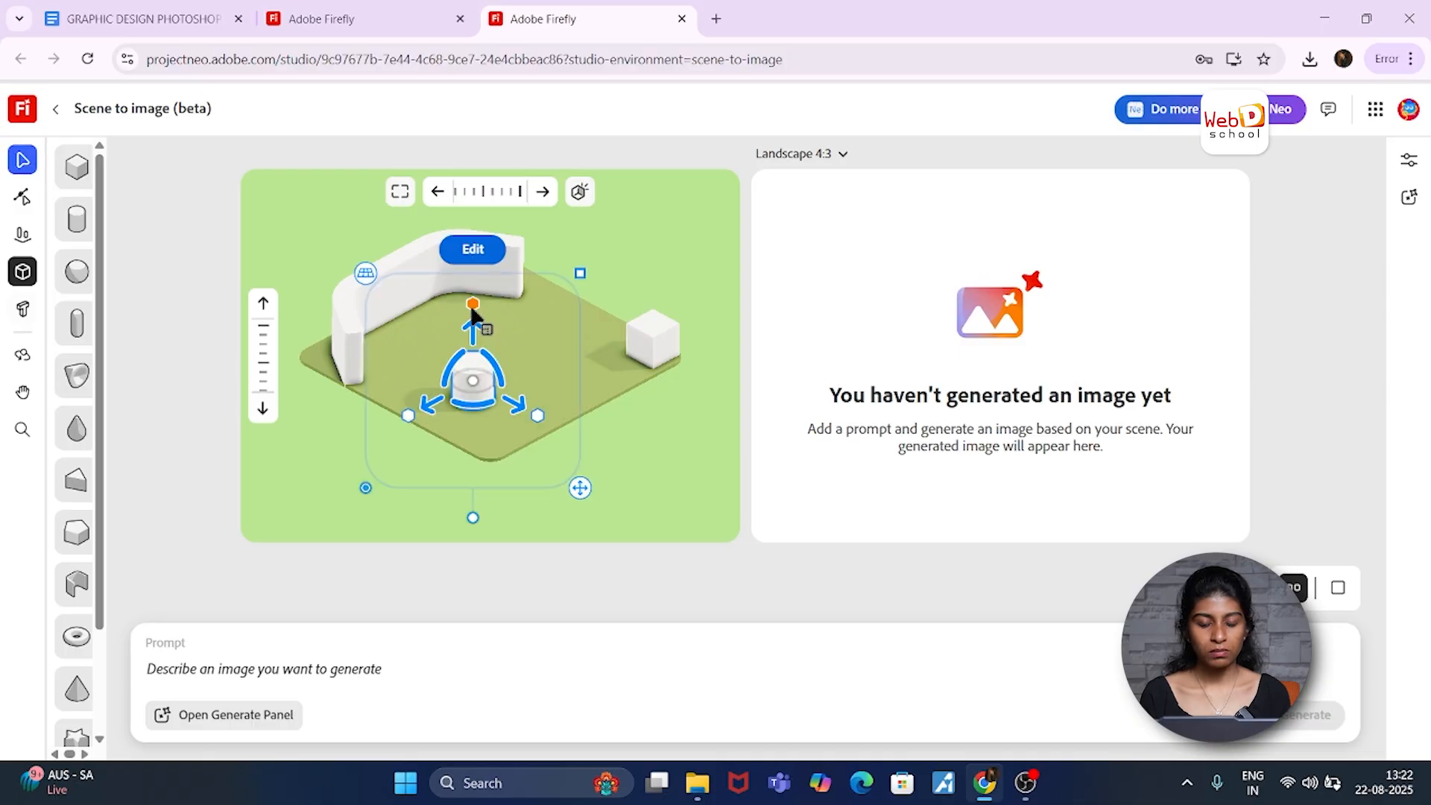
pyautogui.moveTo(473, 320); pyautogui.dragTo(477, 256)
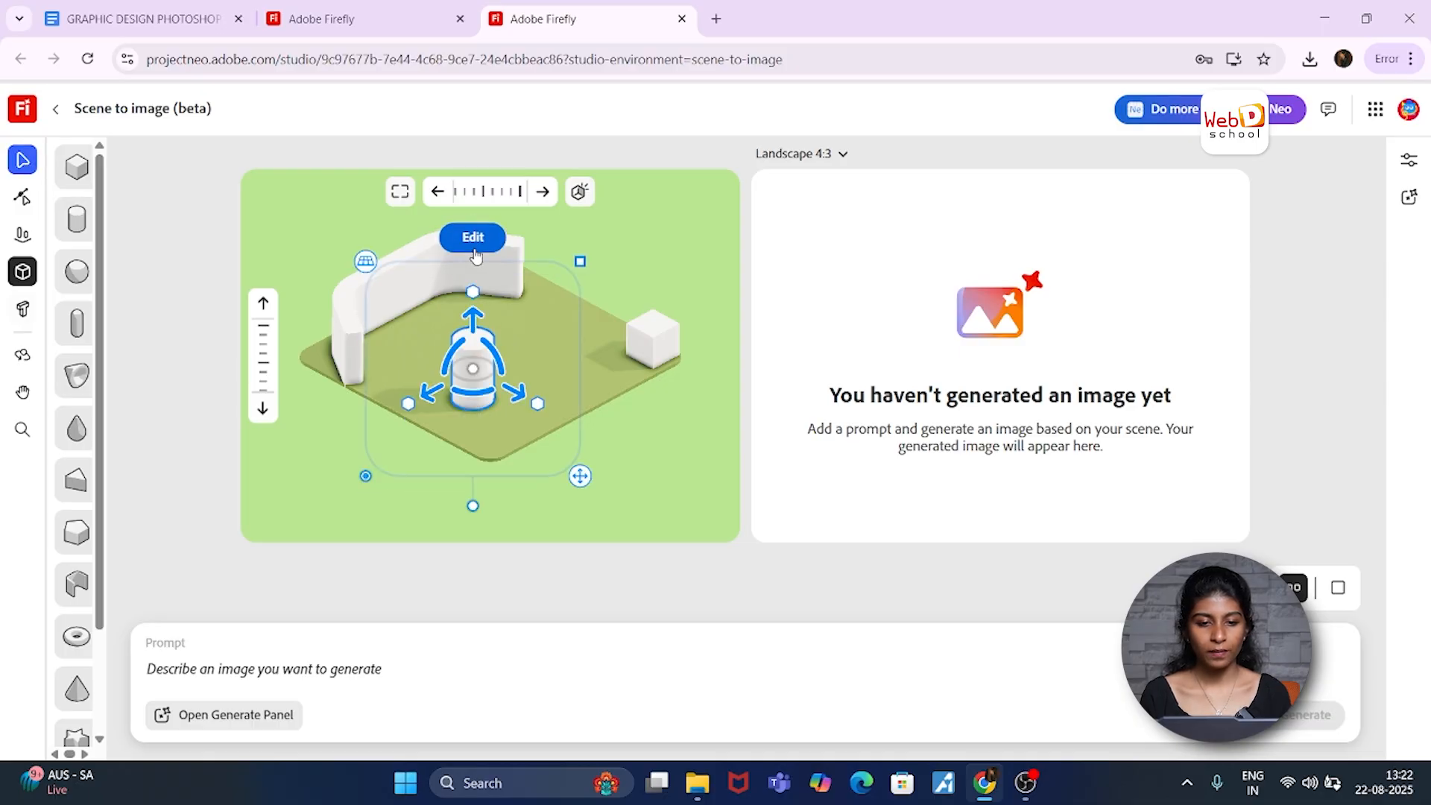
# Step: Move the cylinder to the ground plane's upper-right edge and place a large sphere on top of it as a tree
pyautogui.moveTo(474, 417); pyautogui.dragTo(604, 248)
pyautogui.click(671, 280)
pyautogui.scroll(1, 587, 234)
pyautogui.scroll(-1, 76, 223)
pyautogui.click(650, 345)
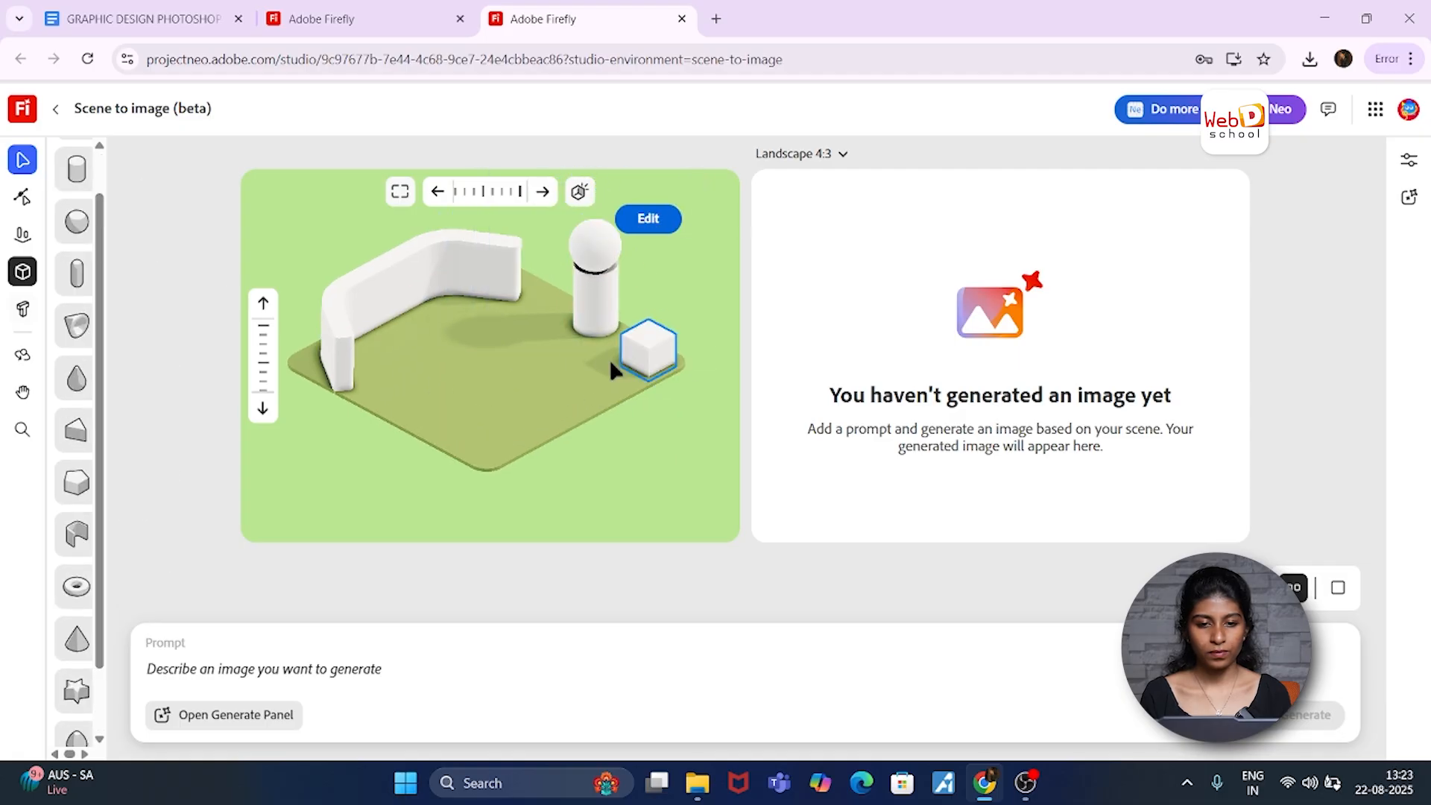
pyautogui.click(596, 240)
pyautogui.press('Delete')
# Step: Move the cube between the curved wall and the cylinder, and stand two tall Capsule posts along the lower-left edge
pyautogui.moveTo(614, 370); pyautogui.dragTo(425, 357)
pyautogui.click(77, 221)
pyautogui.click(76, 273)
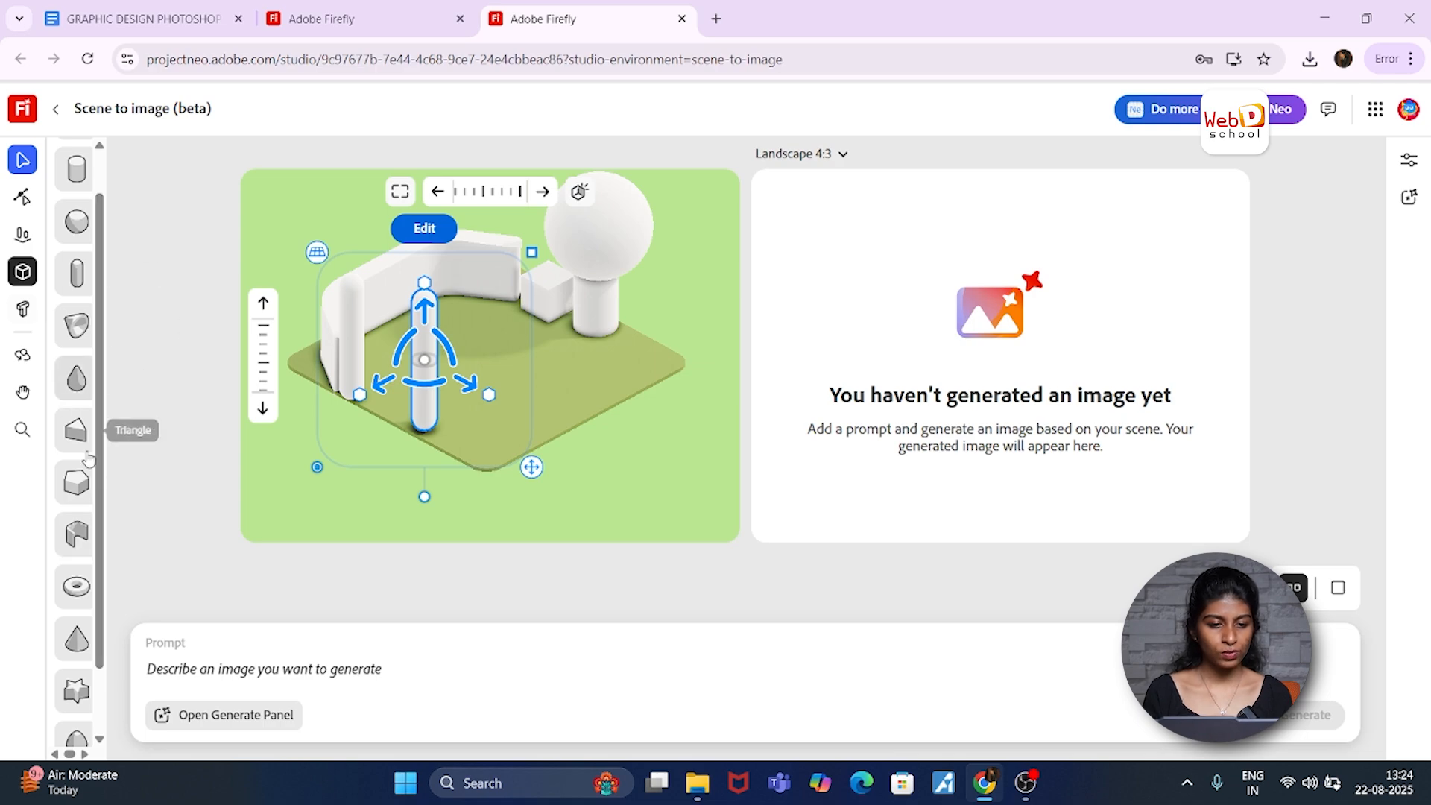
# Step: Add a second Shoe horn shape at the ground plane's front corner and stretch it into a long, low curved wall
pyautogui.scroll(-1, 84, 507)
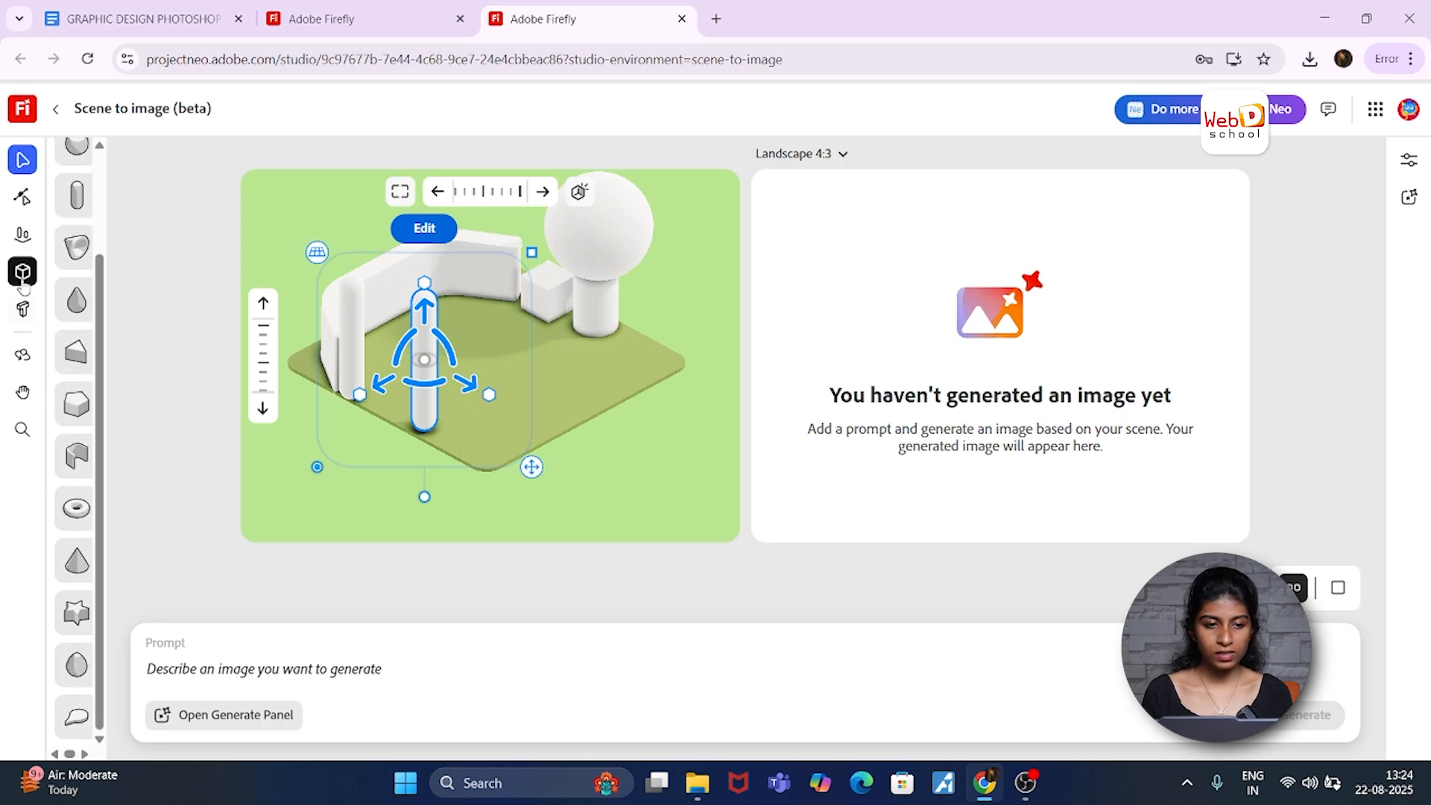
pyautogui.scroll(2, 77, 304)
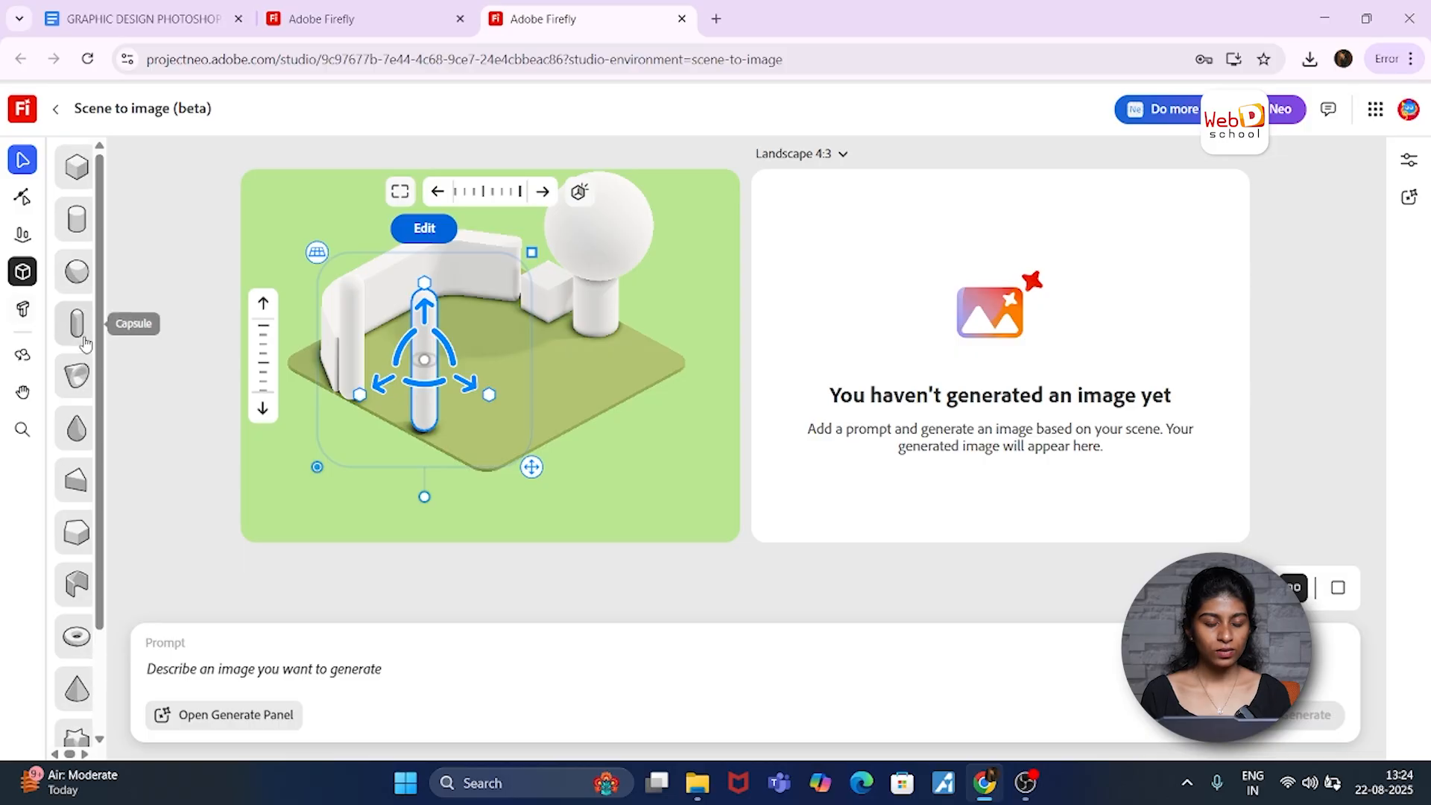
pyautogui.click(76, 583)
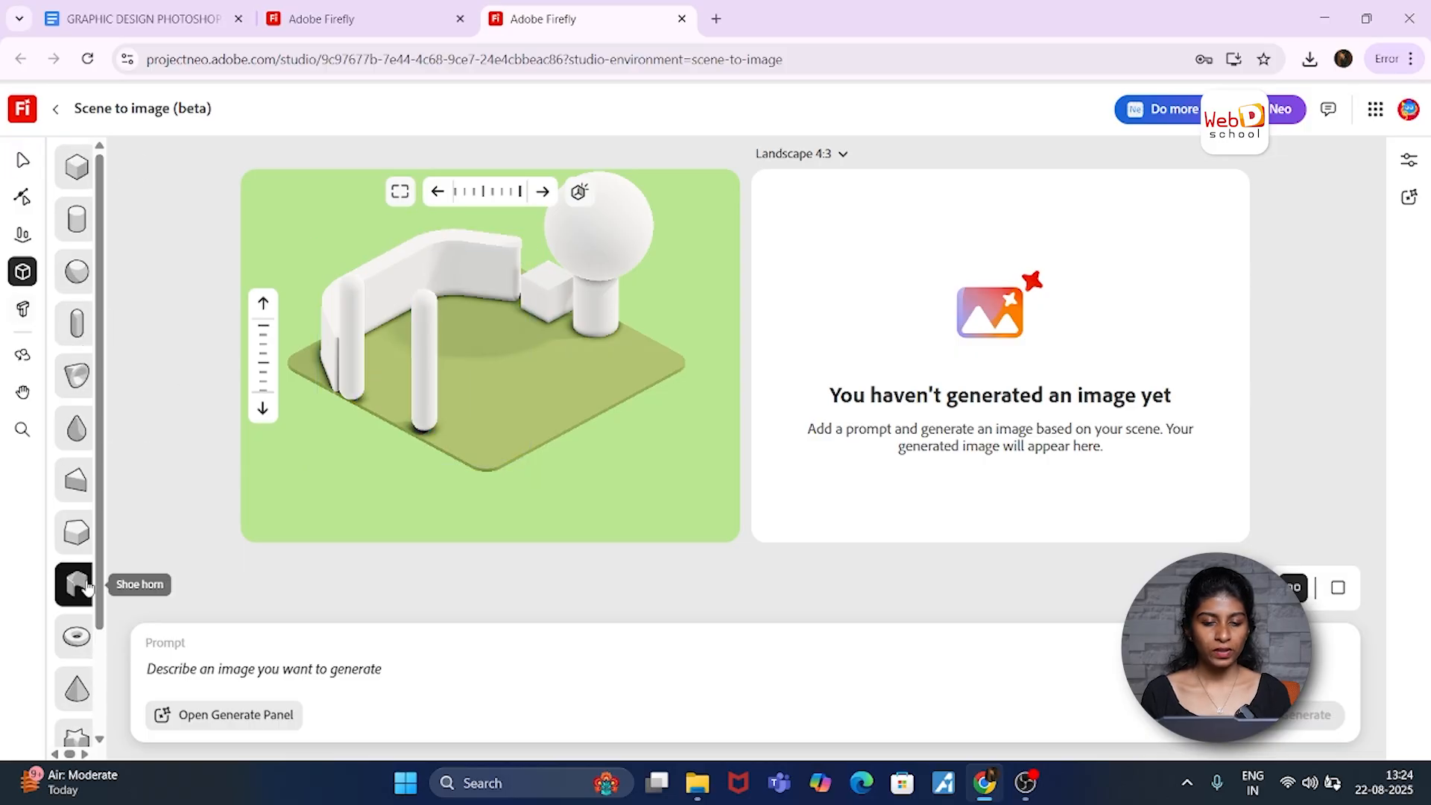
pyautogui.click(499, 444)
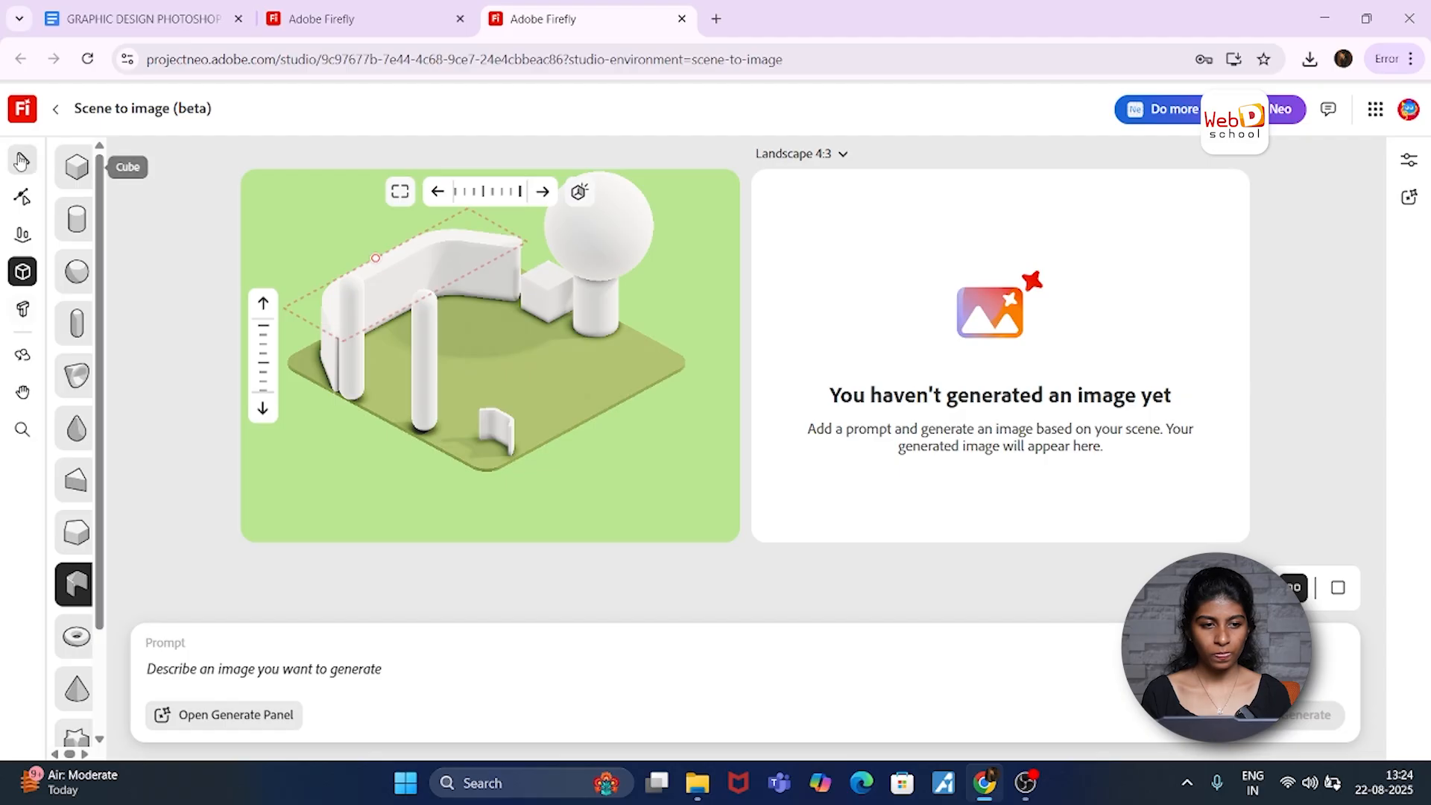
pyautogui.click(20, 159)
pyautogui.click(504, 431)
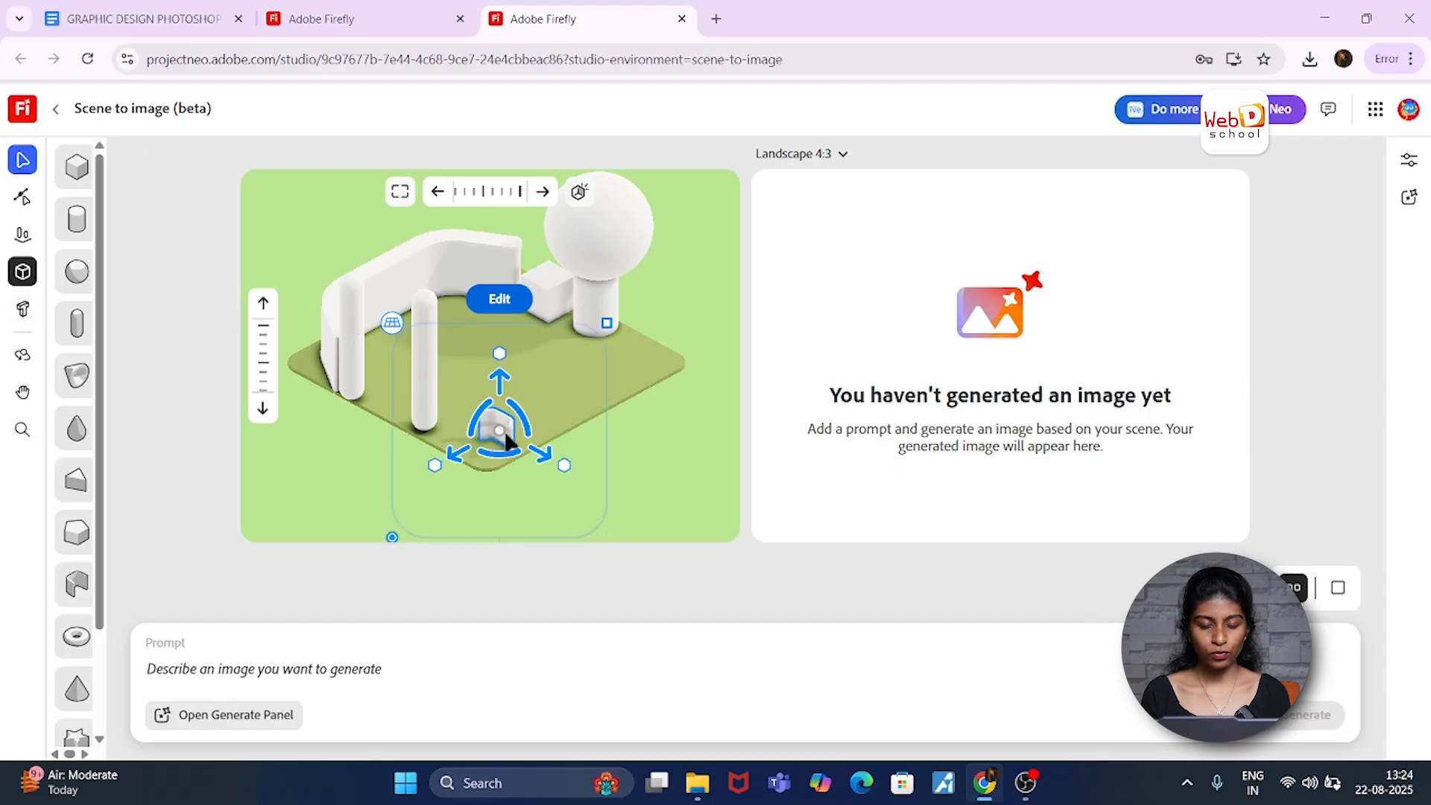
pyautogui.moveTo(499, 352)
pyautogui.mouseDown()
pyautogui.moveTo(516, 311)
pyautogui.moveTo(517, 374)
pyautogui.moveTo(513, 359)
pyautogui.mouseUp()
pyautogui.moveTo(511, 446); pyautogui.dragTo(518, 460)
pyautogui.moveTo(587, 438); pyautogui.dragTo(525, 344)
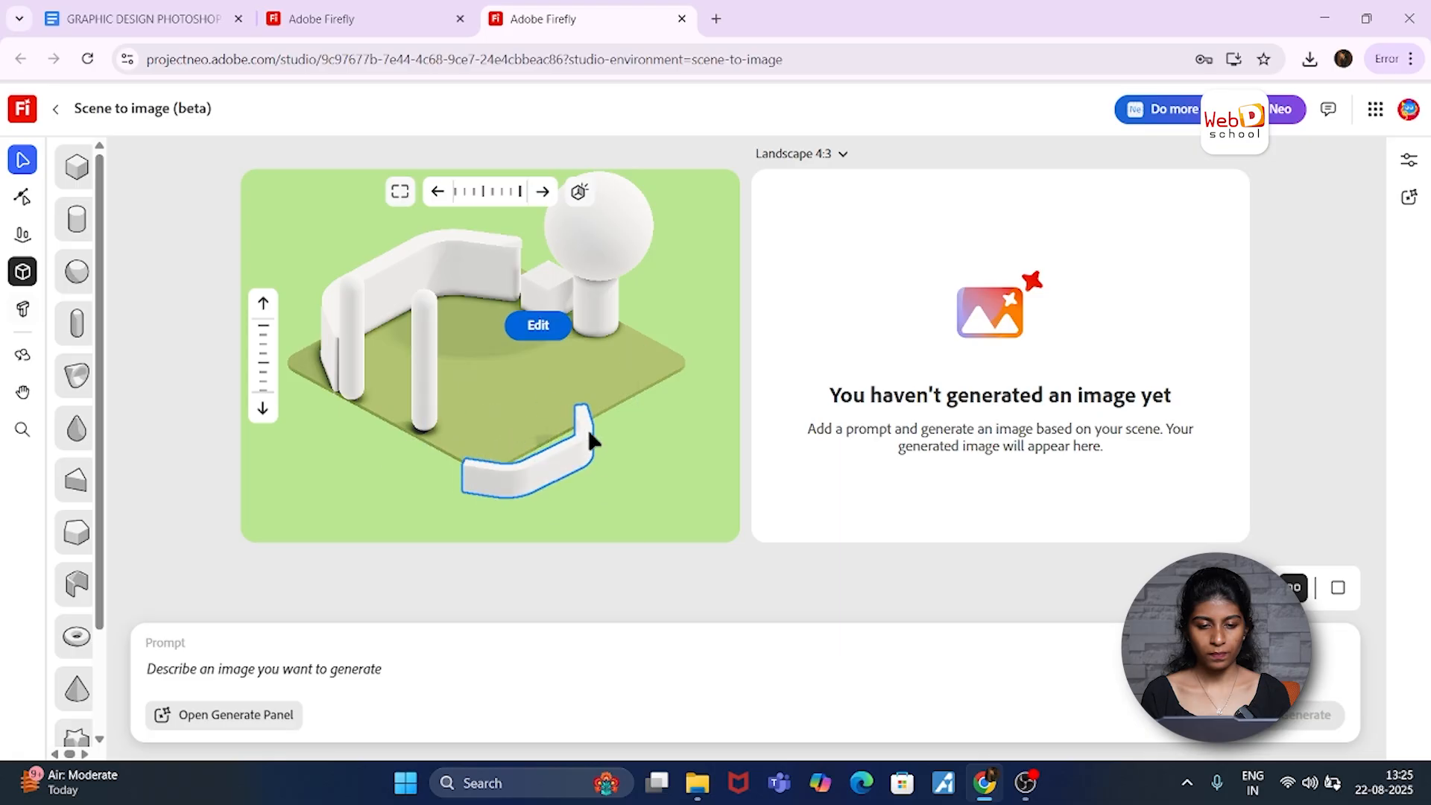
# Step: Make the front curved wall taller and longer, and position it along the ground plane's lower-right edge
pyautogui.moveTo(479, 298); pyautogui.dragTo(480, 188)
pyautogui.moveTo(501, 365); pyautogui.dragTo(667, 407)
pyautogui.moveTo(634, 406); pyautogui.dragTo(512, 373)
pyautogui.moveTo(498, 422); pyautogui.dragTo(631, 366)
pyautogui.moveTo(623, 355); pyautogui.dragTo(677, 476)
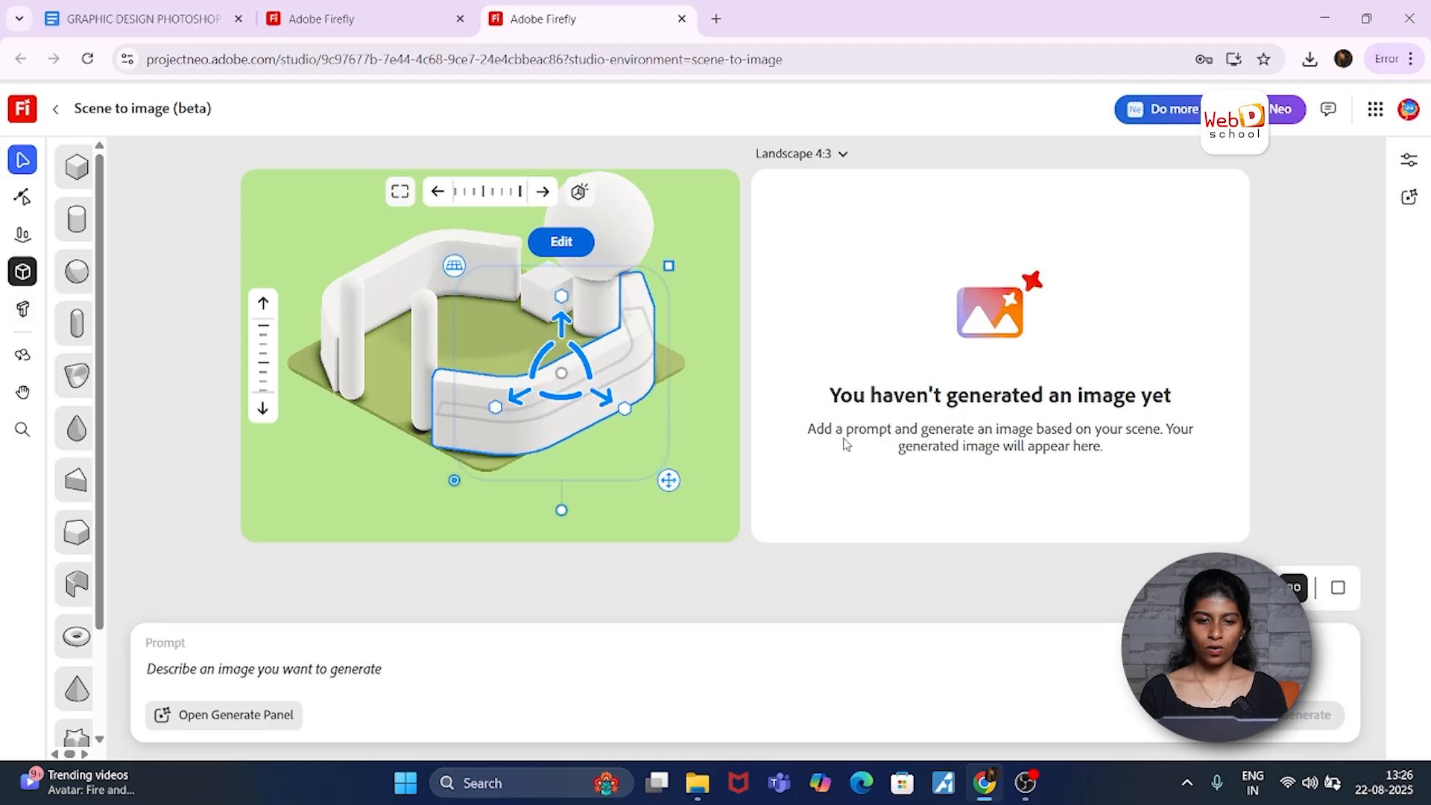
pyautogui.click(574, 540)
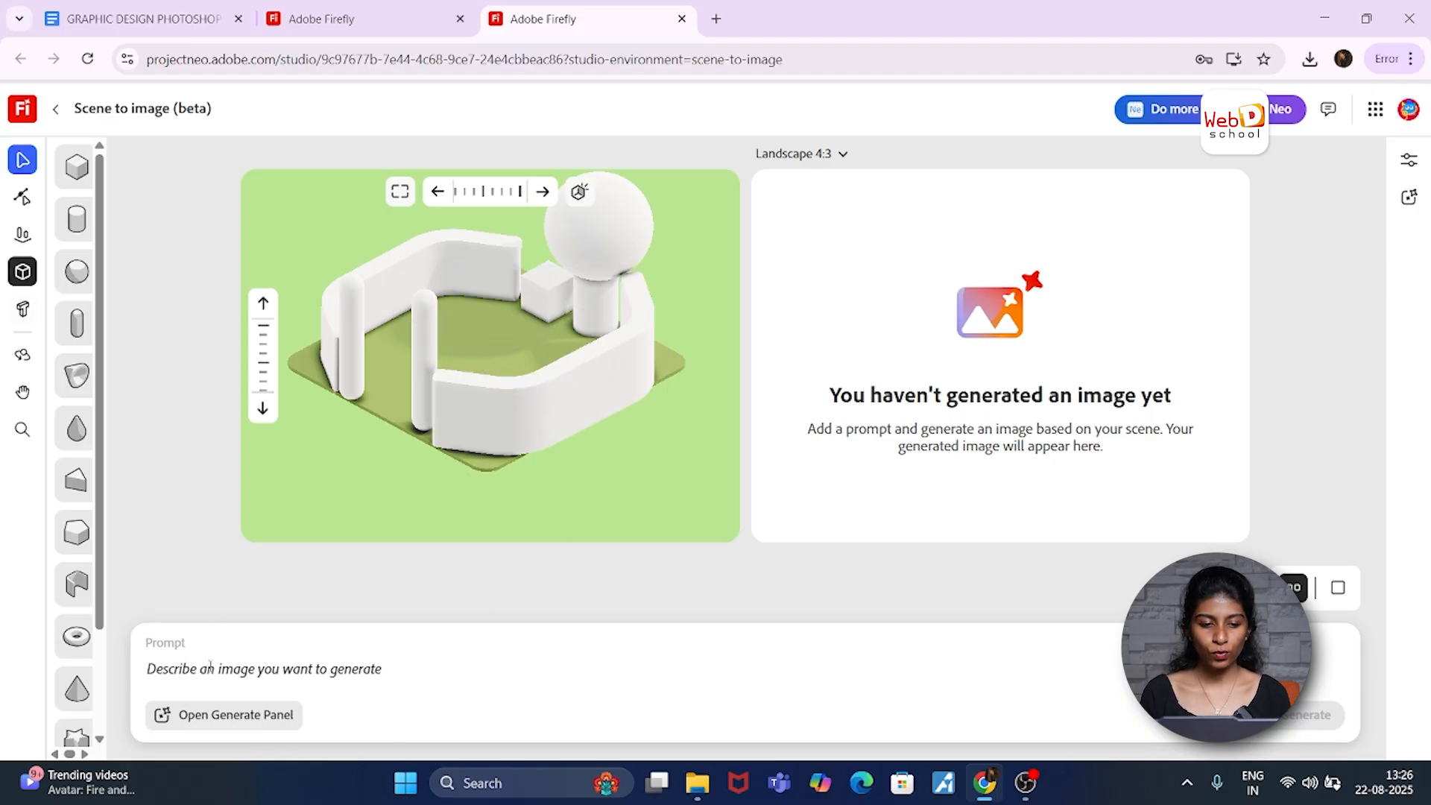
# Step: Generate the scene with the prompt "A peaceful park scene with green trees, a walking path, and a bench under the sunlight" and accept the AI guidelines
pyautogui.click(208, 21)
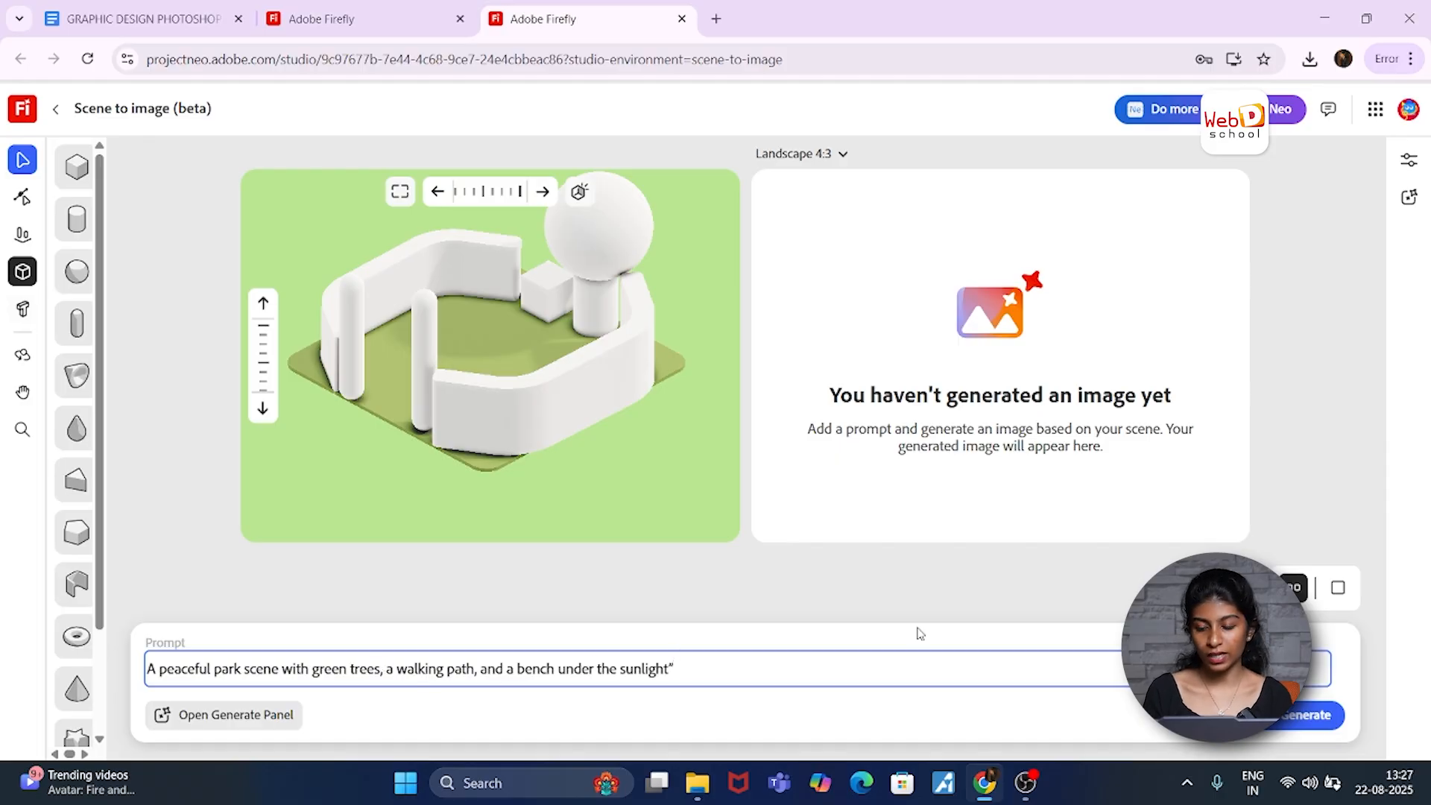
pyautogui.click(1294, 726)
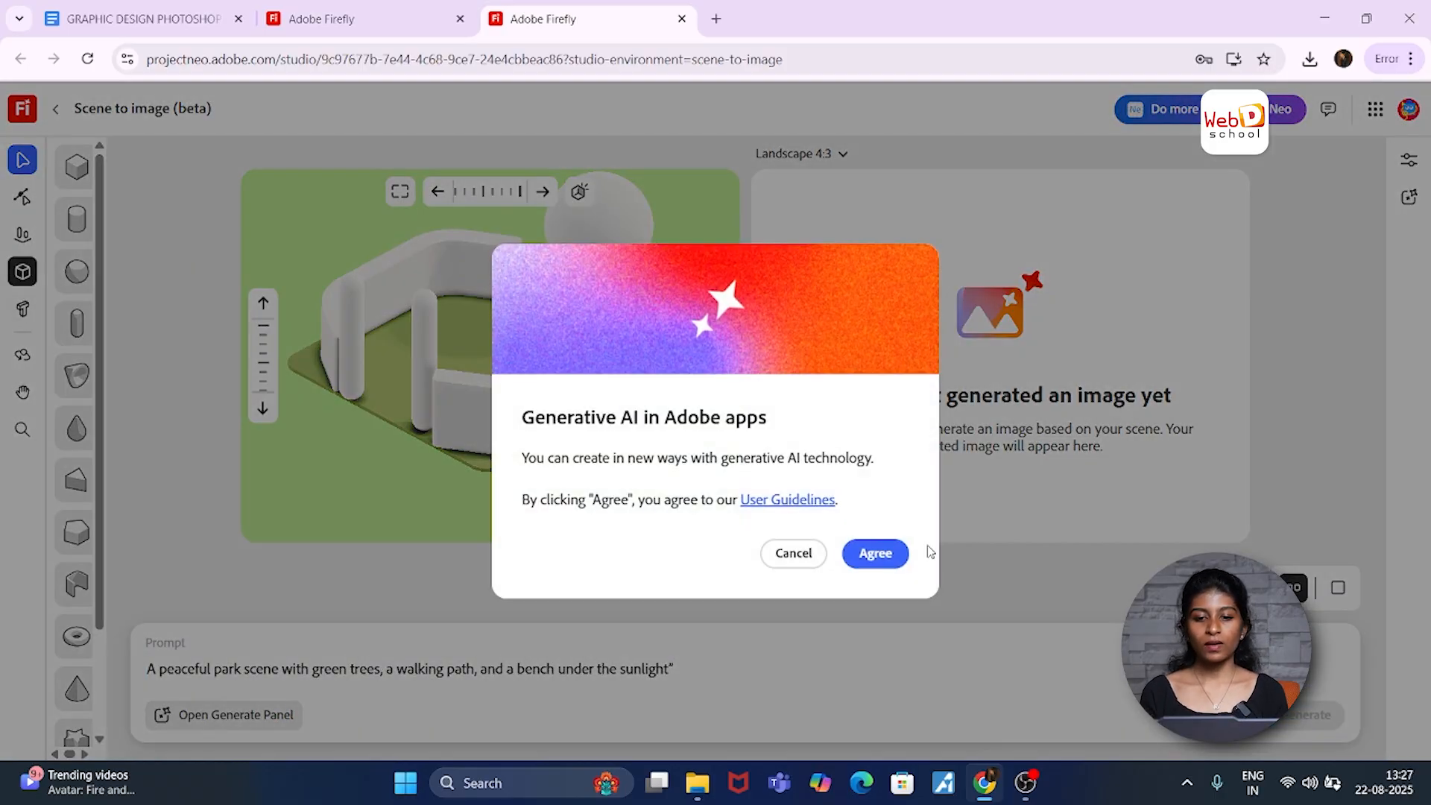
pyautogui.click(872, 553)
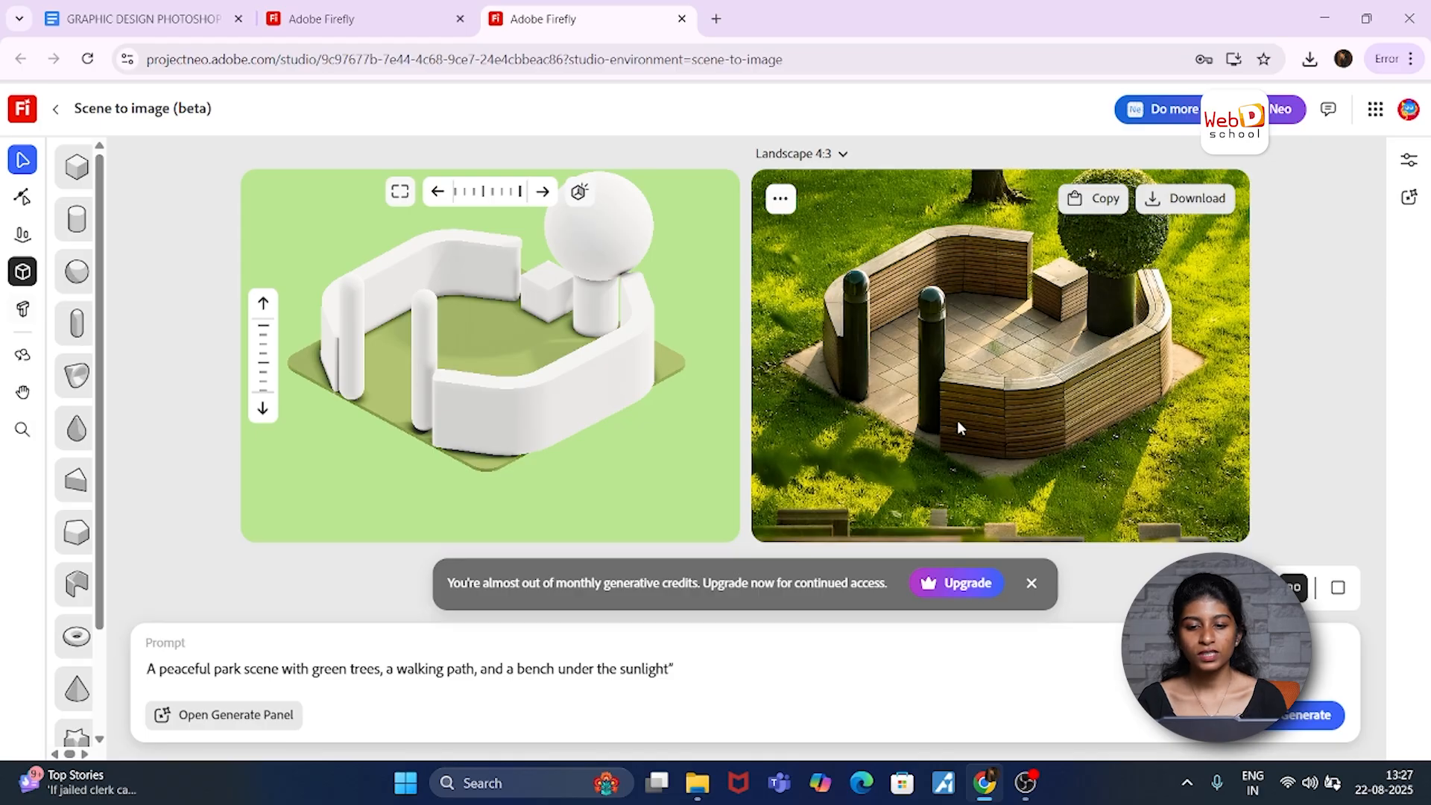
# Step: Dismiss the credits notice, compare the generated park image variations, and display the third one
pyautogui.click(1031, 584)
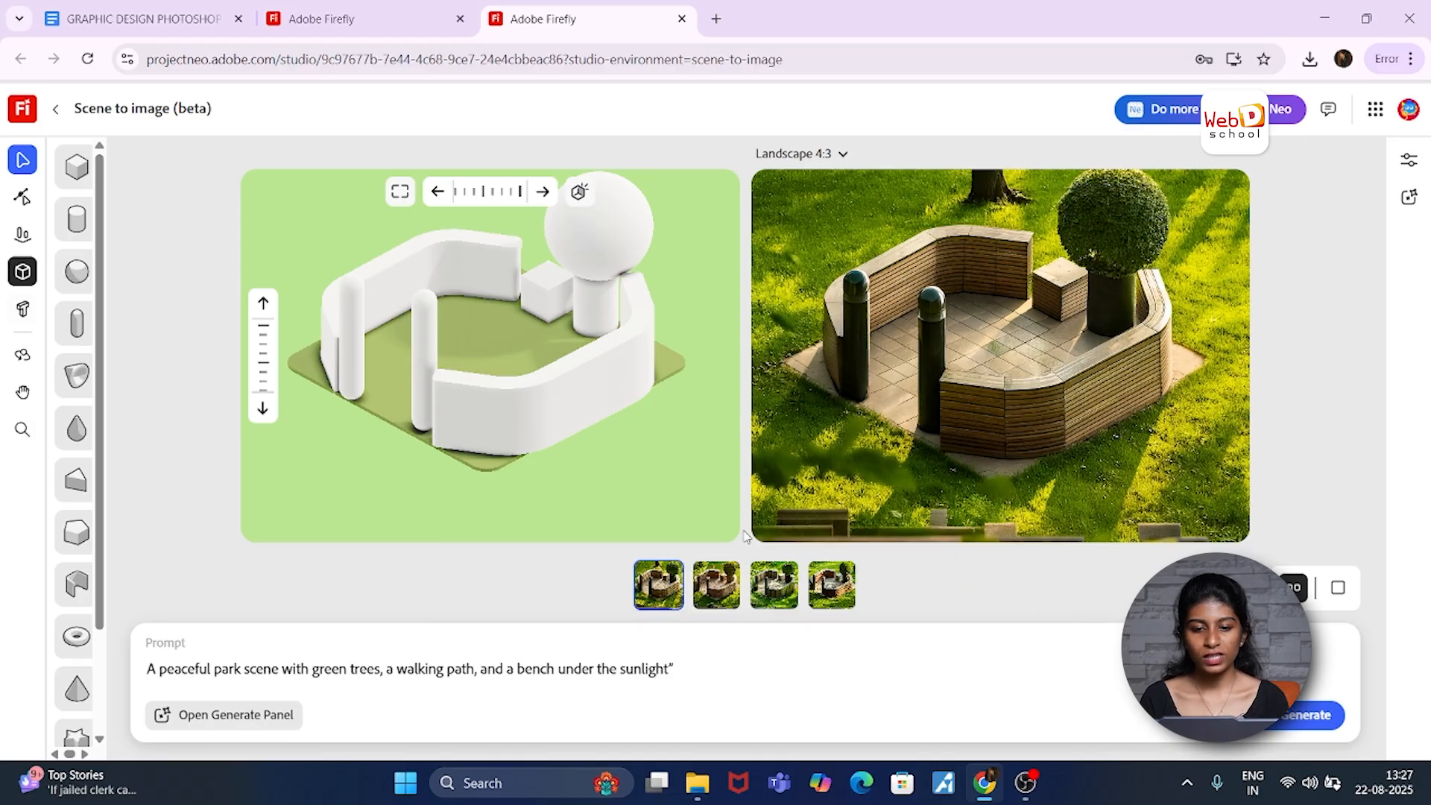
pyautogui.click(722, 586)
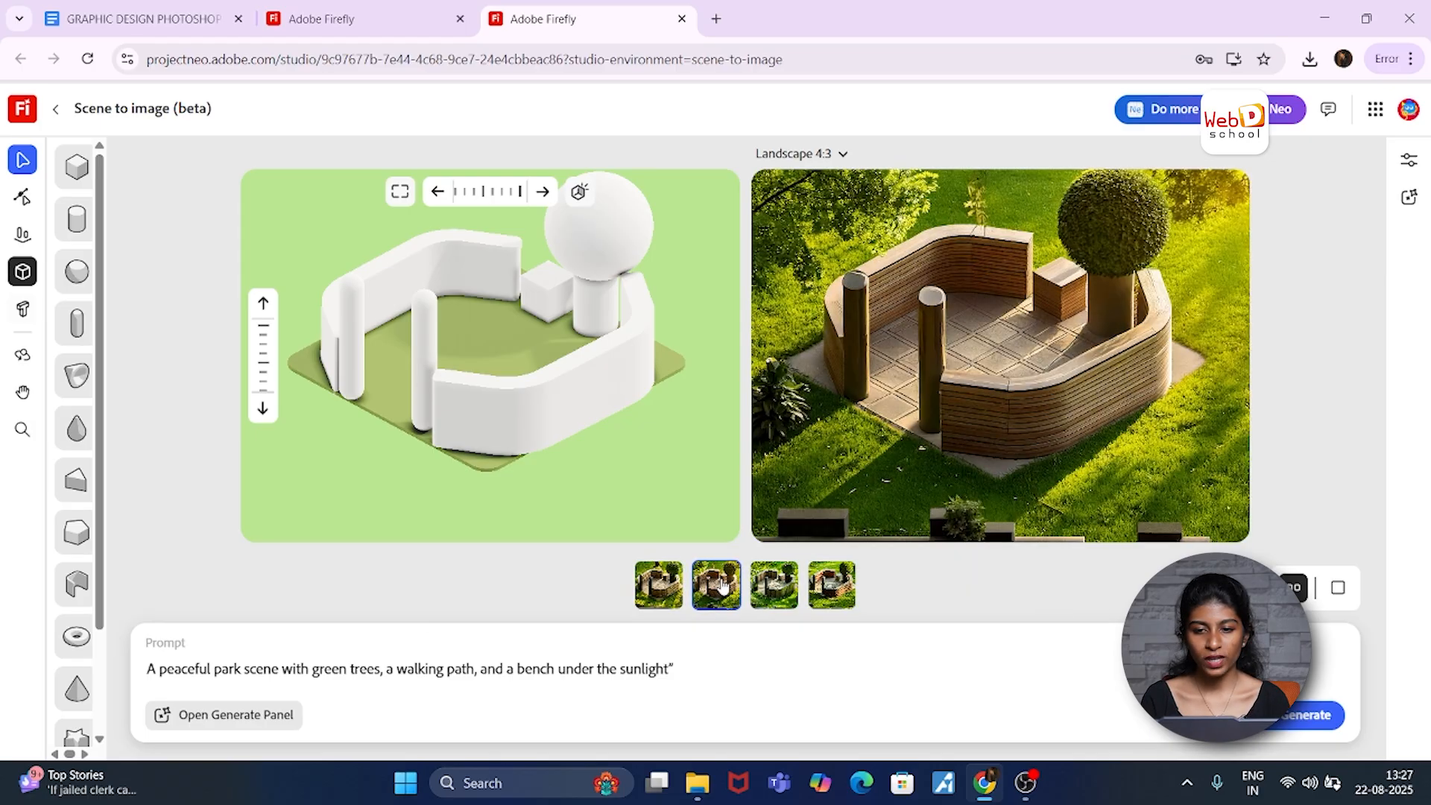
pyautogui.click(771, 589)
pyautogui.click(830, 589)
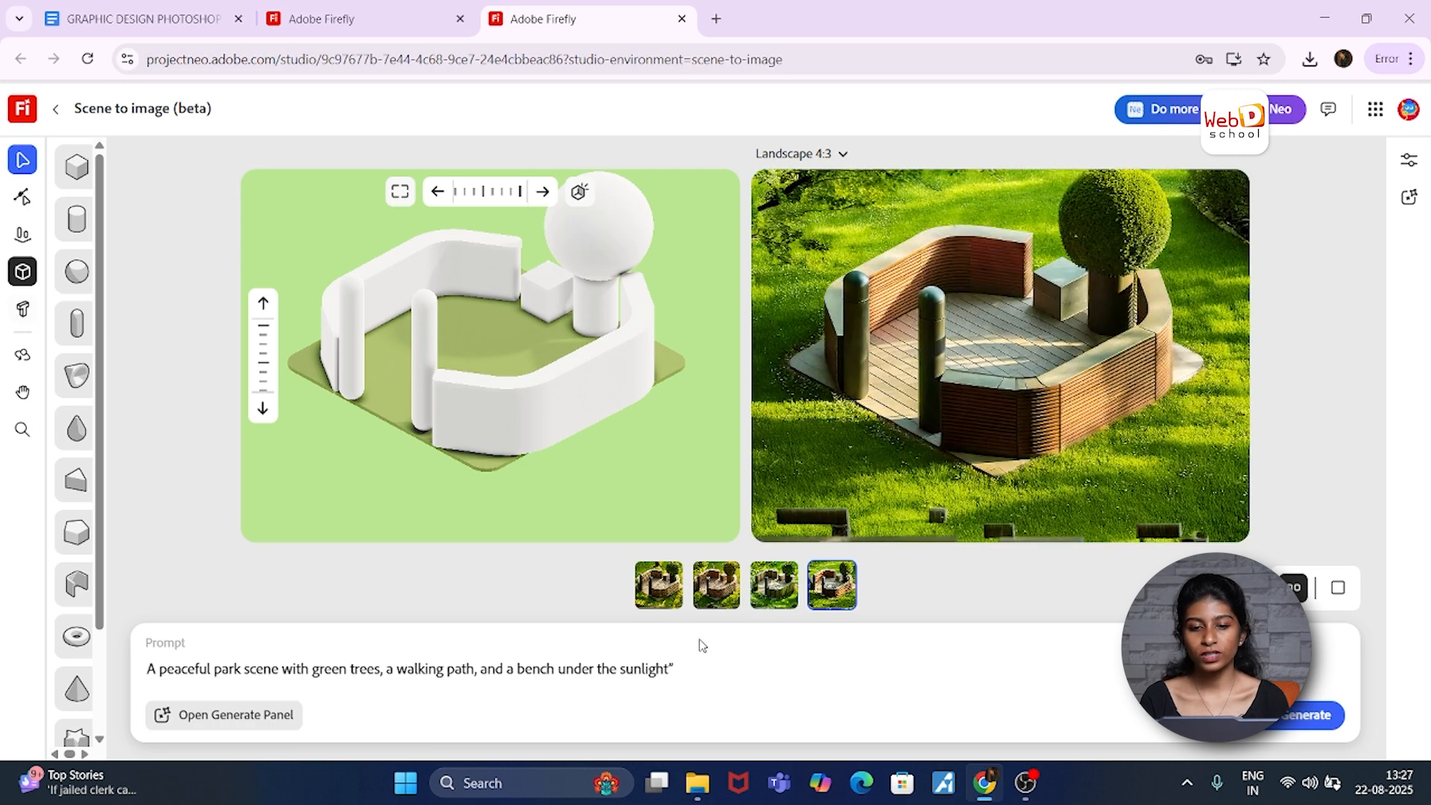
pyautogui.click(759, 592)
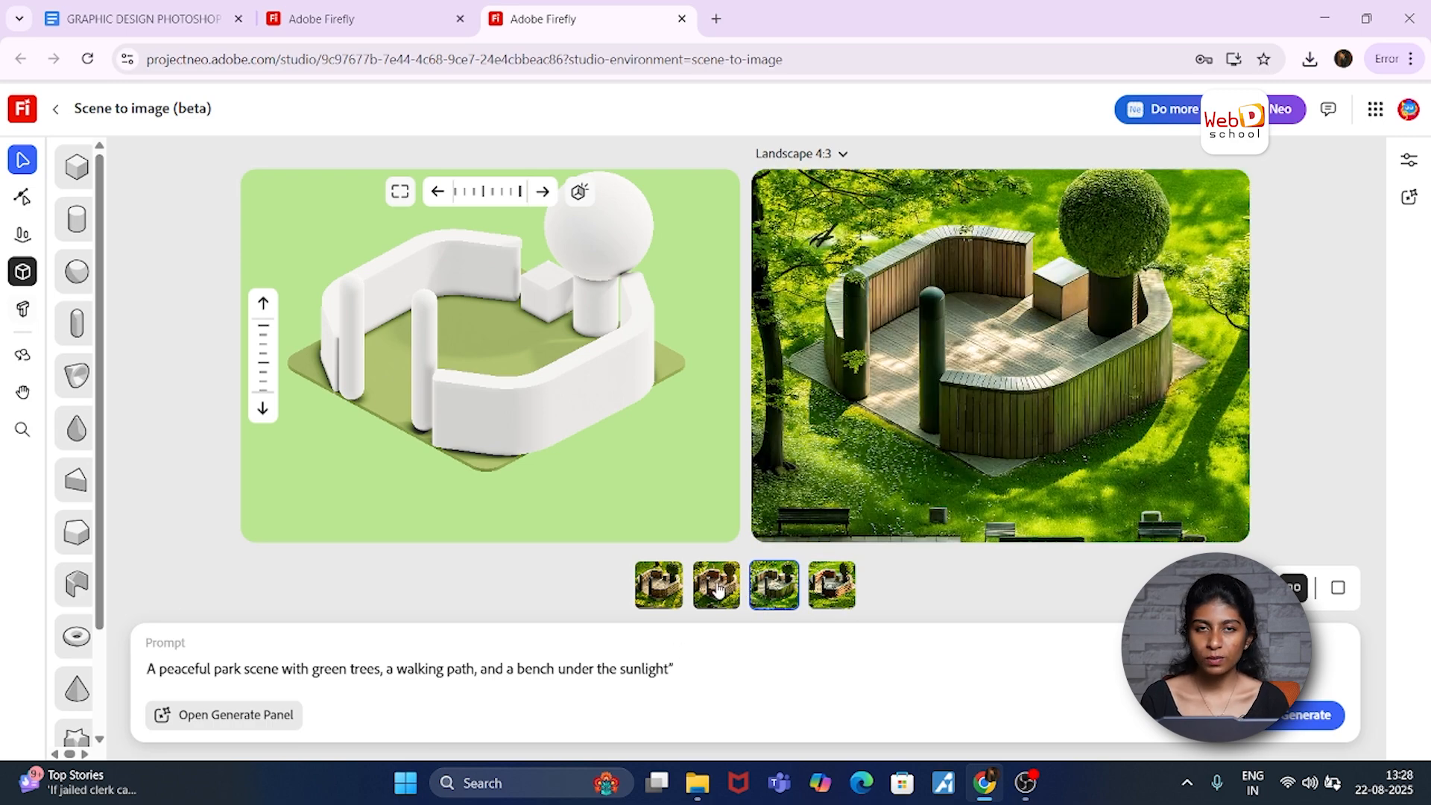
# Step: Return to Firefly's image tools overview and open Generative expand
pyautogui.click(335, 19)
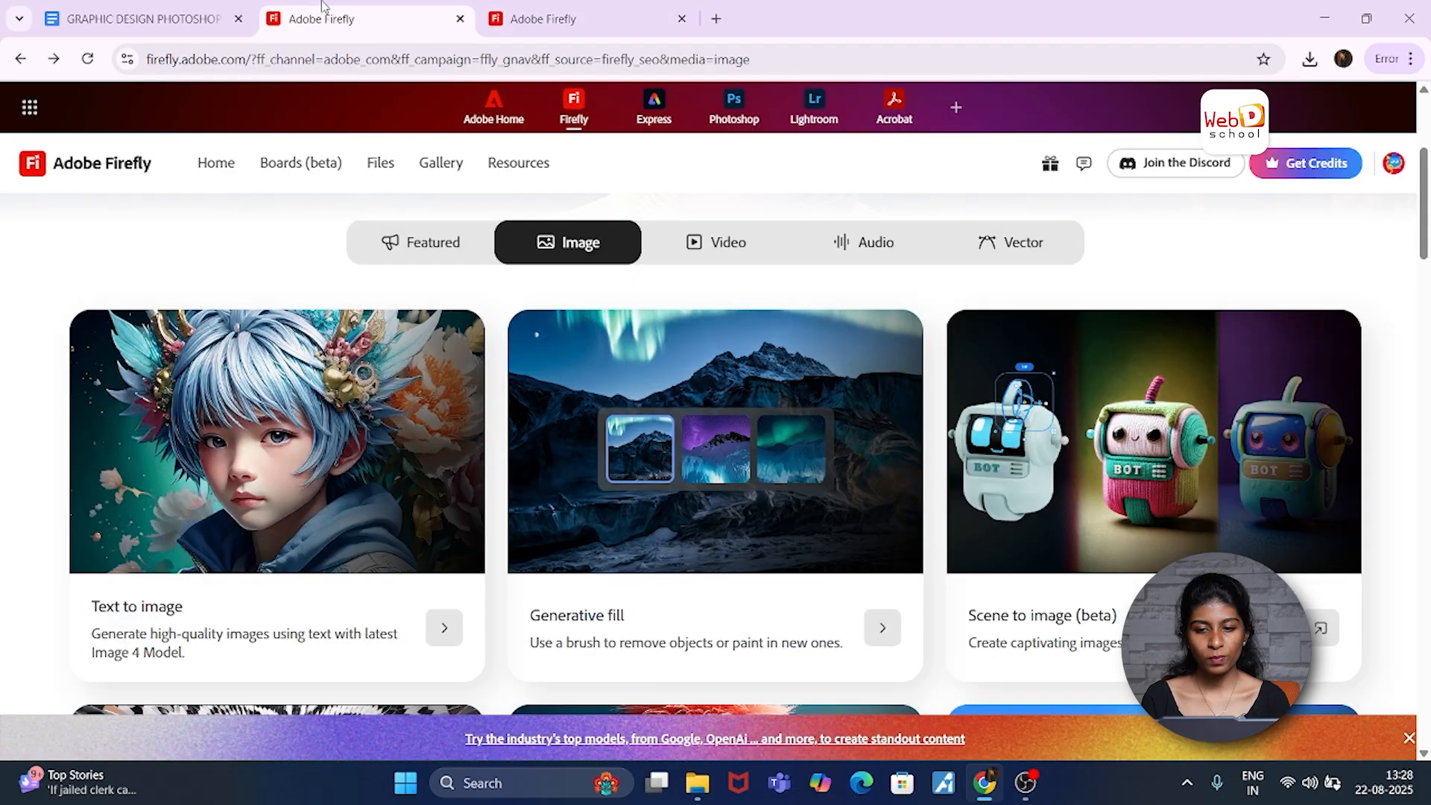
pyautogui.scroll(-3, 744, 619)
pyautogui.scroll(-2, 395, 566)
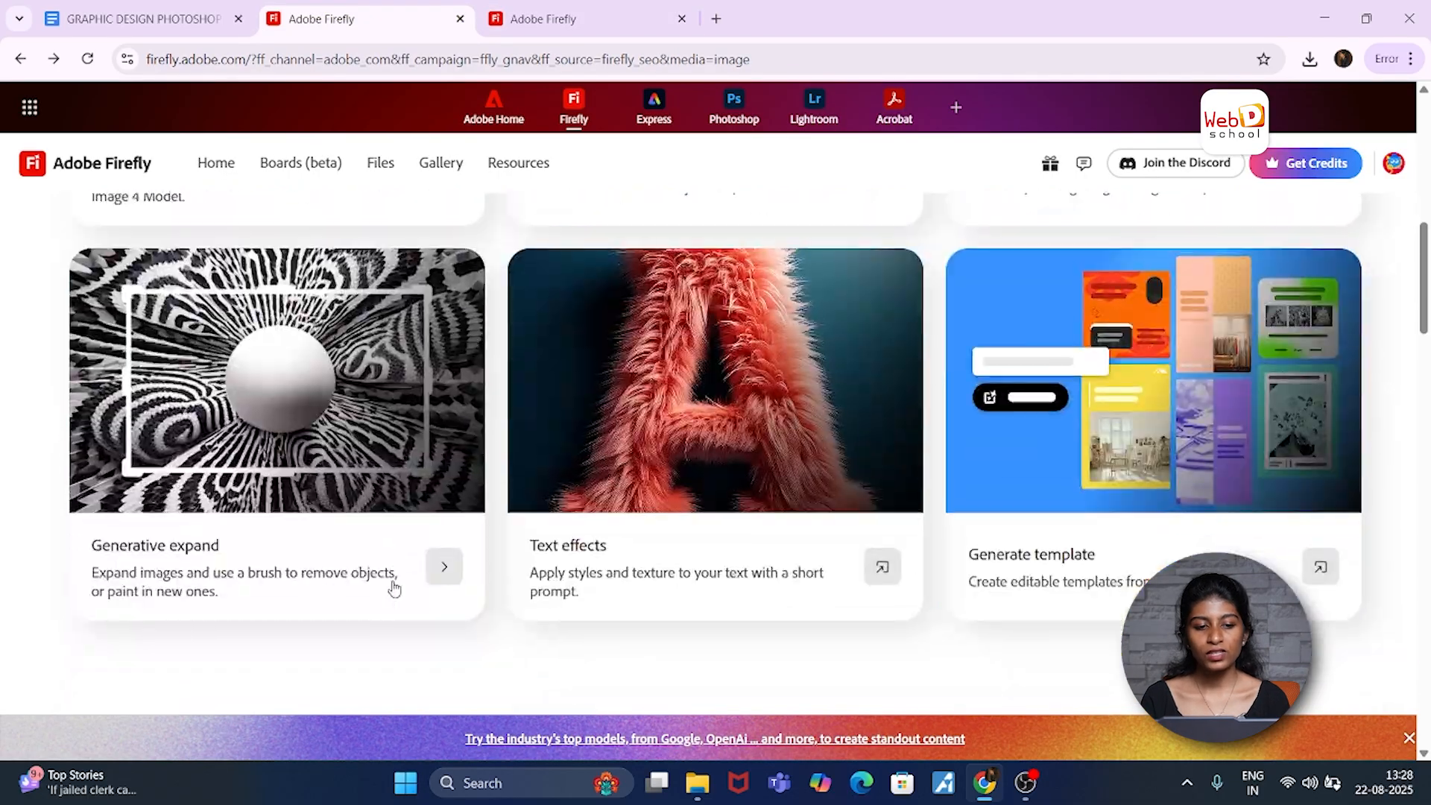
pyautogui.scroll(2, 430, 456)
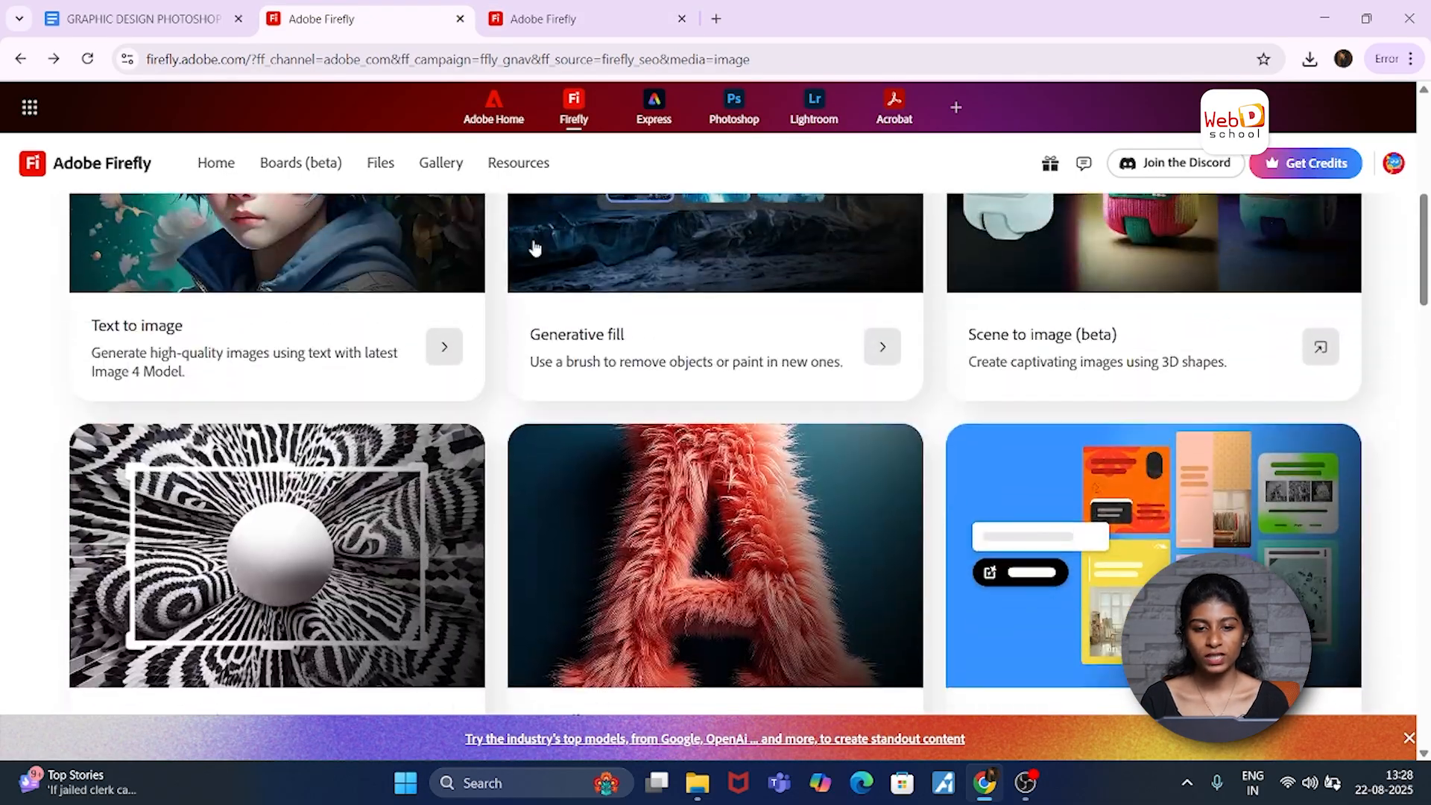
pyautogui.scroll(-2, 496, 458)
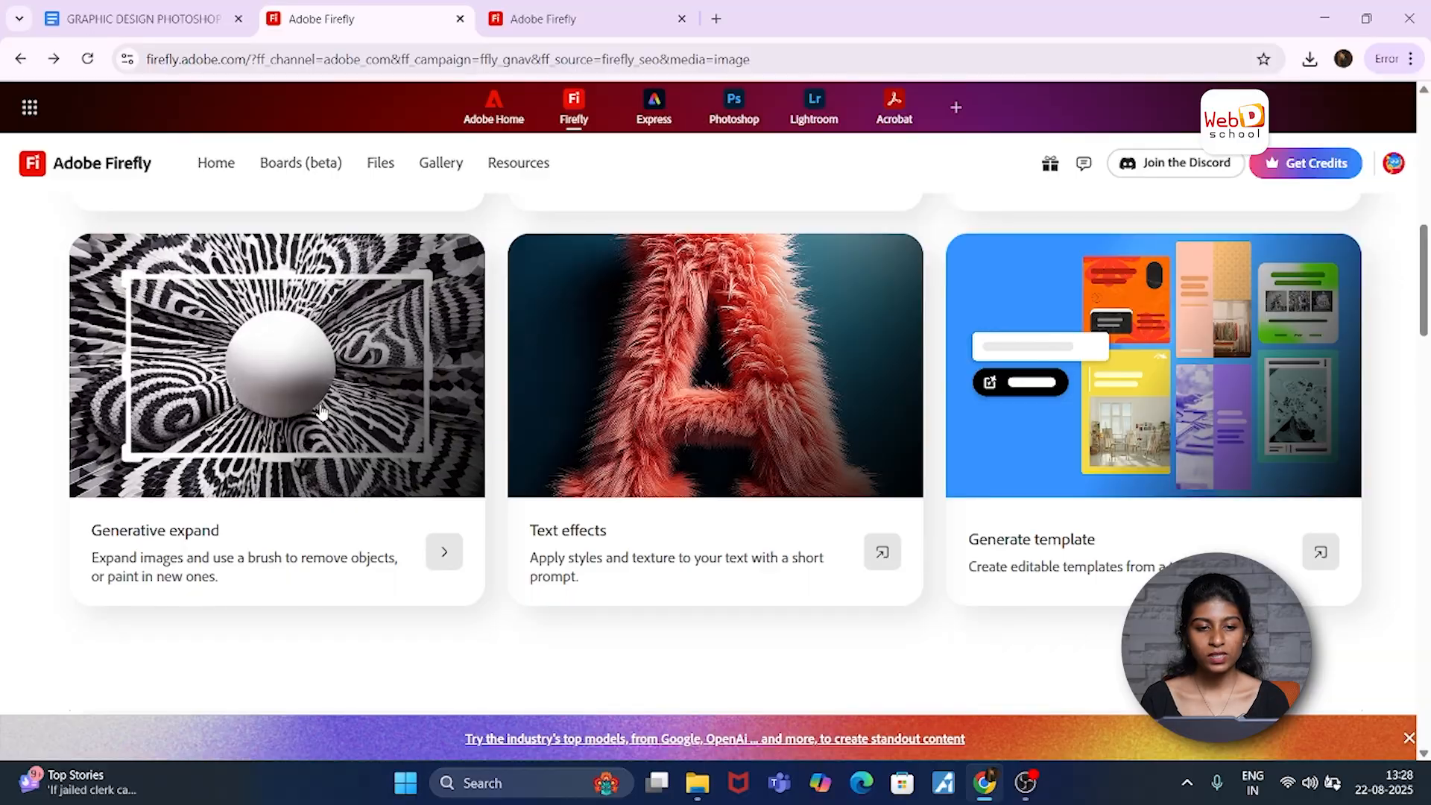
pyautogui.click(208, 350)
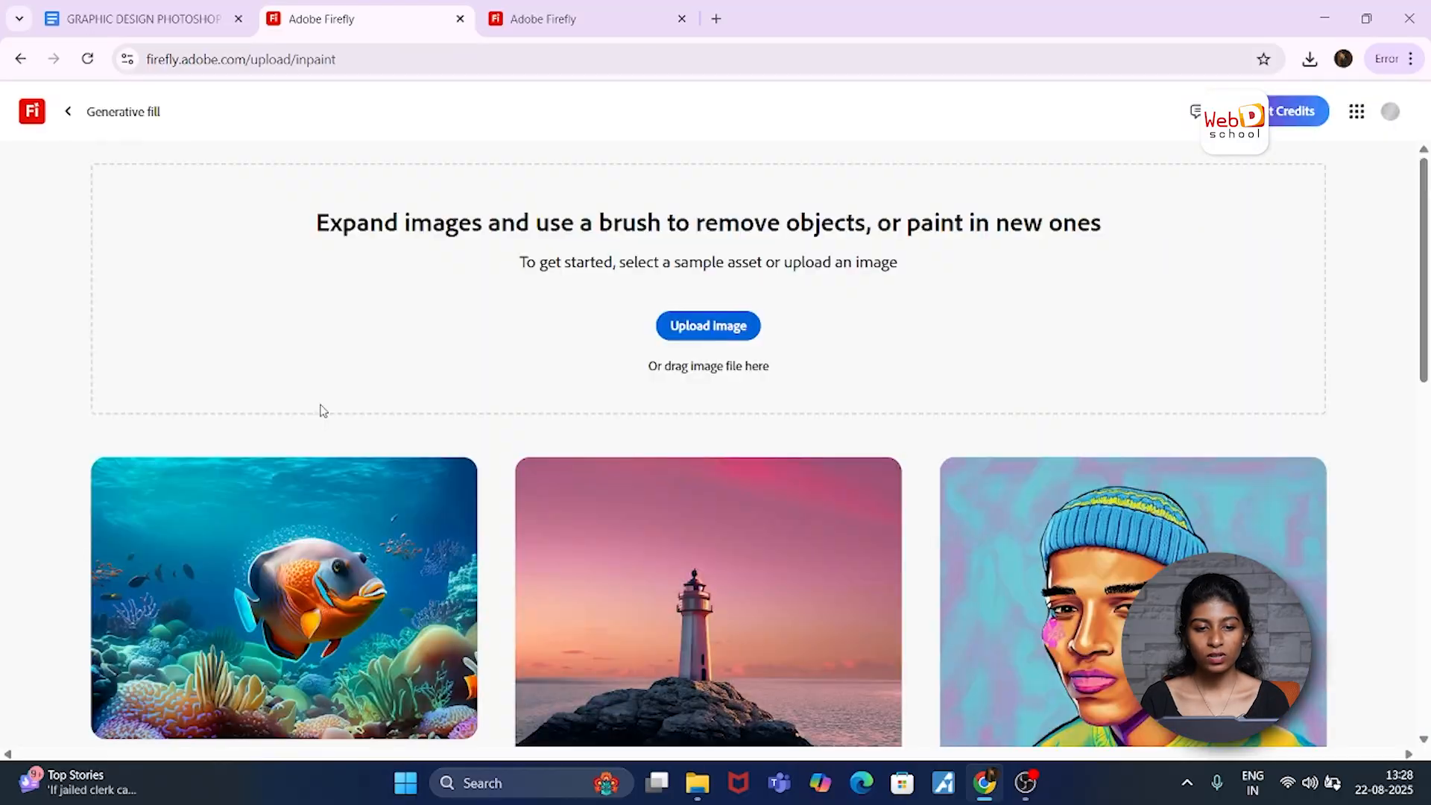
# Step: Upload the dark coffee shop image from the Downloads folder and switch to the Expand tool
pyautogui.click(708, 325)
pyautogui.click(492, 216)
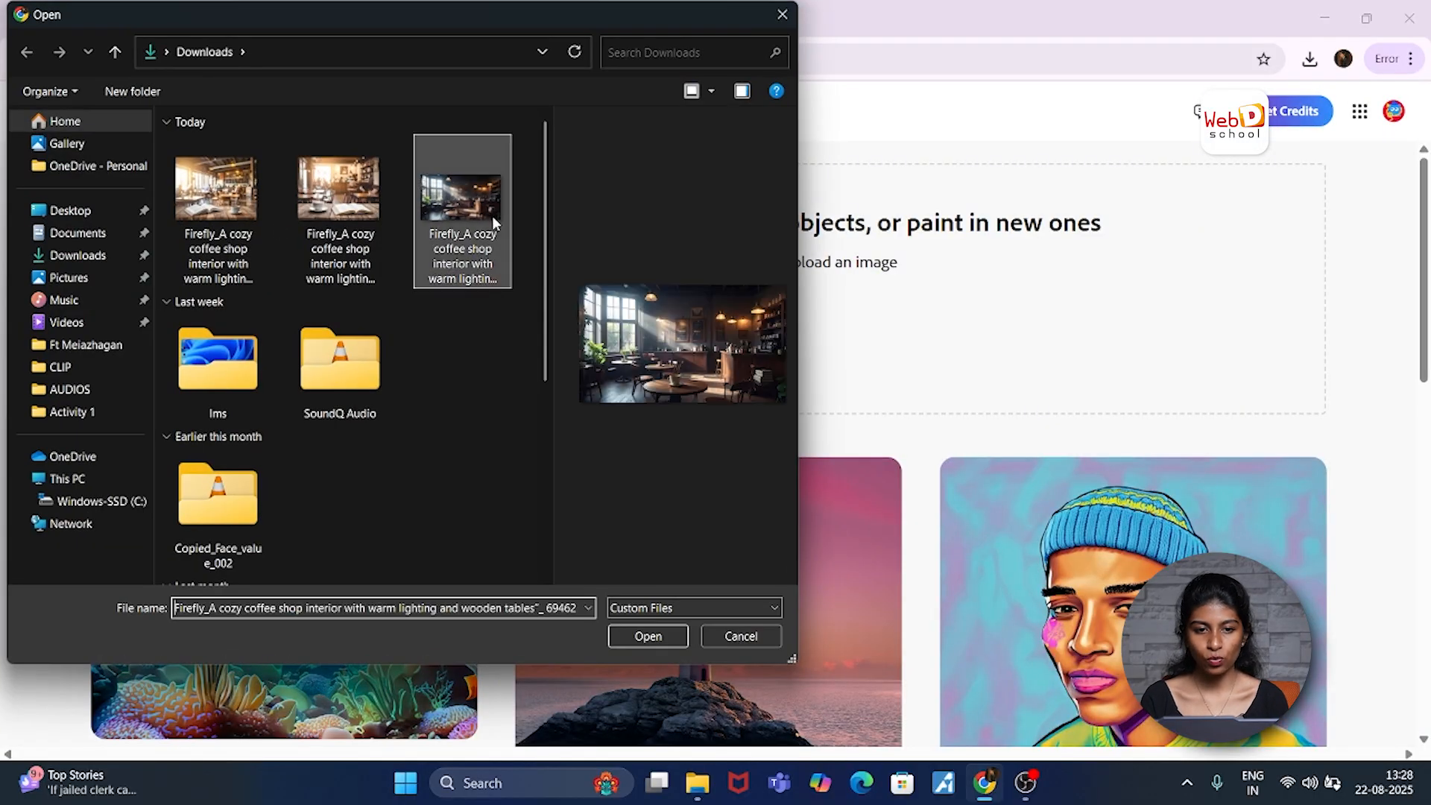
pyautogui.click(647, 636)
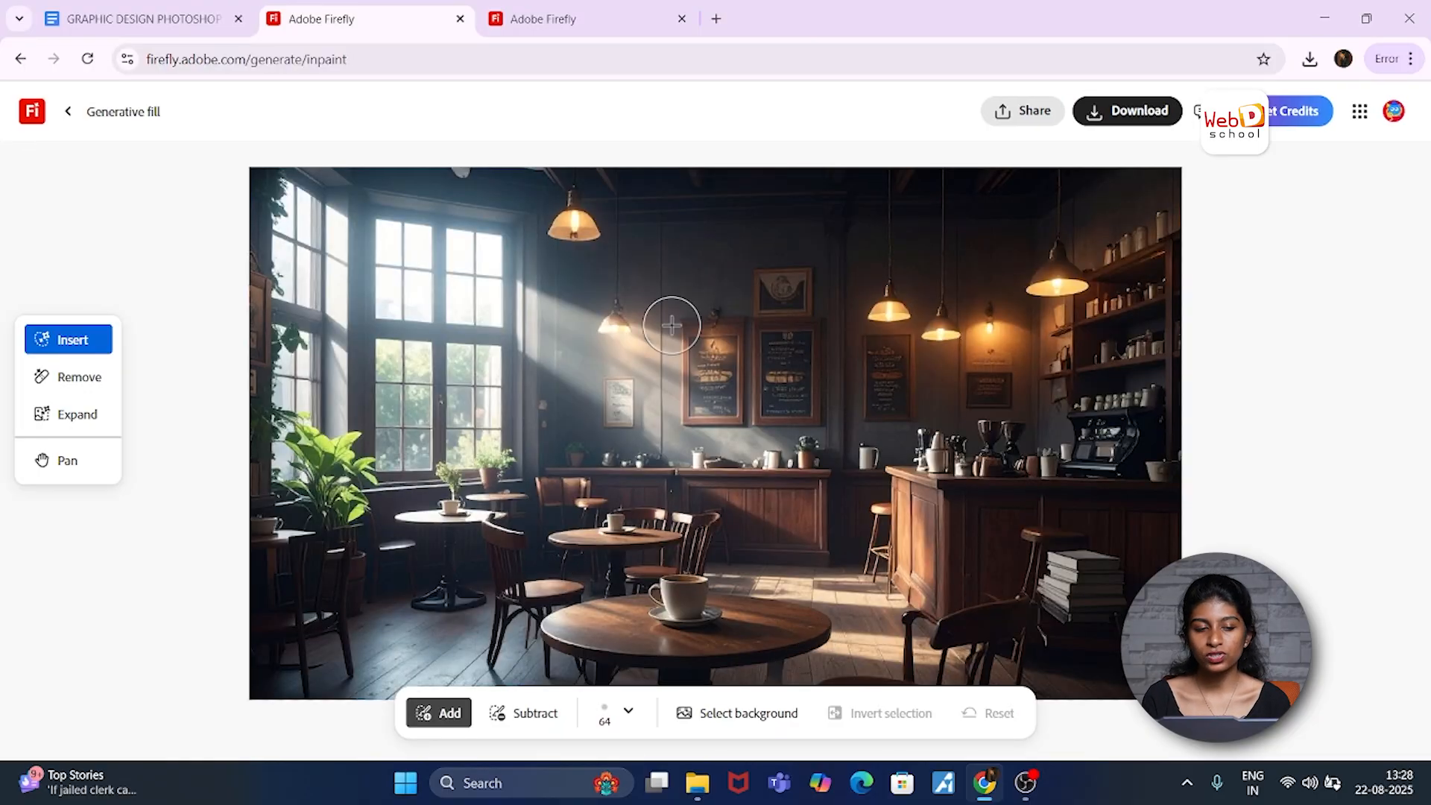
pyautogui.click(83, 417)
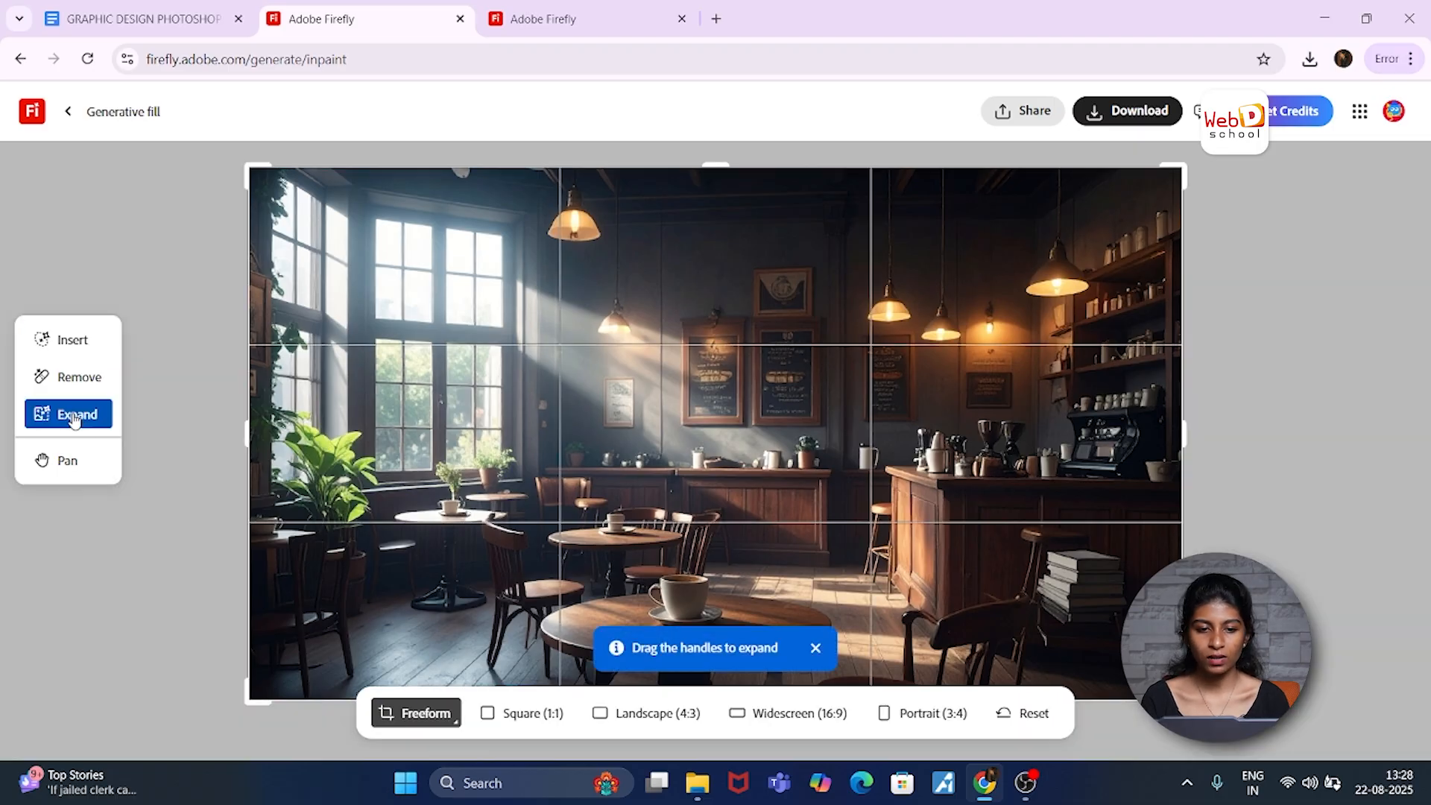
# Step: Extend the coffee shop image beyond its left edge, generate the fill without a prompt, compare the variations, and display the third one
pyautogui.moveTo(249, 431); pyautogui.dragTo(186, 430)
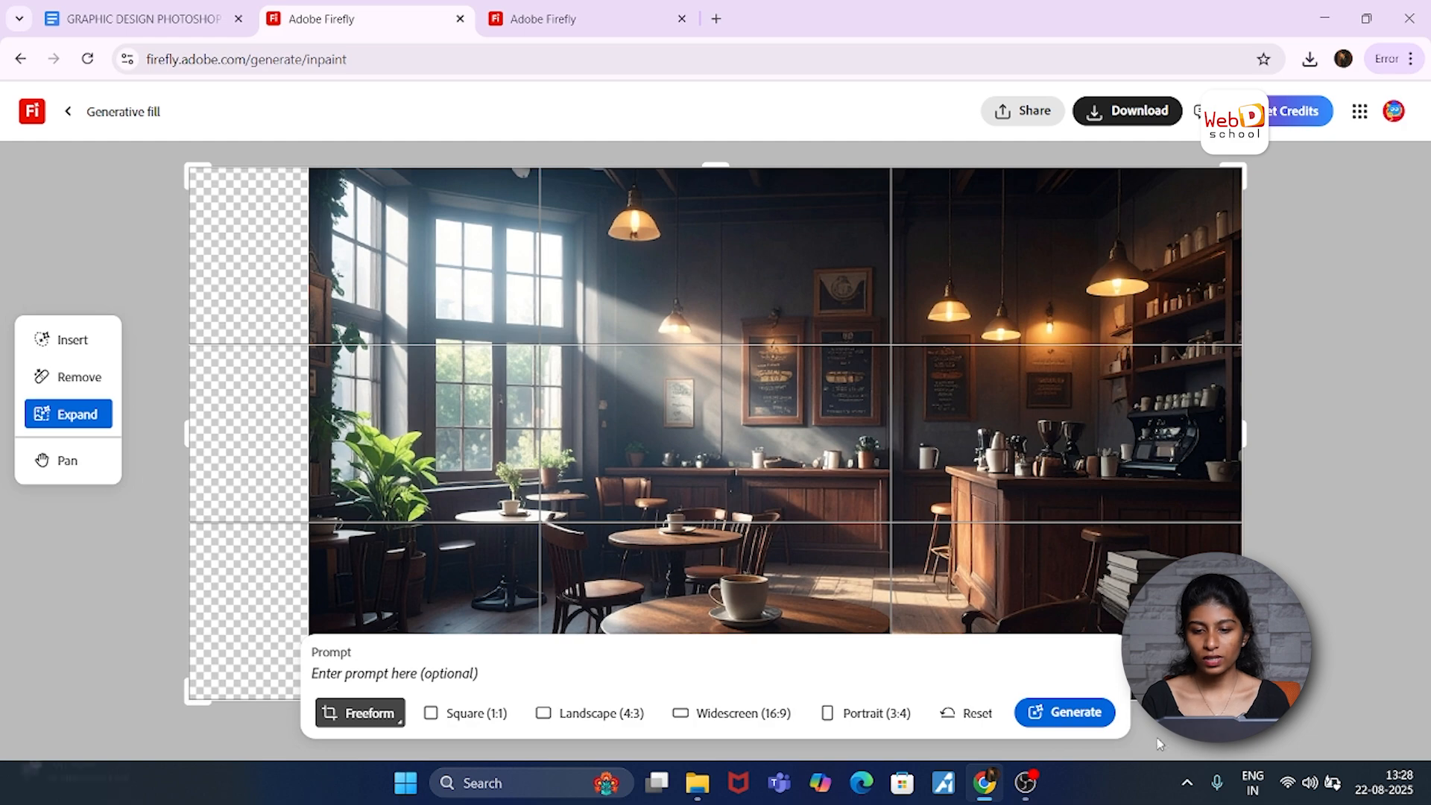
pyautogui.click(1074, 716)
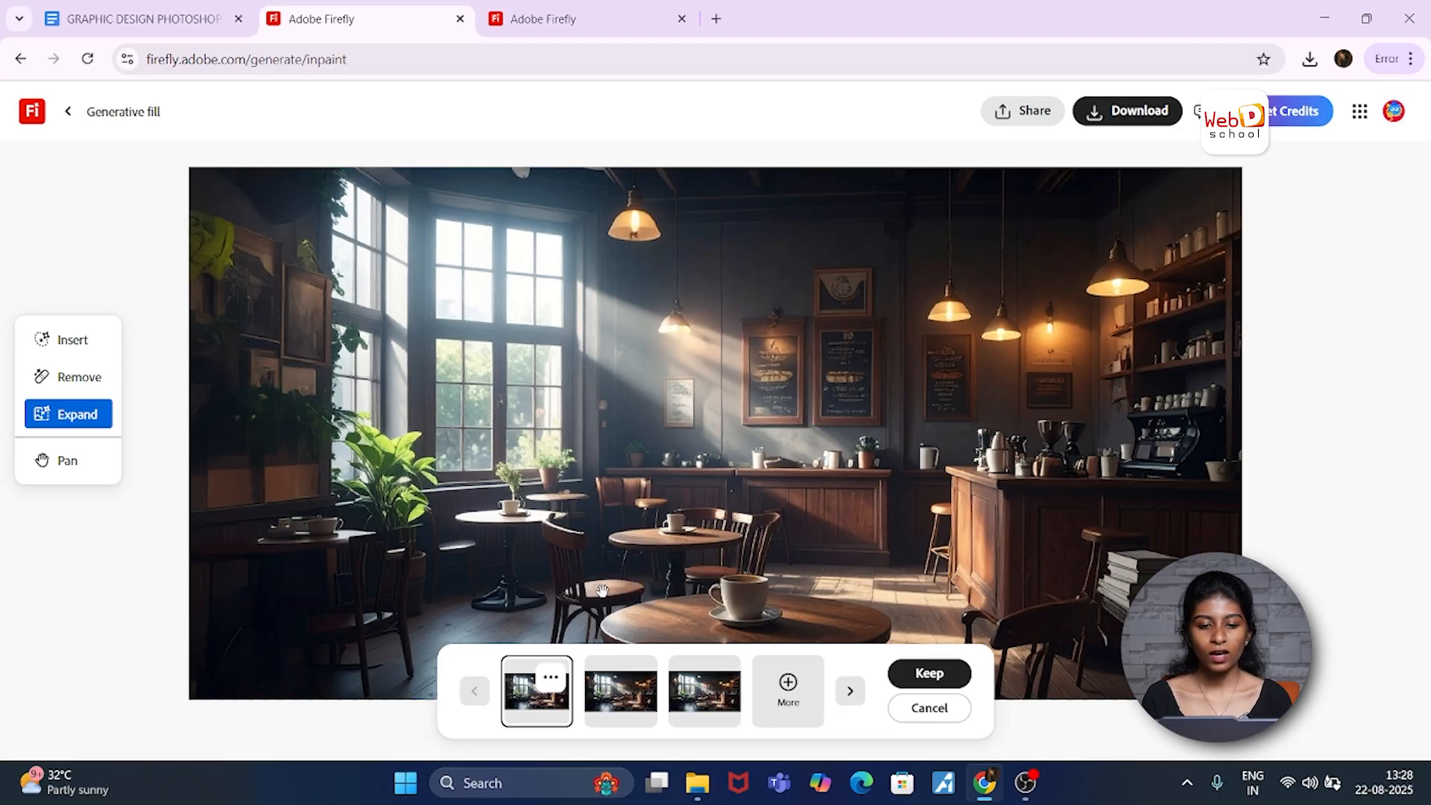
pyautogui.click(654, 695)
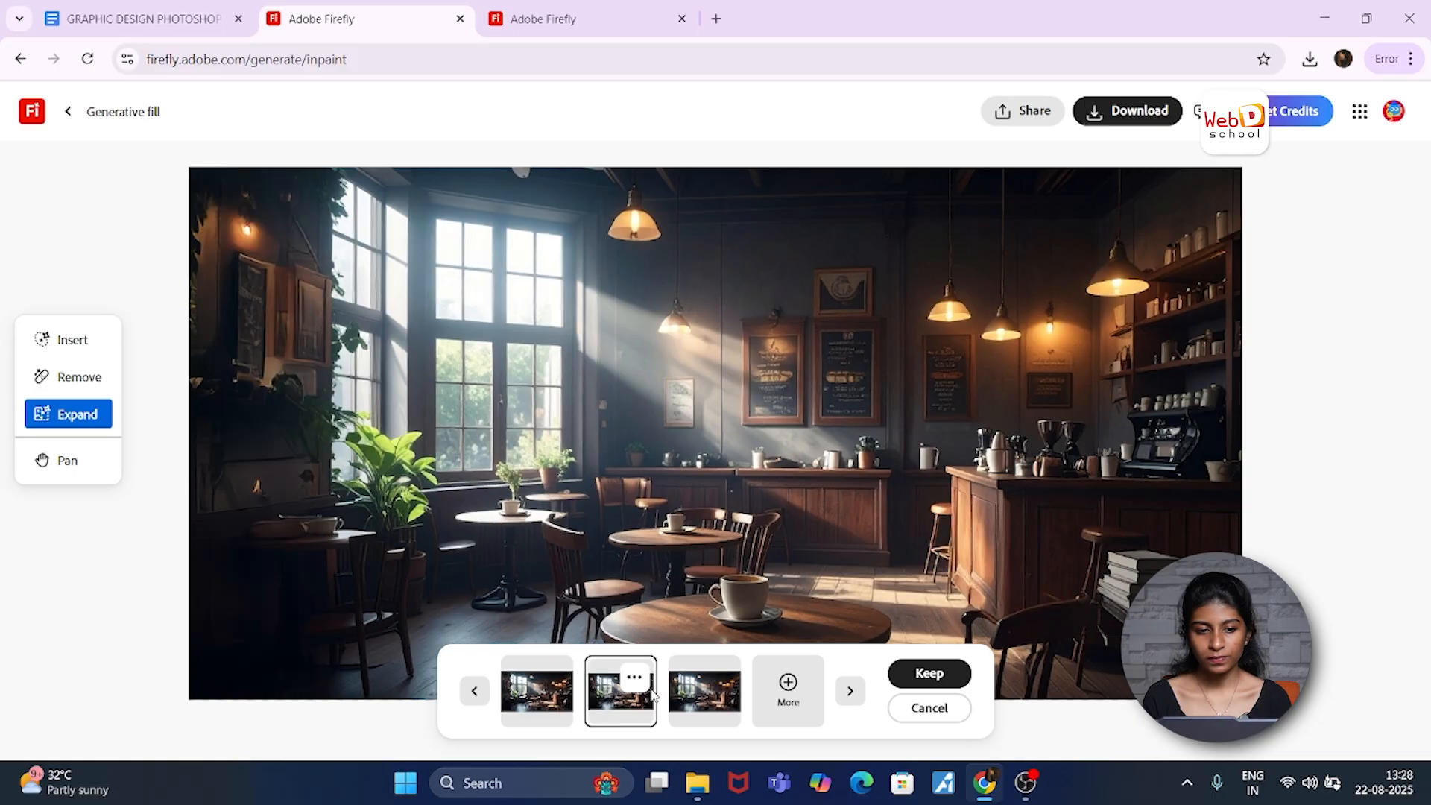
pyautogui.click(712, 697)
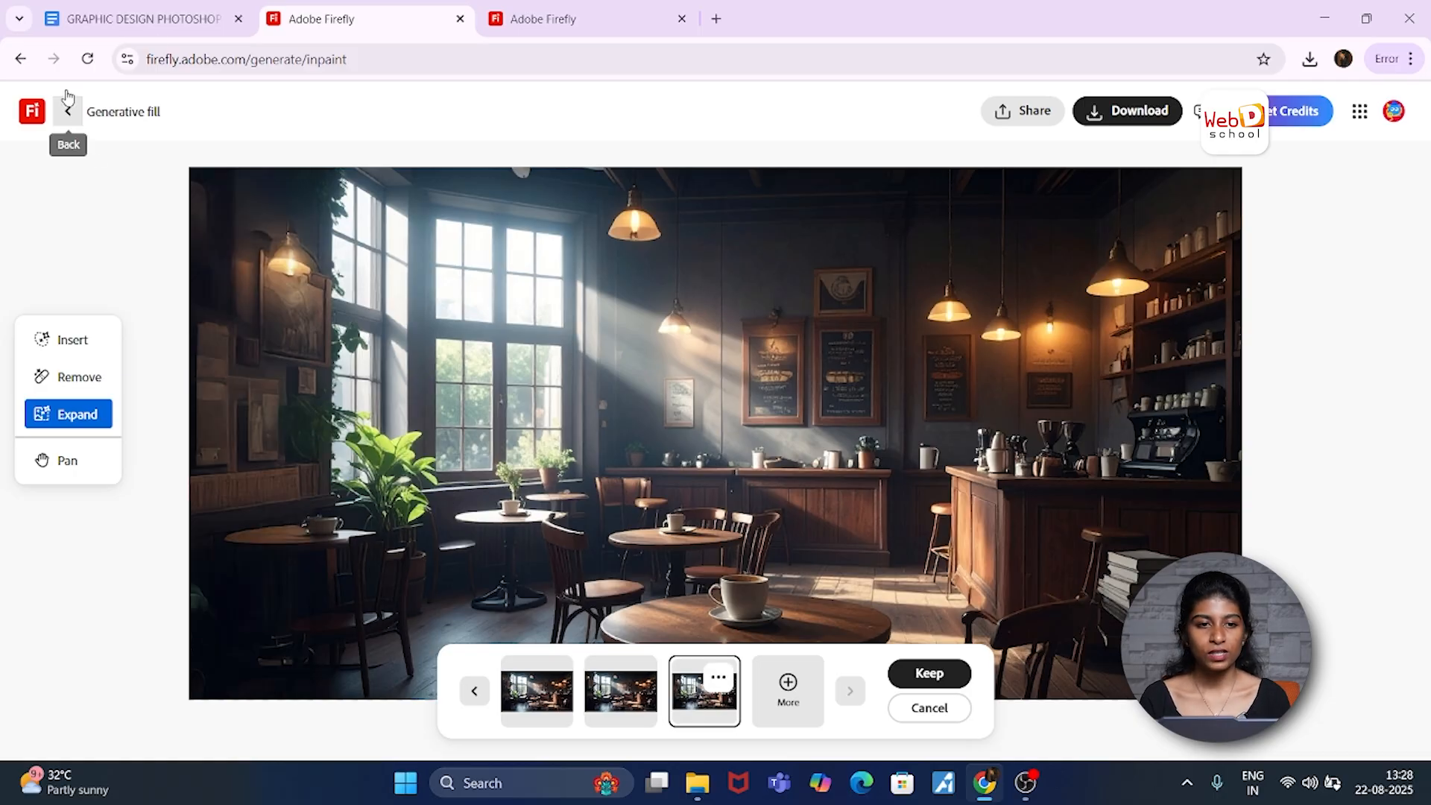
# Step: Return to Firefly's image tools overview and open Text effects in Adobe Express
pyautogui.click(21, 67)
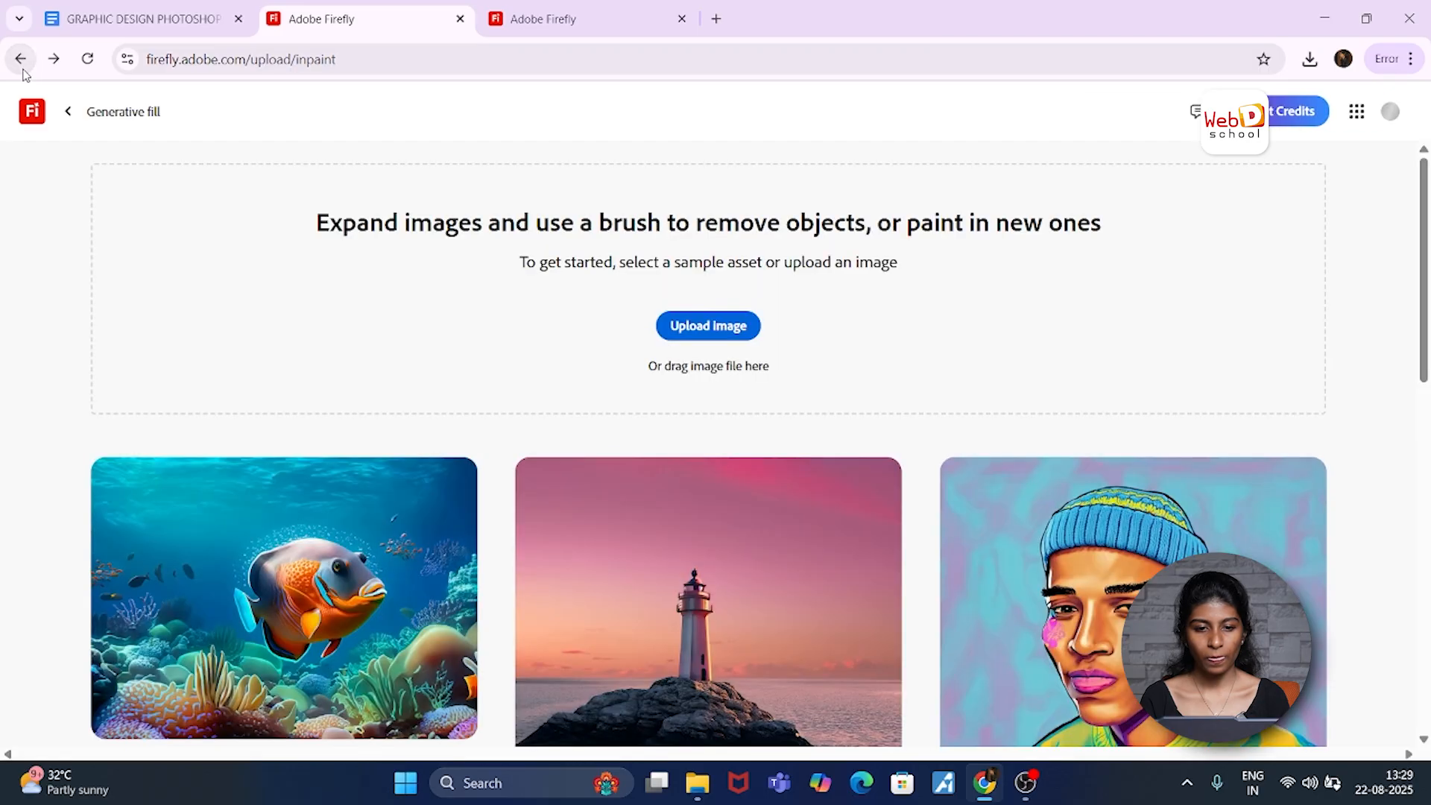
pyautogui.click(21, 58)
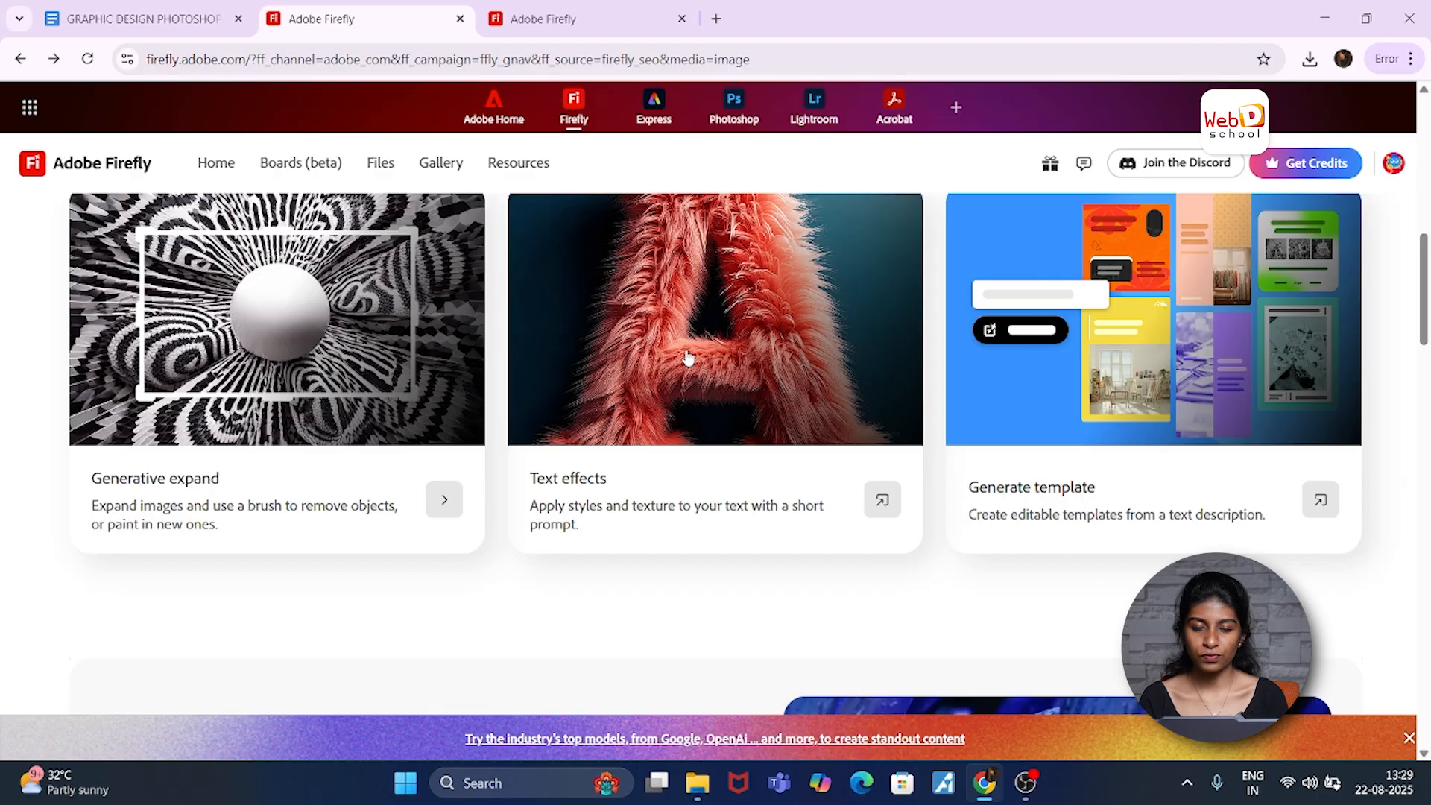
pyautogui.click(705, 307)
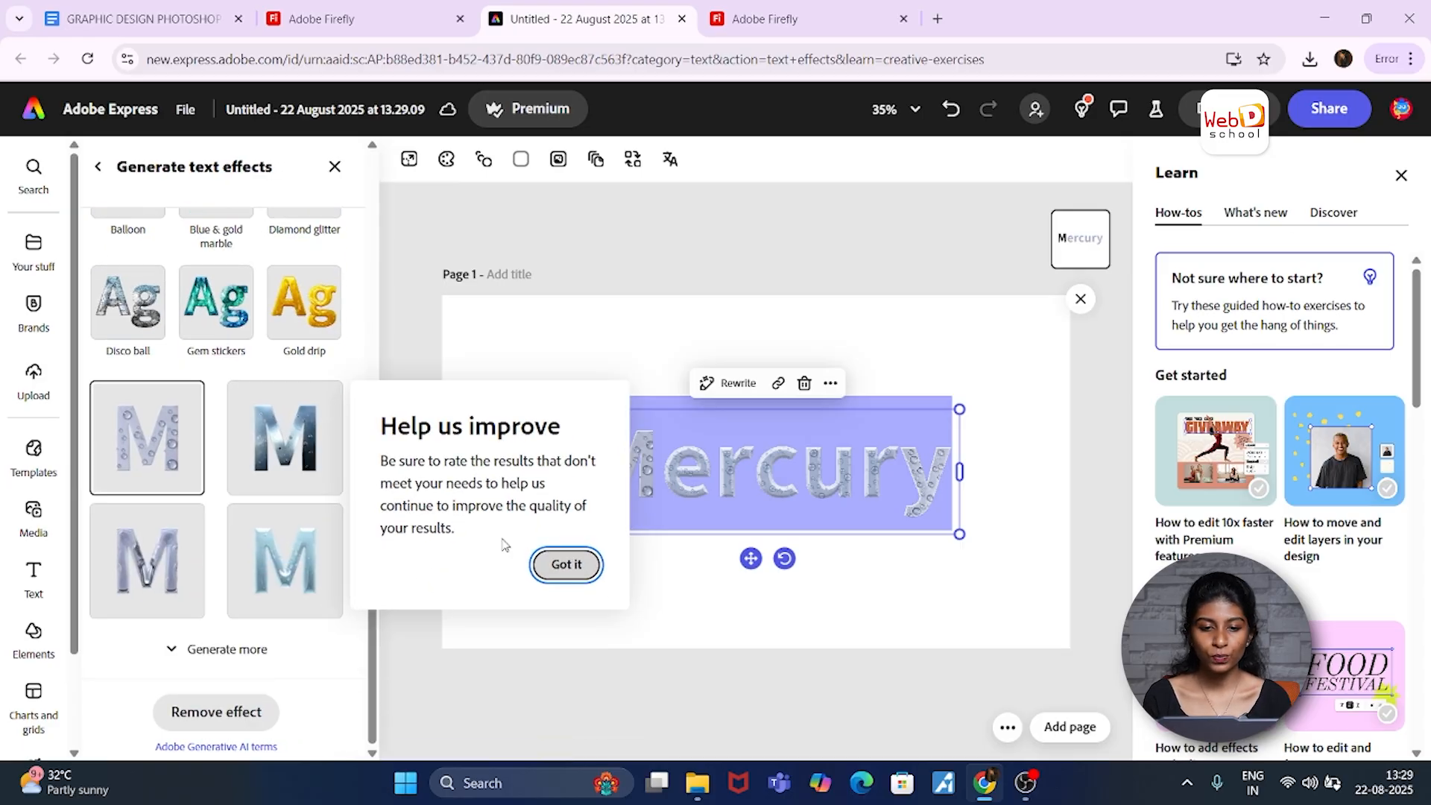
# Step: Dismiss the feedback notice and replace the sample text "Mercury" with "Golden"
pyautogui.click(563, 565)
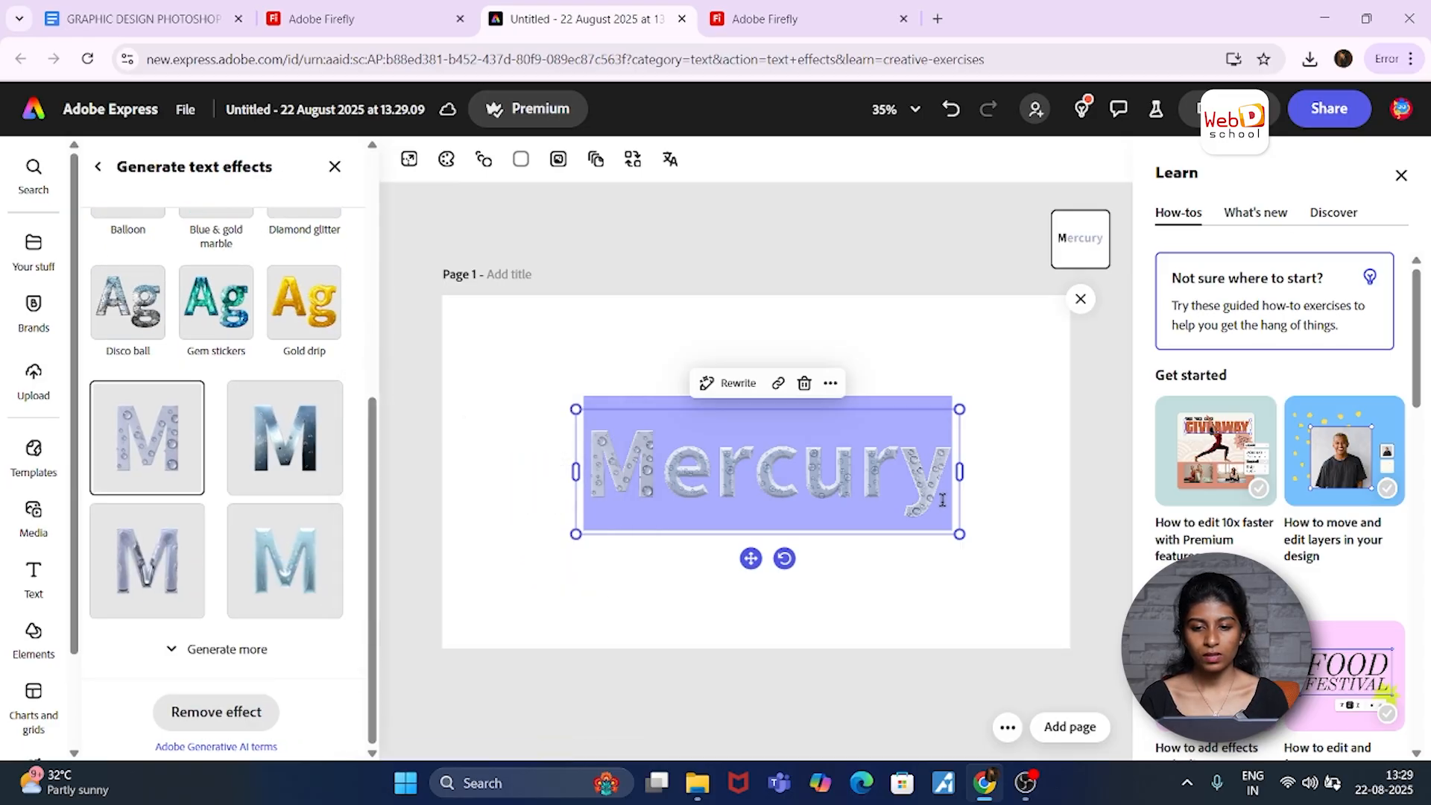
pyautogui.click(933, 493)
pyautogui.press('BackSpace')
pyautogui.press('BackSpace')
pyautogui.press('BackSpace')
pyautogui.press('BackSpace')
pyautogui.press('BackSpace')
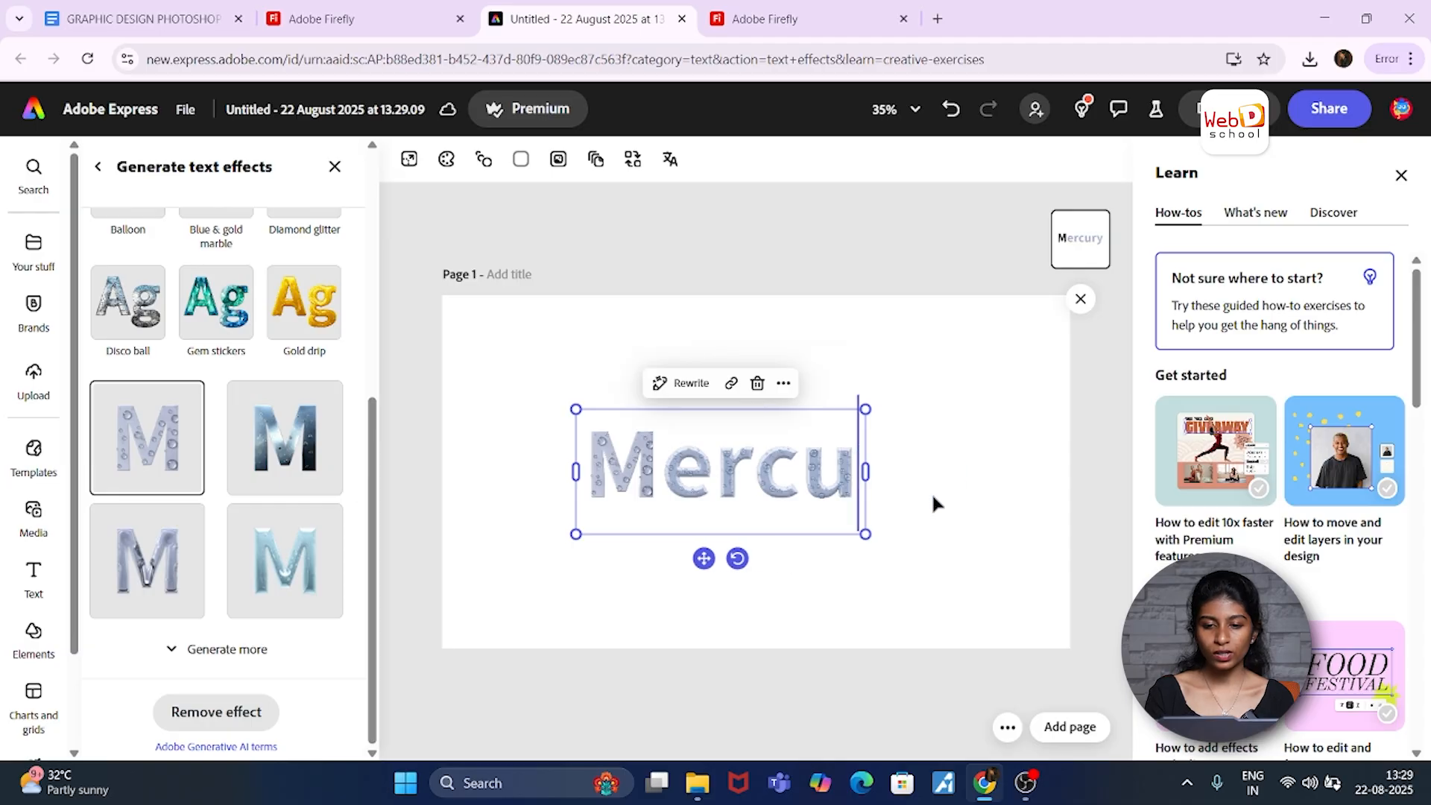
pyautogui.press('BackSpace')
pyautogui.press('BackSpace')
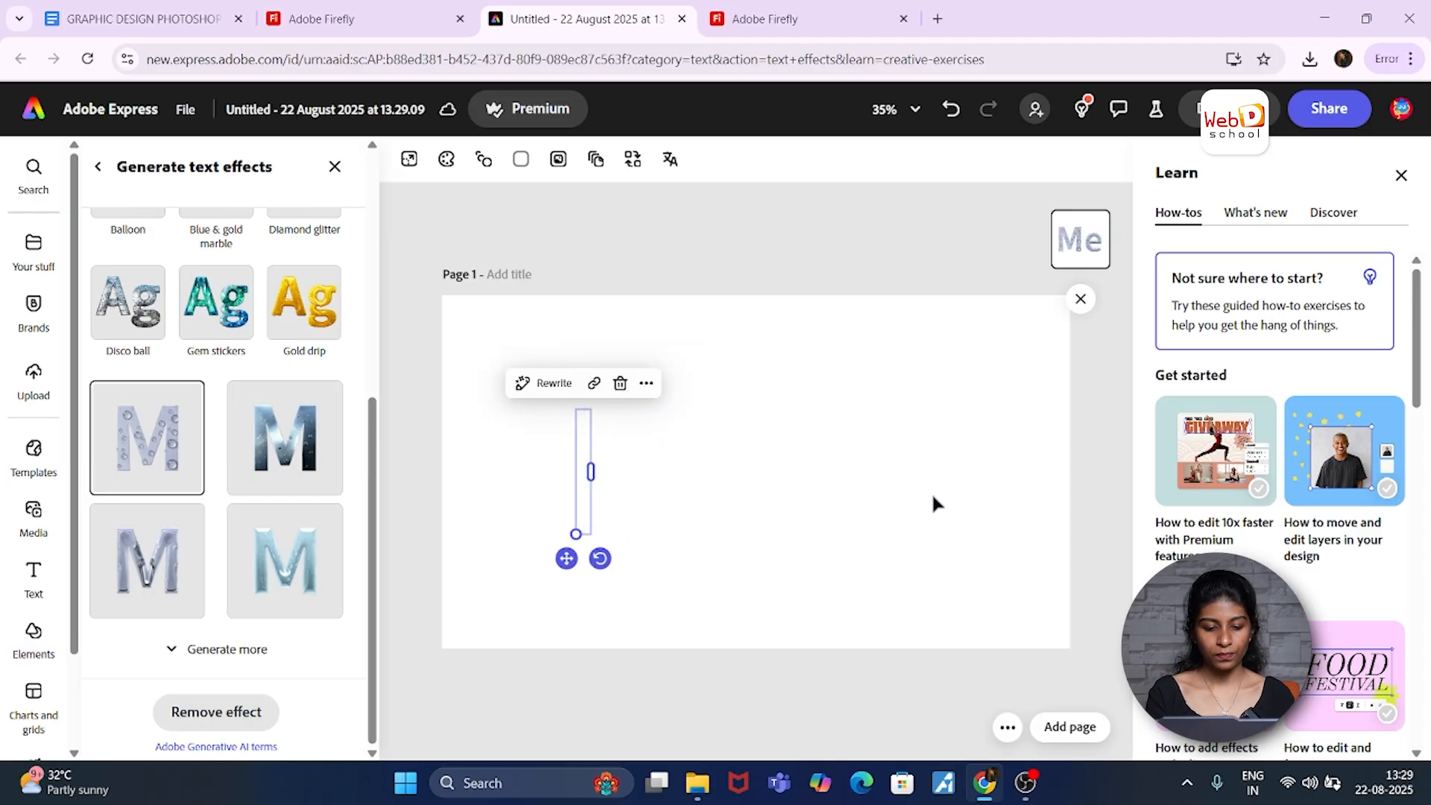
pyautogui.write('golde')
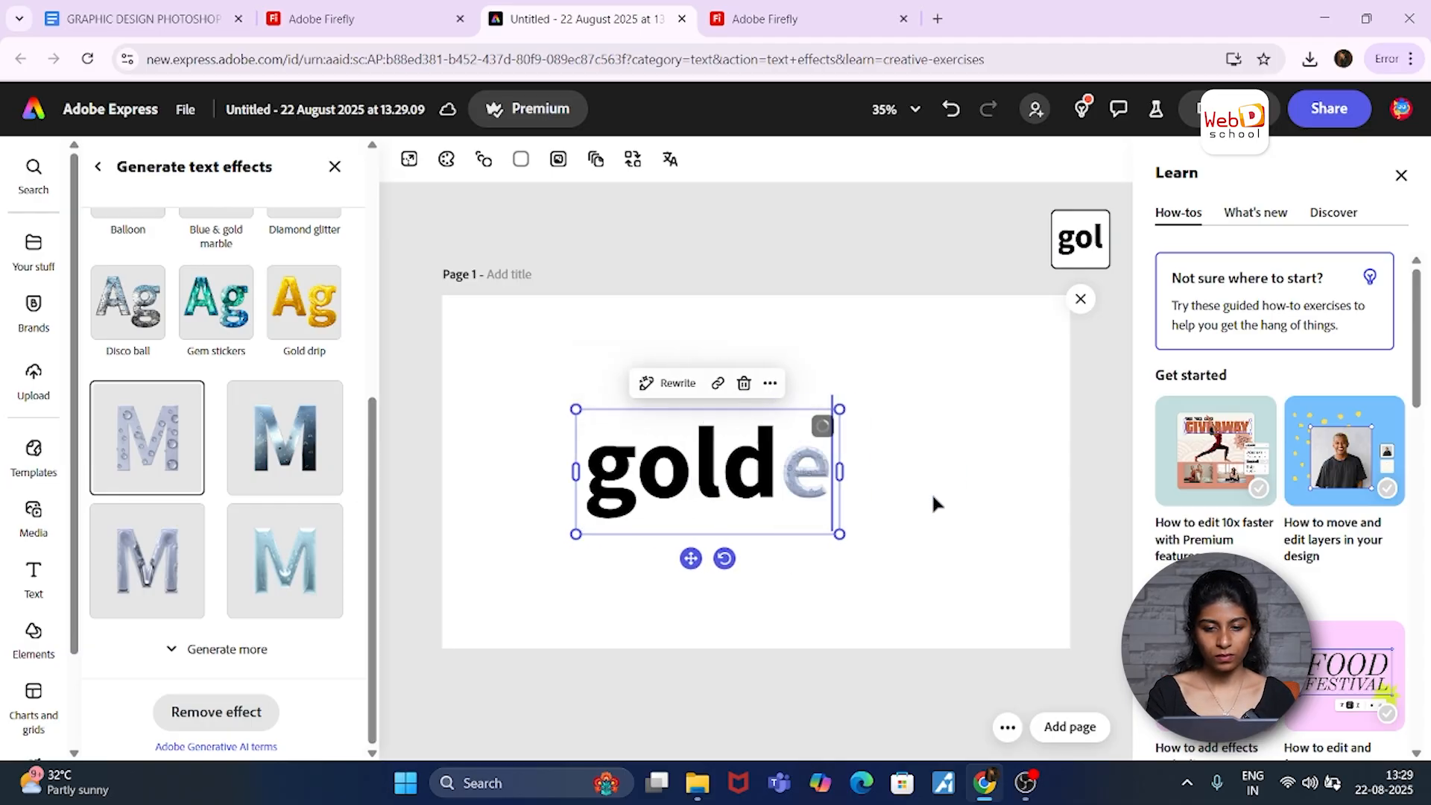
pyautogui.write('n')
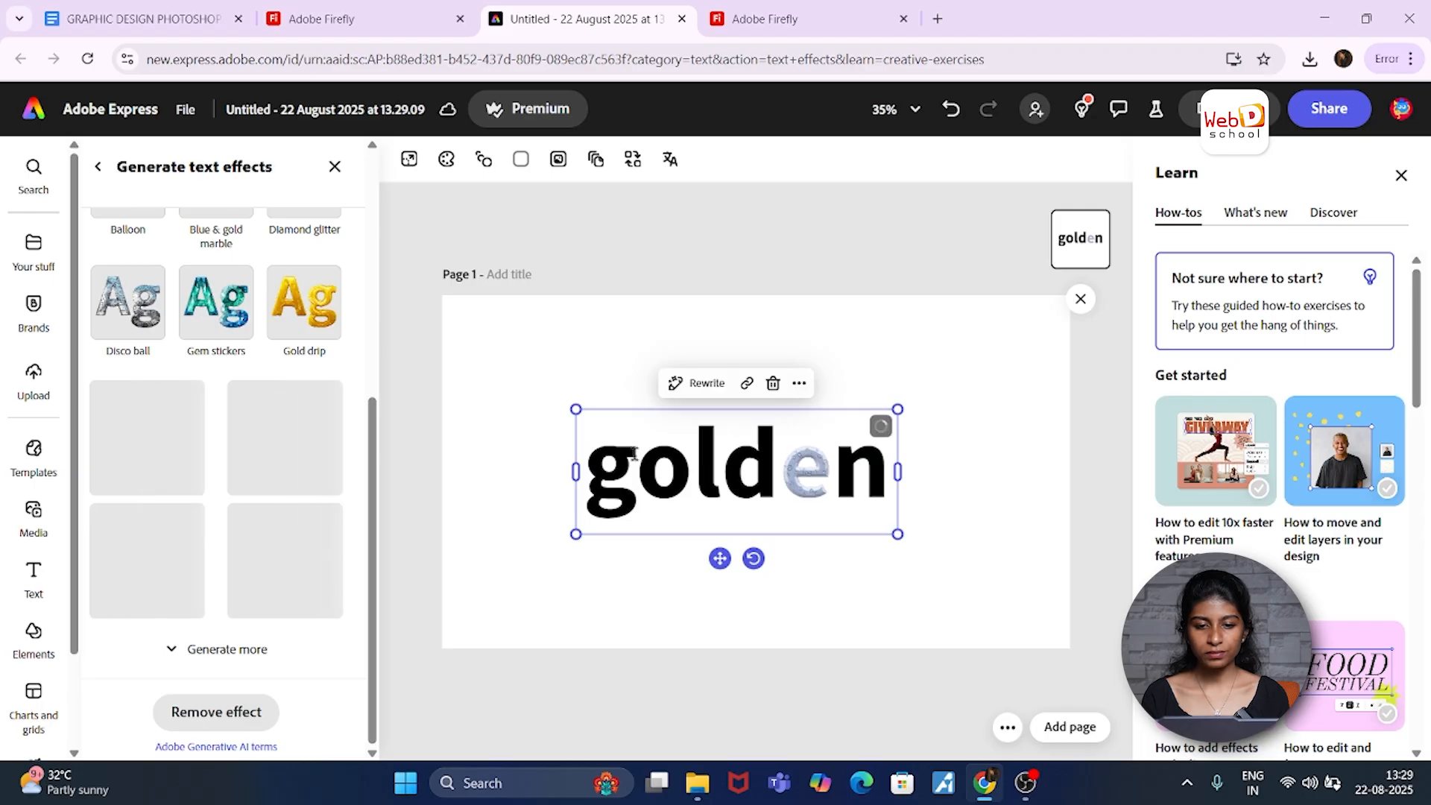
pyautogui.click(634, 453)
pyautogui.press('BackSpace')
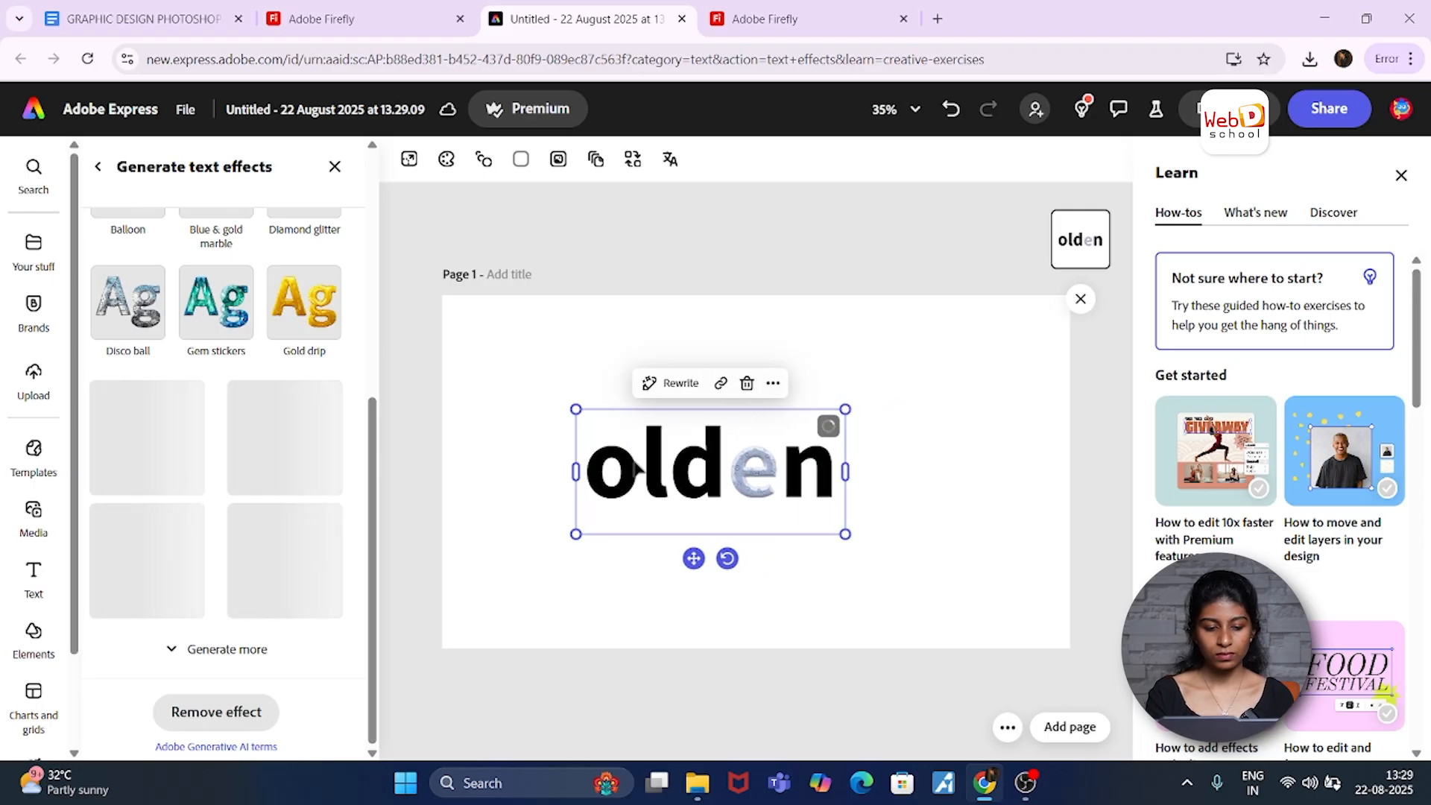
pyautogui.write('G')
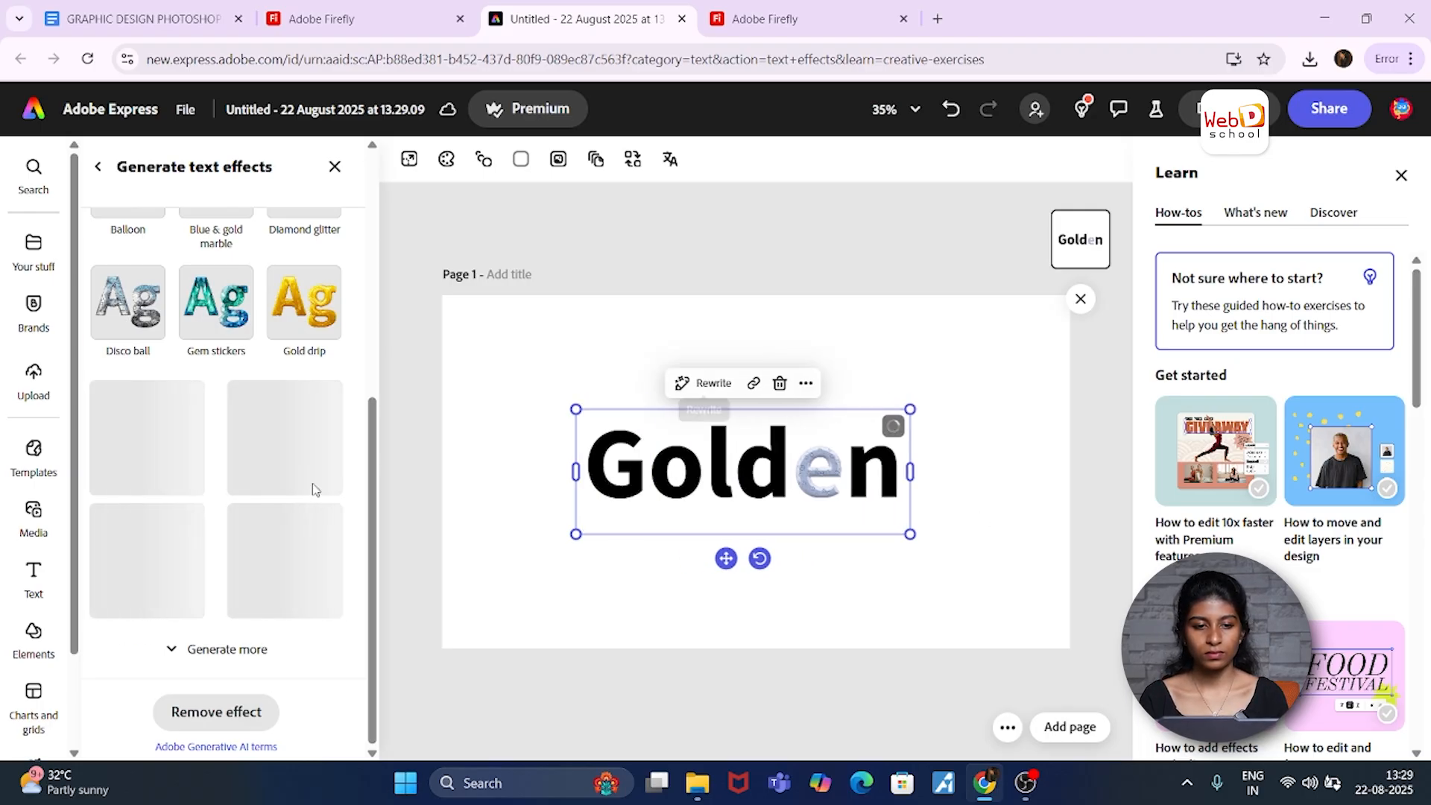
# Step: Replace the text effect description with "GOLD", generate the effect, and apply the second variation to the word
pyautogui.scroll(7, 185, 408)
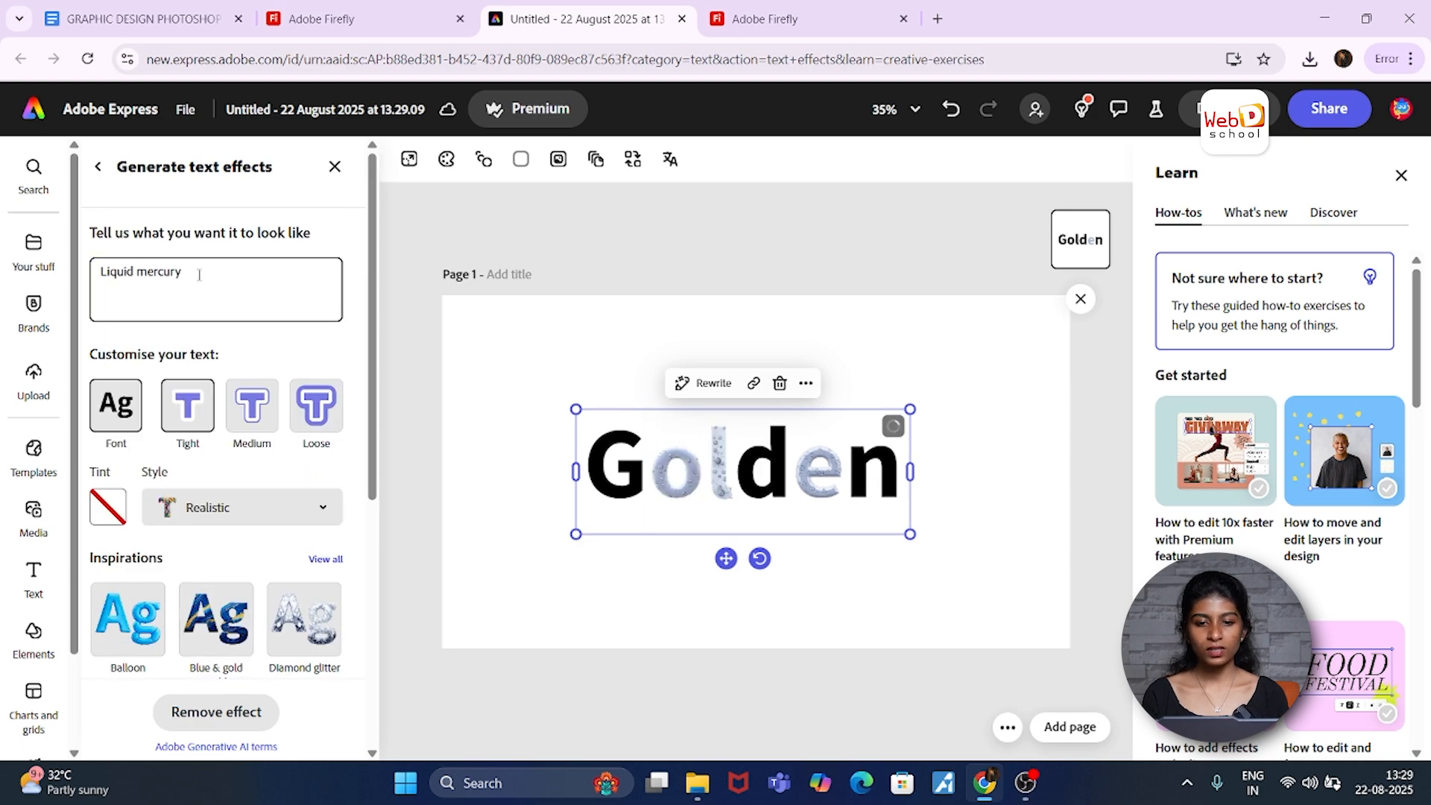
pyautogui.press('BackSpace')
pyautogui.press('BackSpace')
pyautogui.press('BackSpace')
pyautogui.press('BackSpace')
pyautogui.press('BackSpace')
pyautogui.press('BackSpace')
pyautogui.press('BackSpace')
pyautogui.press('BackSpace')
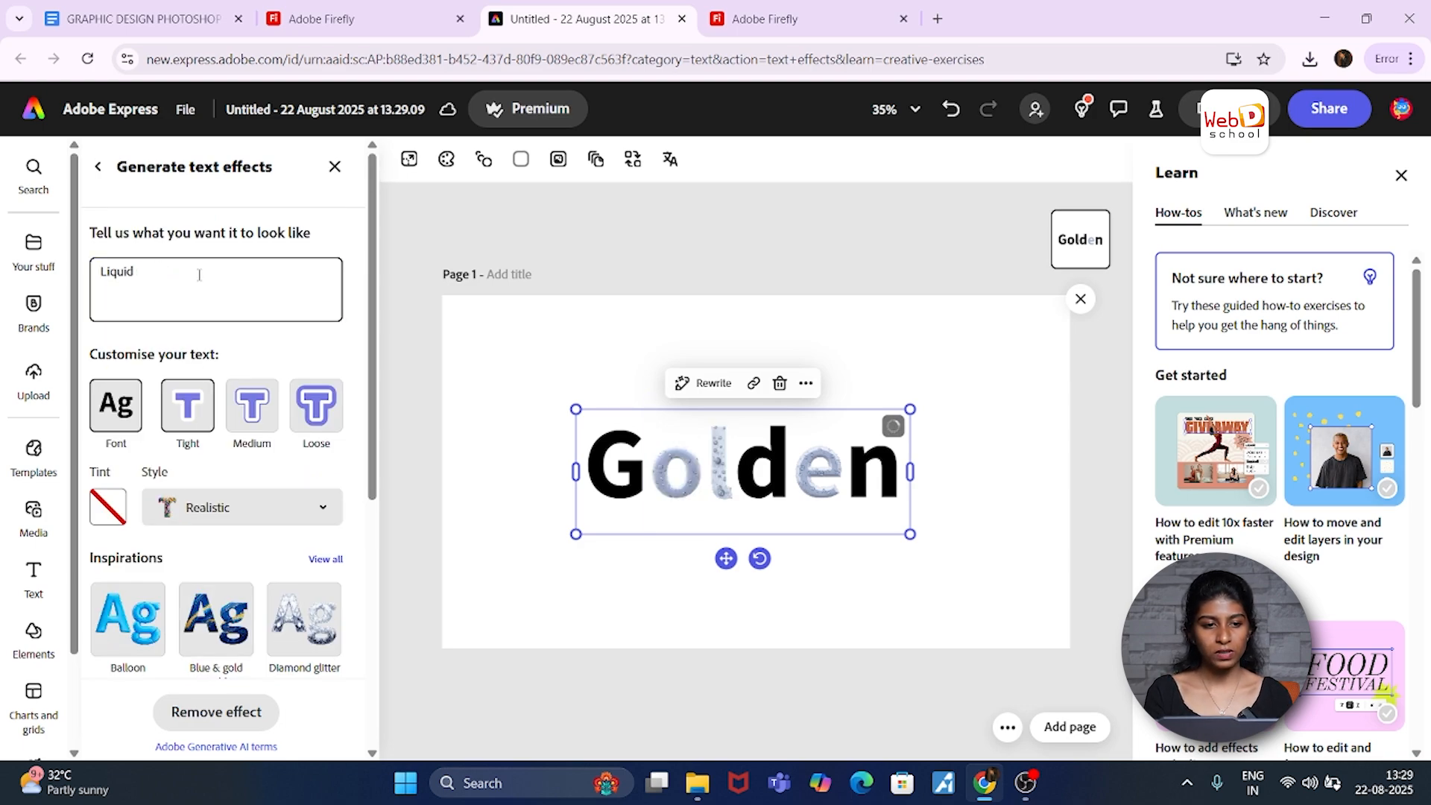
pyautogui.press('BackSpace')
pyautogui.press('BackSpace')
pyautogui.press('BackSpace')
pyautogui.press('BackSpace')
pyautogui.press('BackSpace')
pyautogui.press('BackSpace')
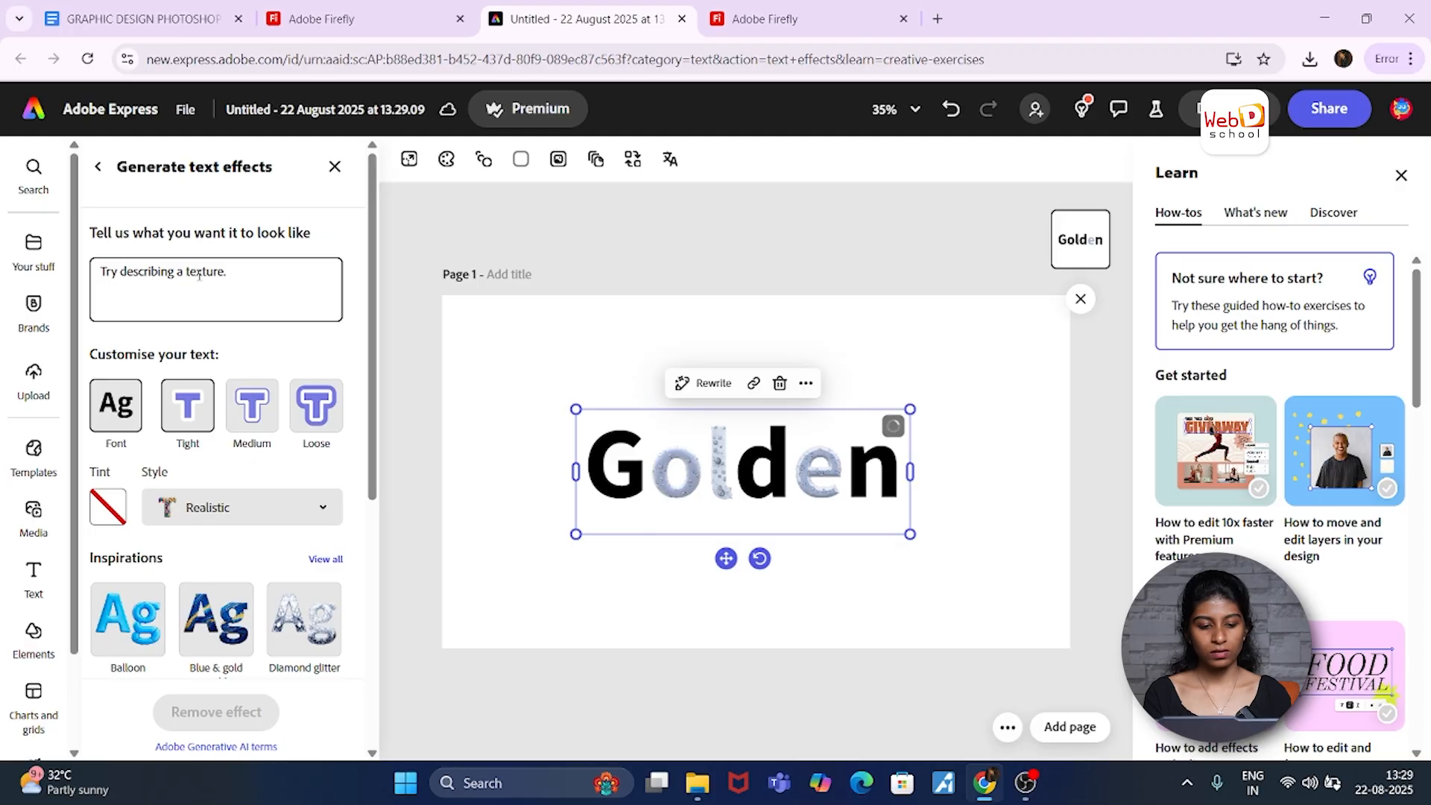
pyautogui.write('GOLD')
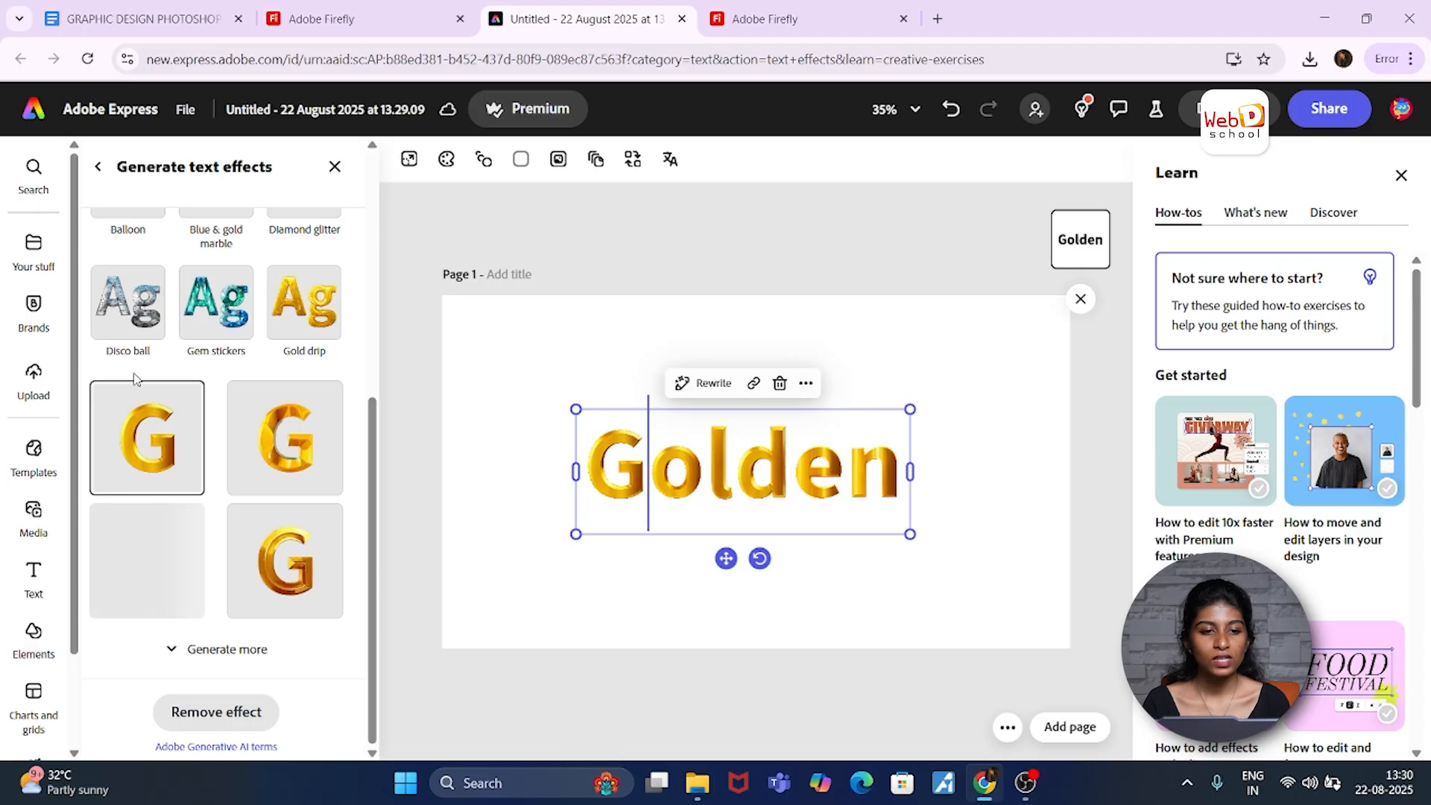
pyautogui.moveTo(186, 498)
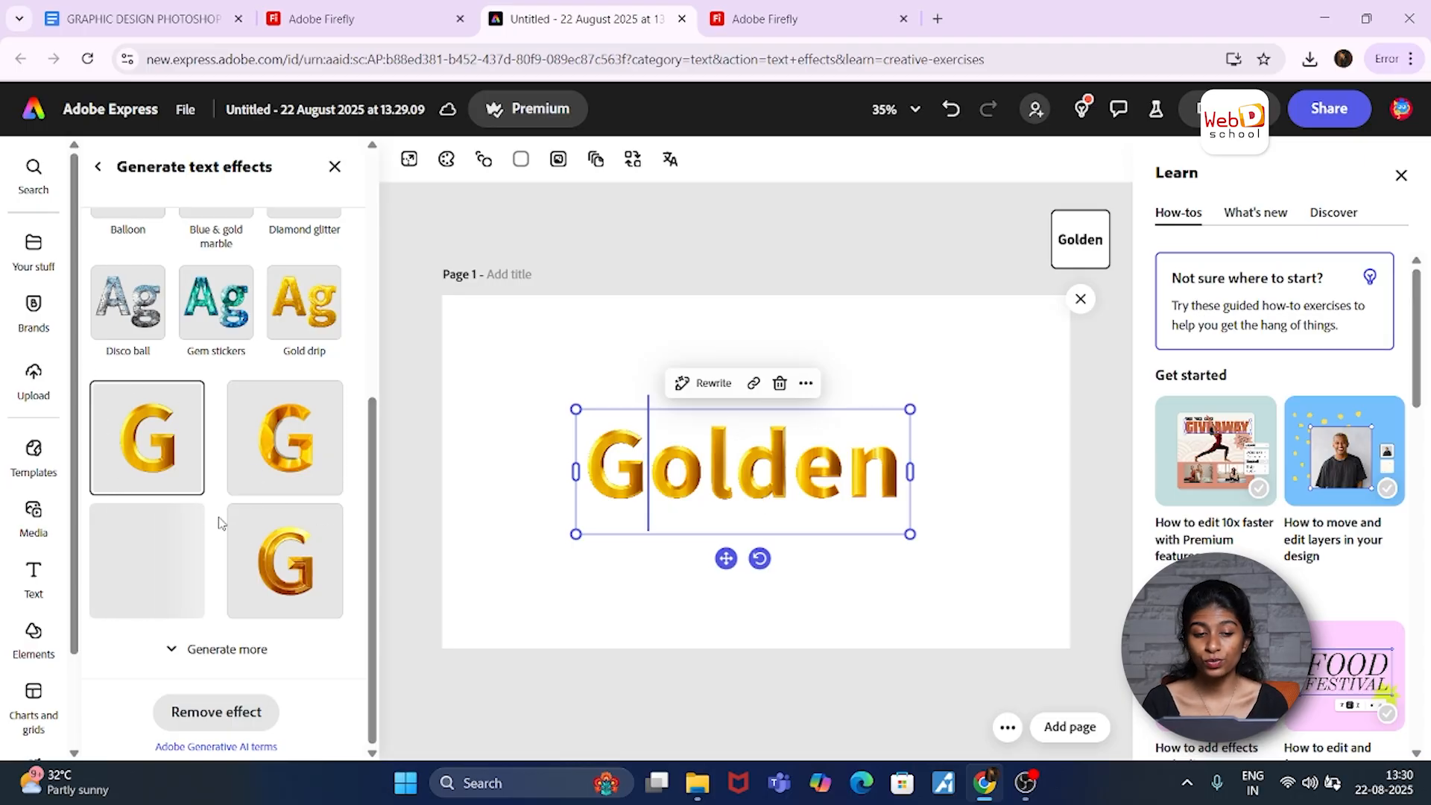
pyautogui.click(258, 471)
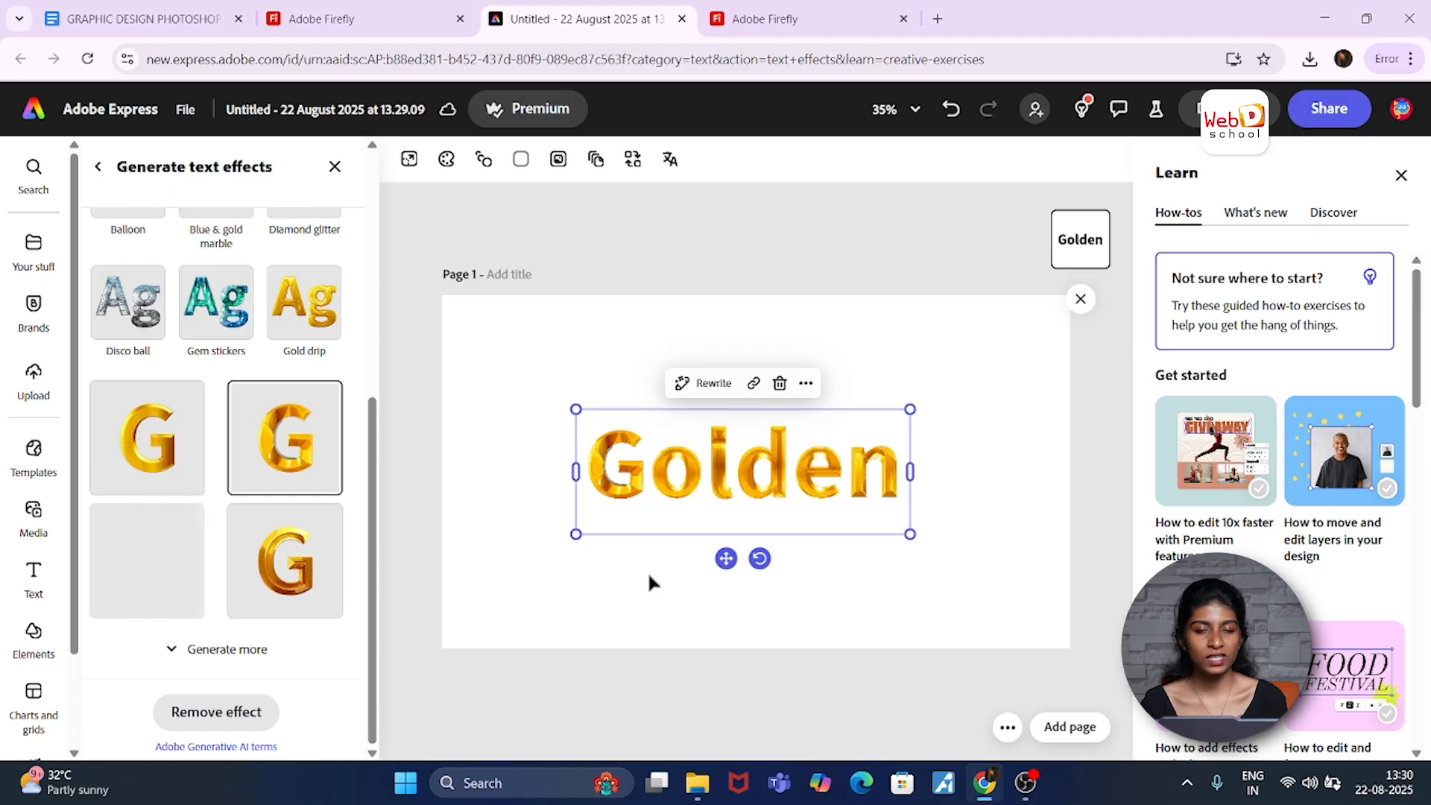
# Step: Return to Firefly's tools overview, open Generate template, and look through the example AI-generated templates
pyautogui.click(350, 21)
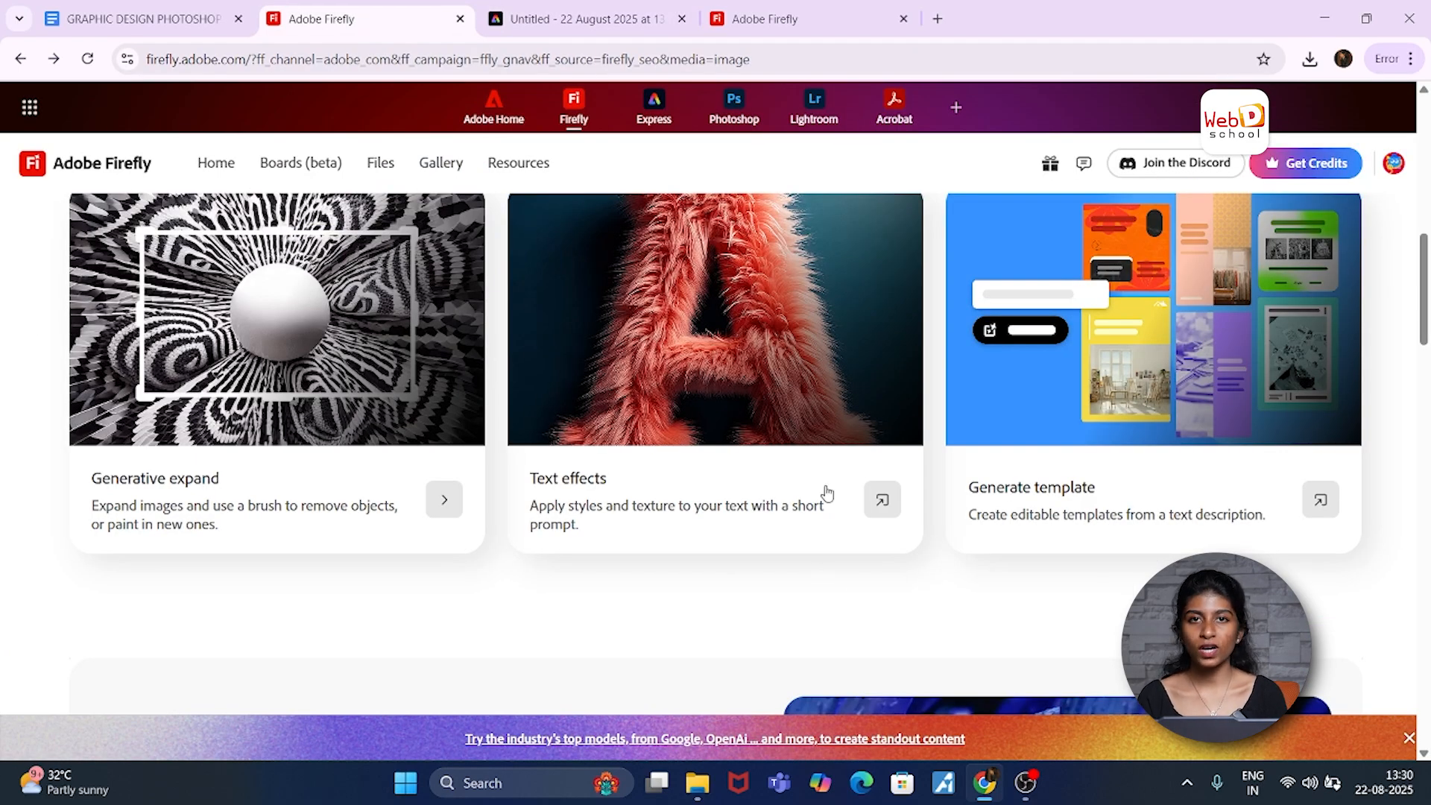
pyautogui.click(1069, 368)
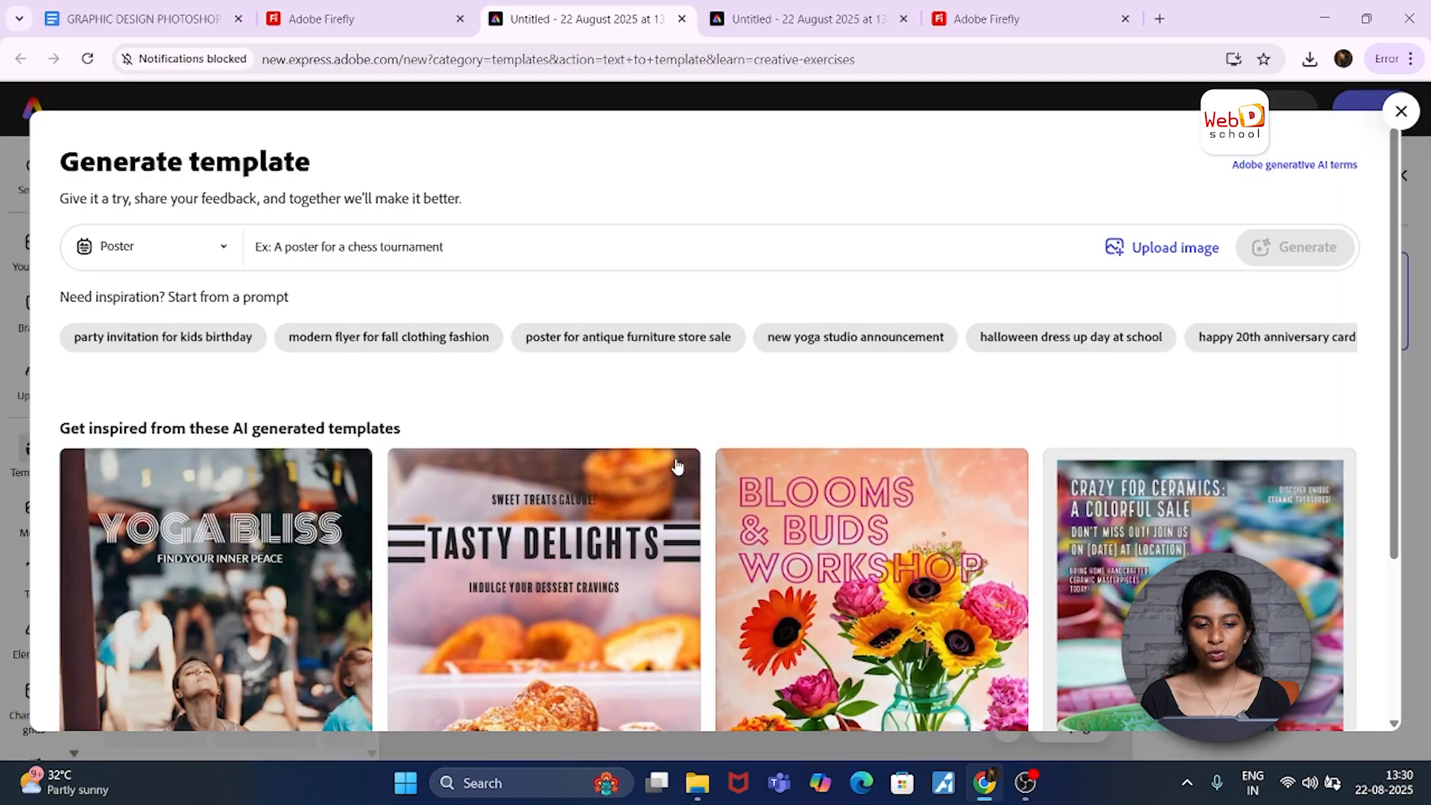
pyautogui.scroll(-3, 701, 466)
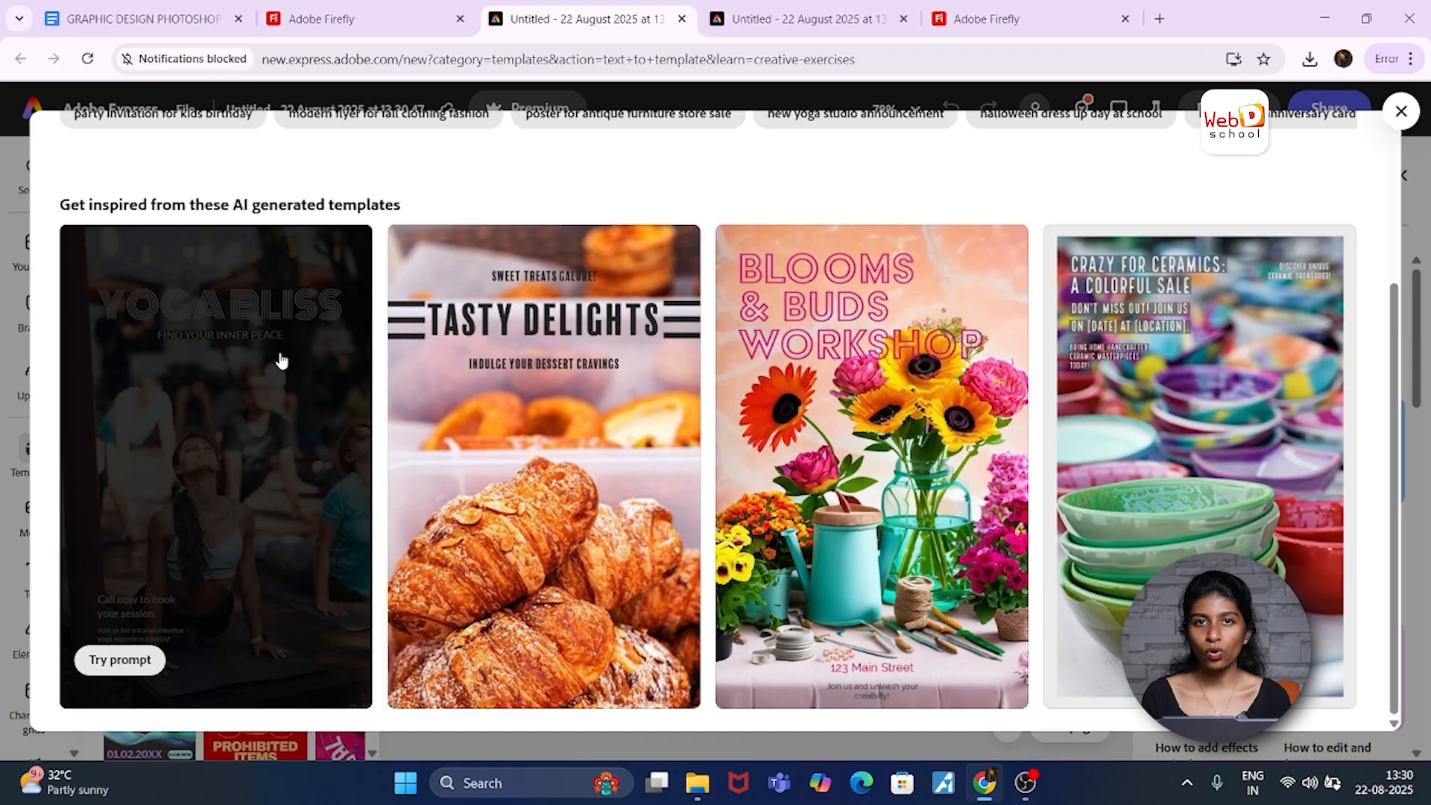
pyautogui.scroll(3, 282, 361)
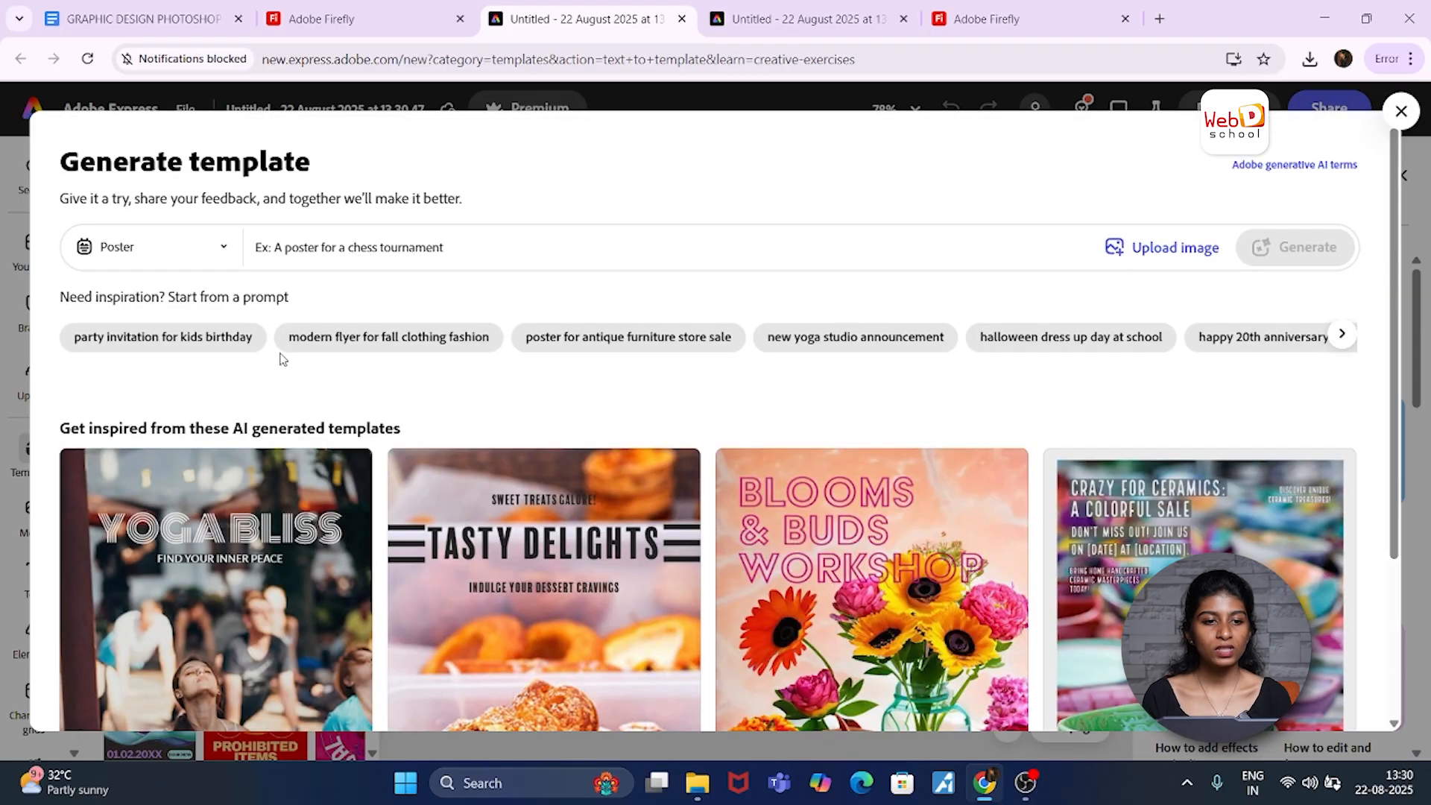
# Step: Generate a Flyer template with the document's prompt "Create a minimal business flyer template with space for a logo, headline, image, and contact details"
pyautogui.click(167, 250)
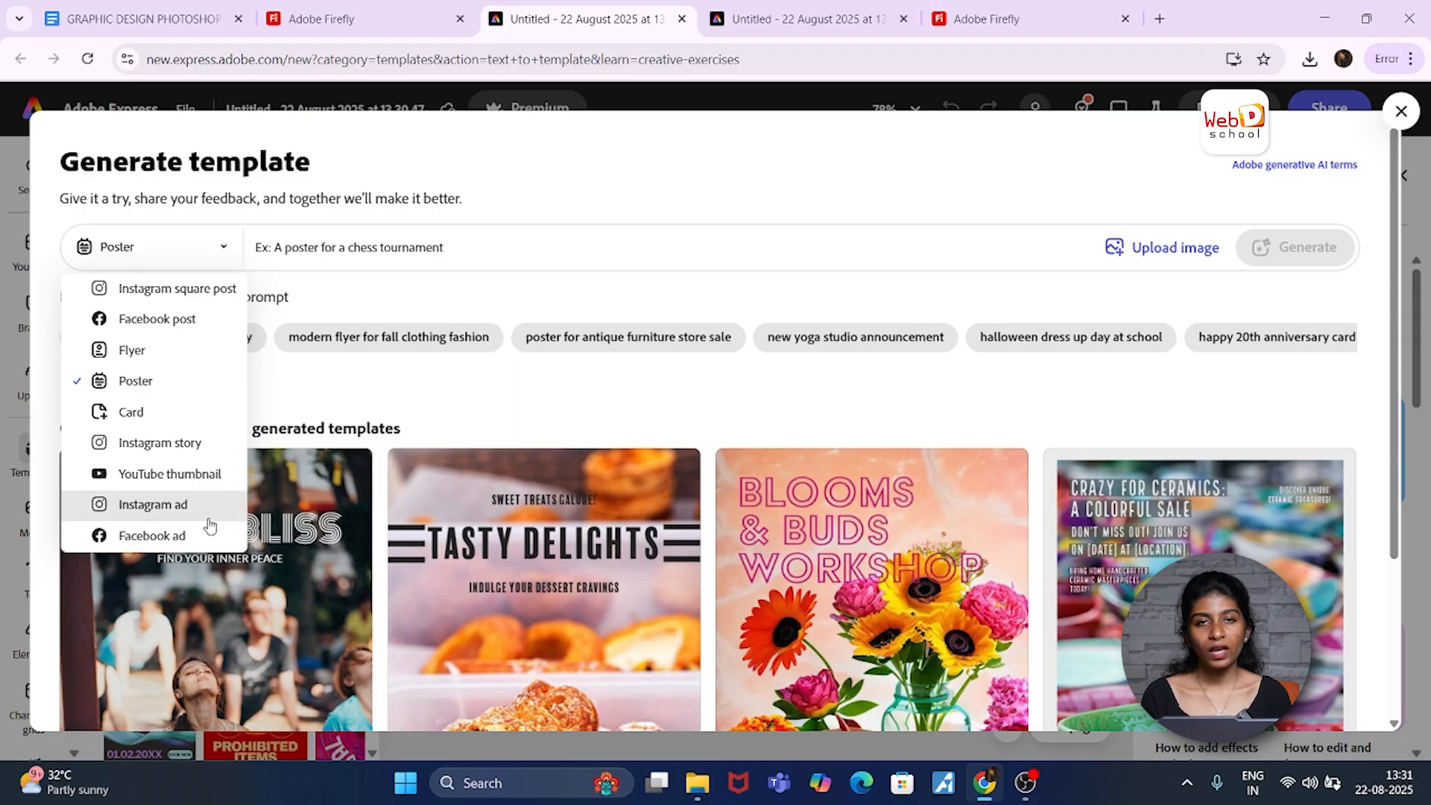
pyautogui.click(133, 355)
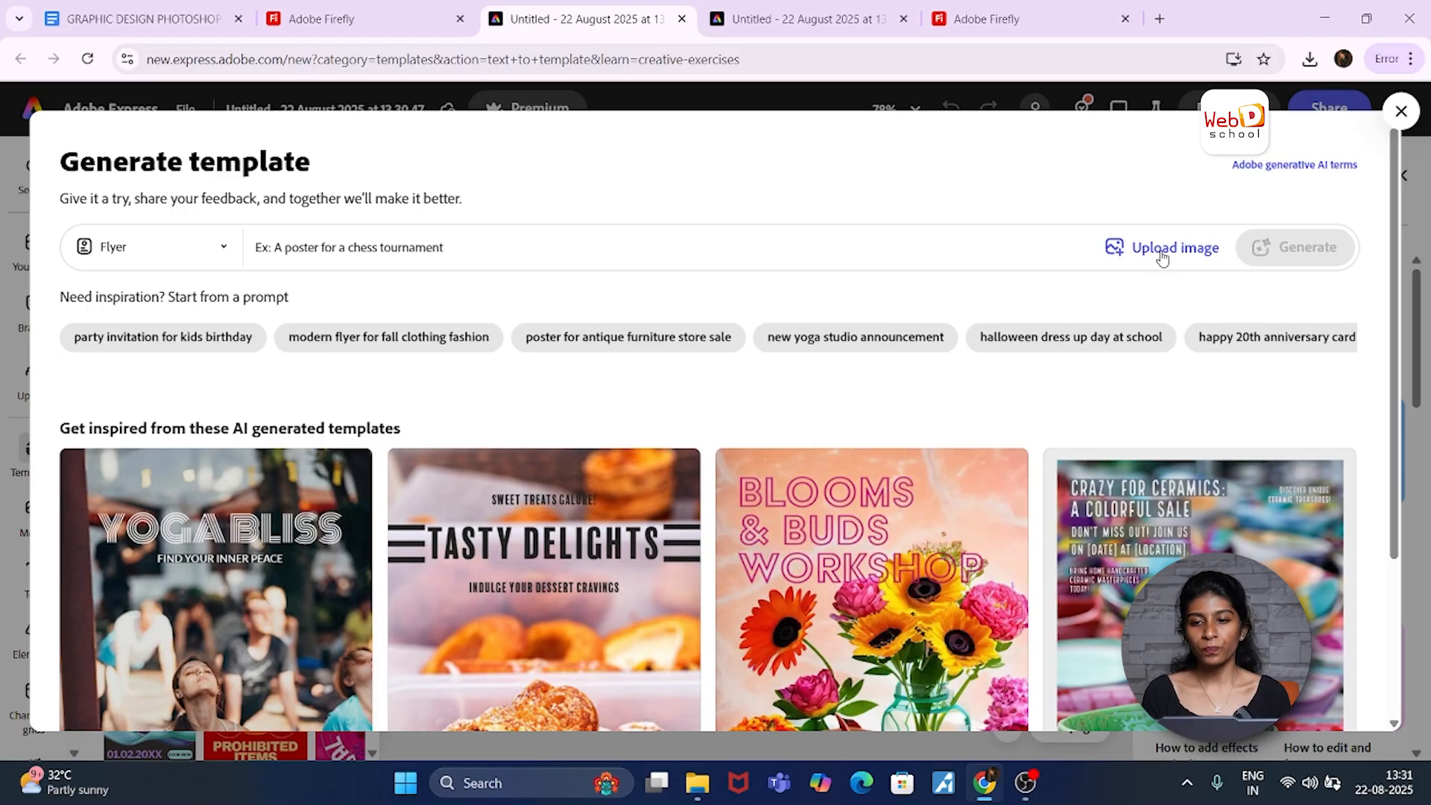
pyautogui.click(565, 253)
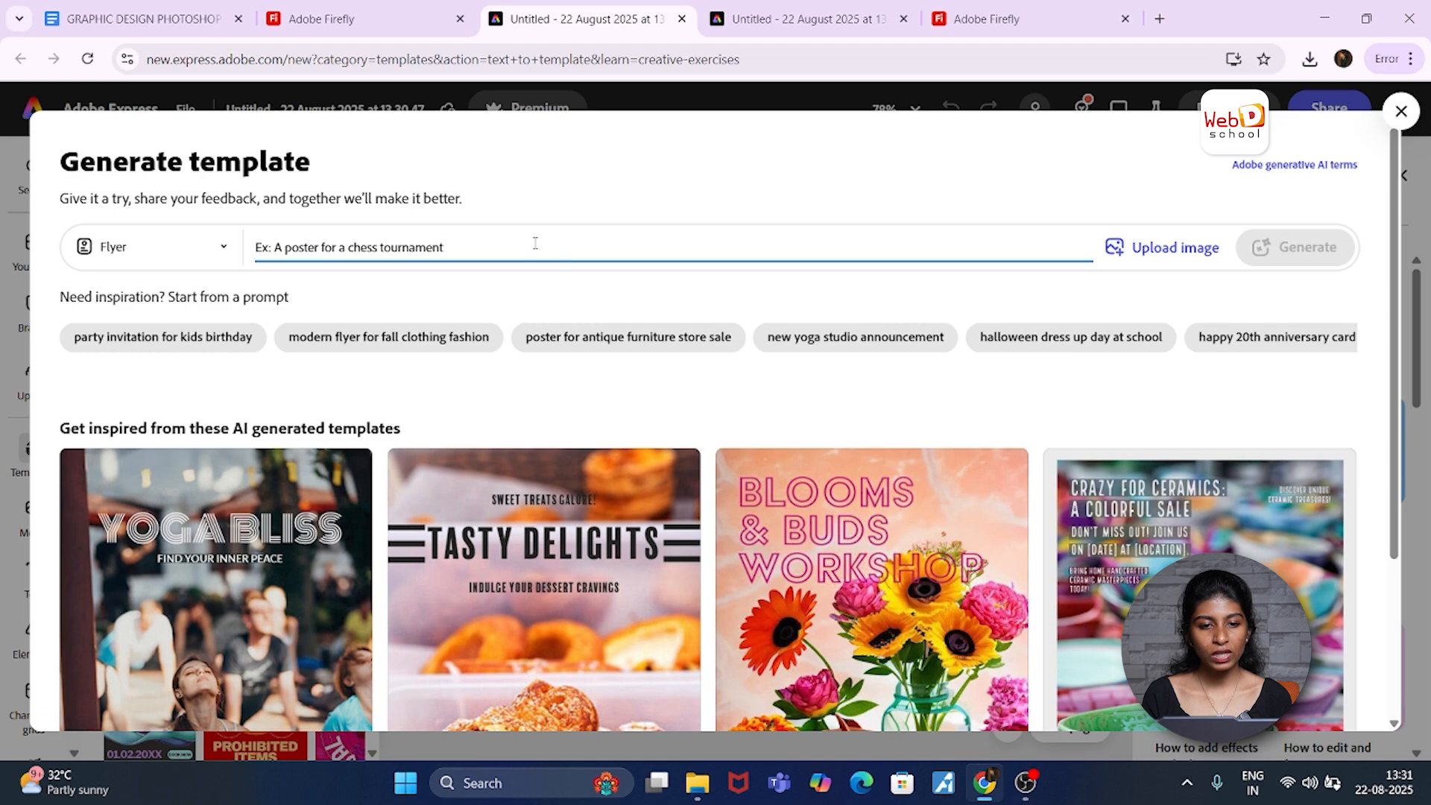
pyautogui.click(86, 16)
pyautogui.moveTo(388, 567); pyautogui.dragTo(899, 596)
pyautogui.hotkey('ctrl', 'c')
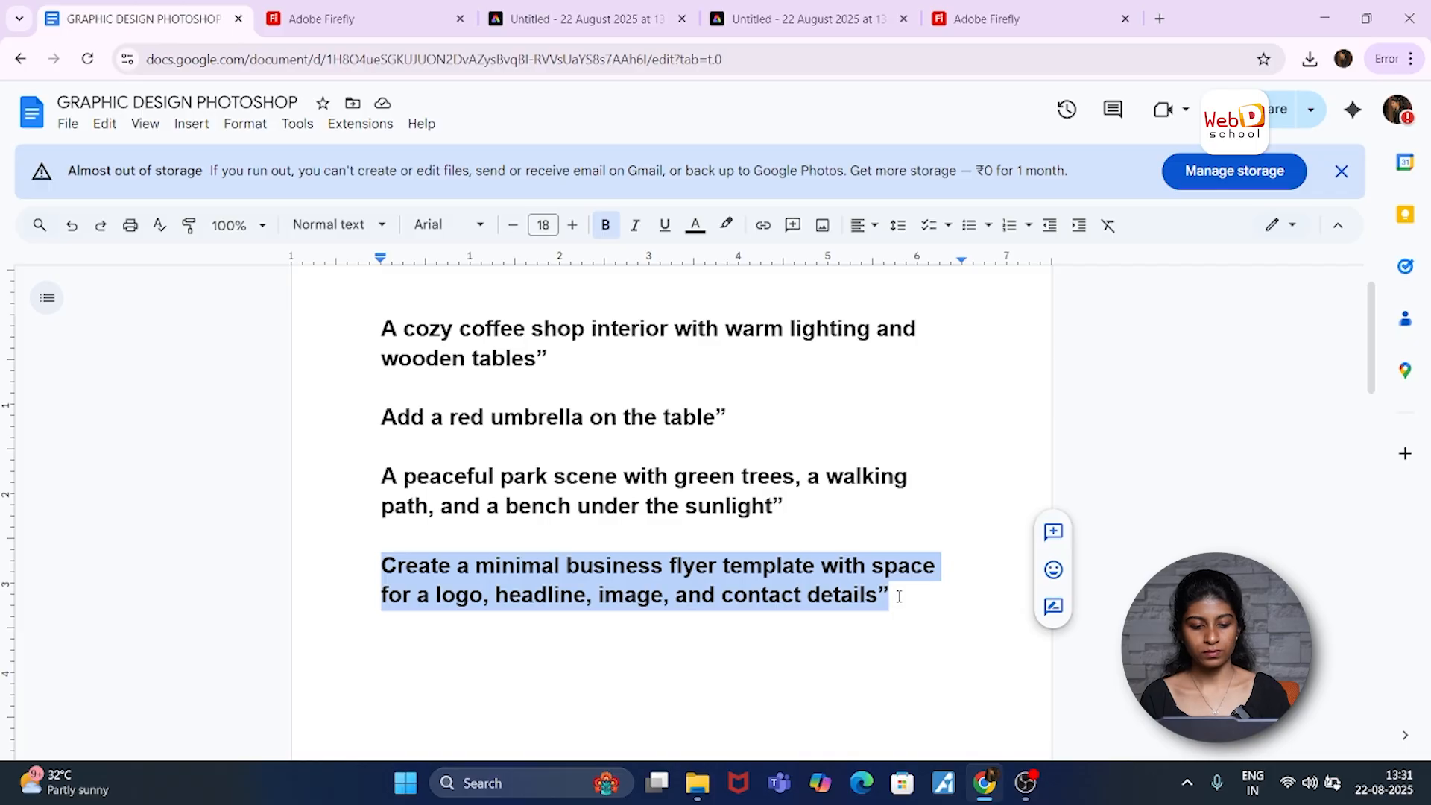
pyautogui.click(582, 18)
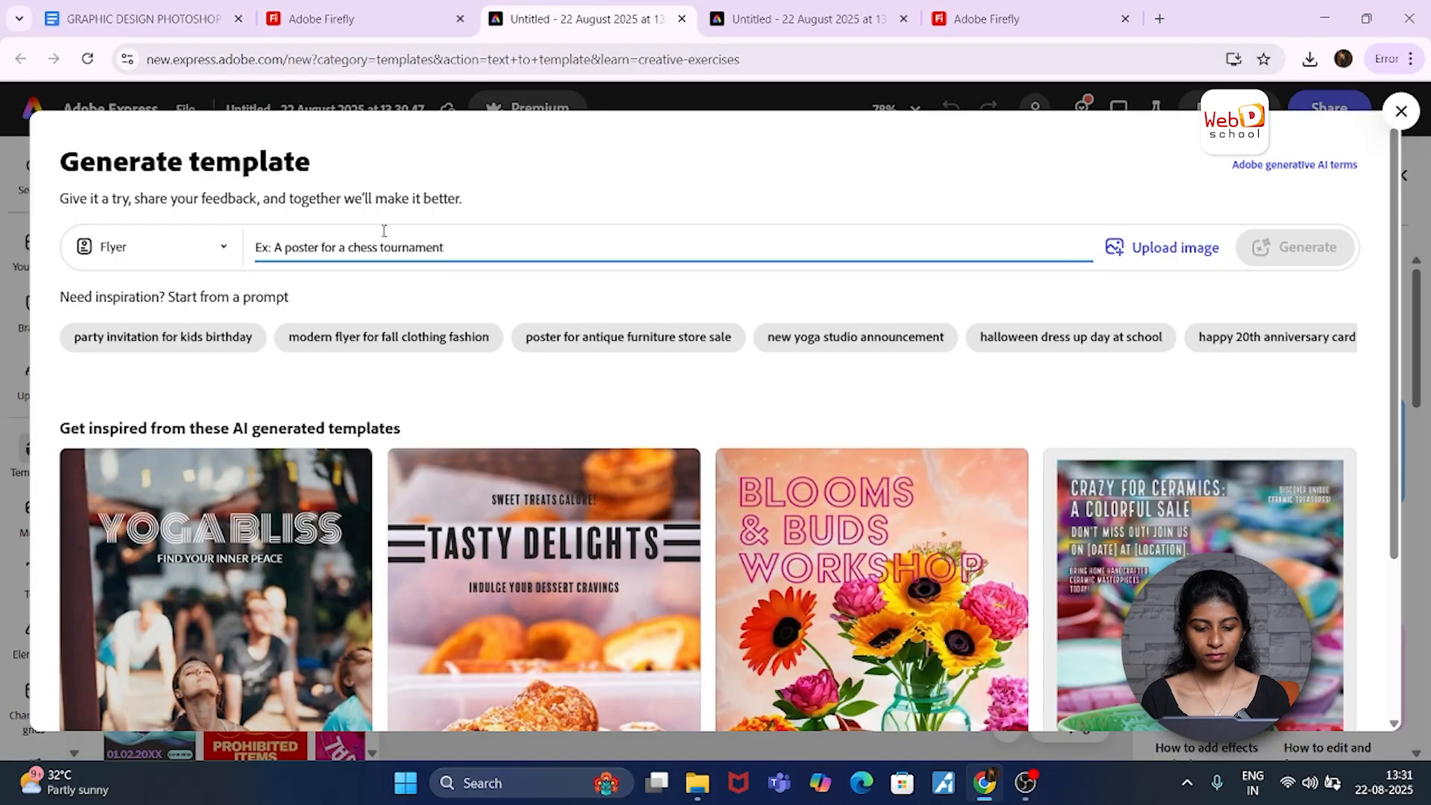
pyautogui.hotkey('ctrl', 'v')
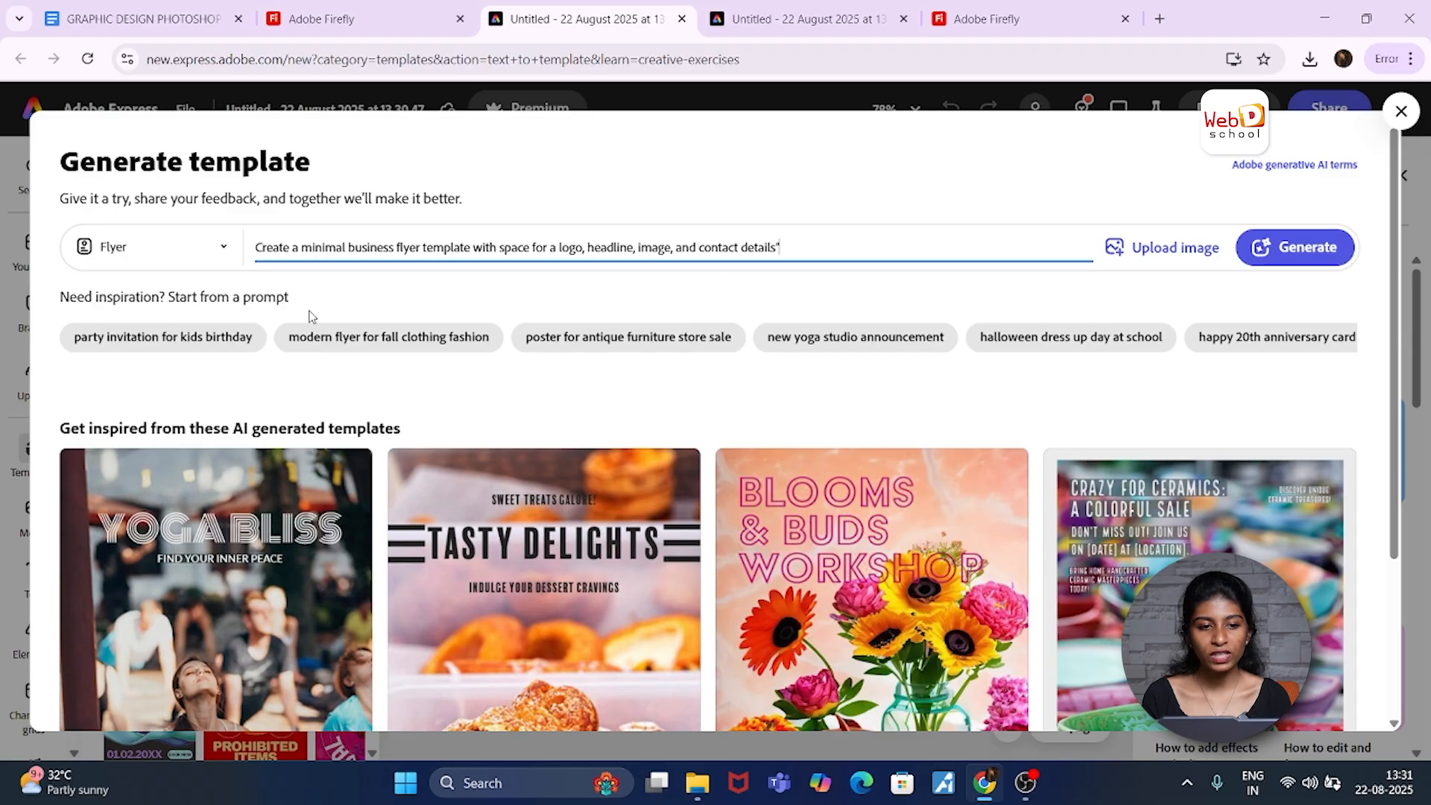
pyautogui.click(1281, 249)
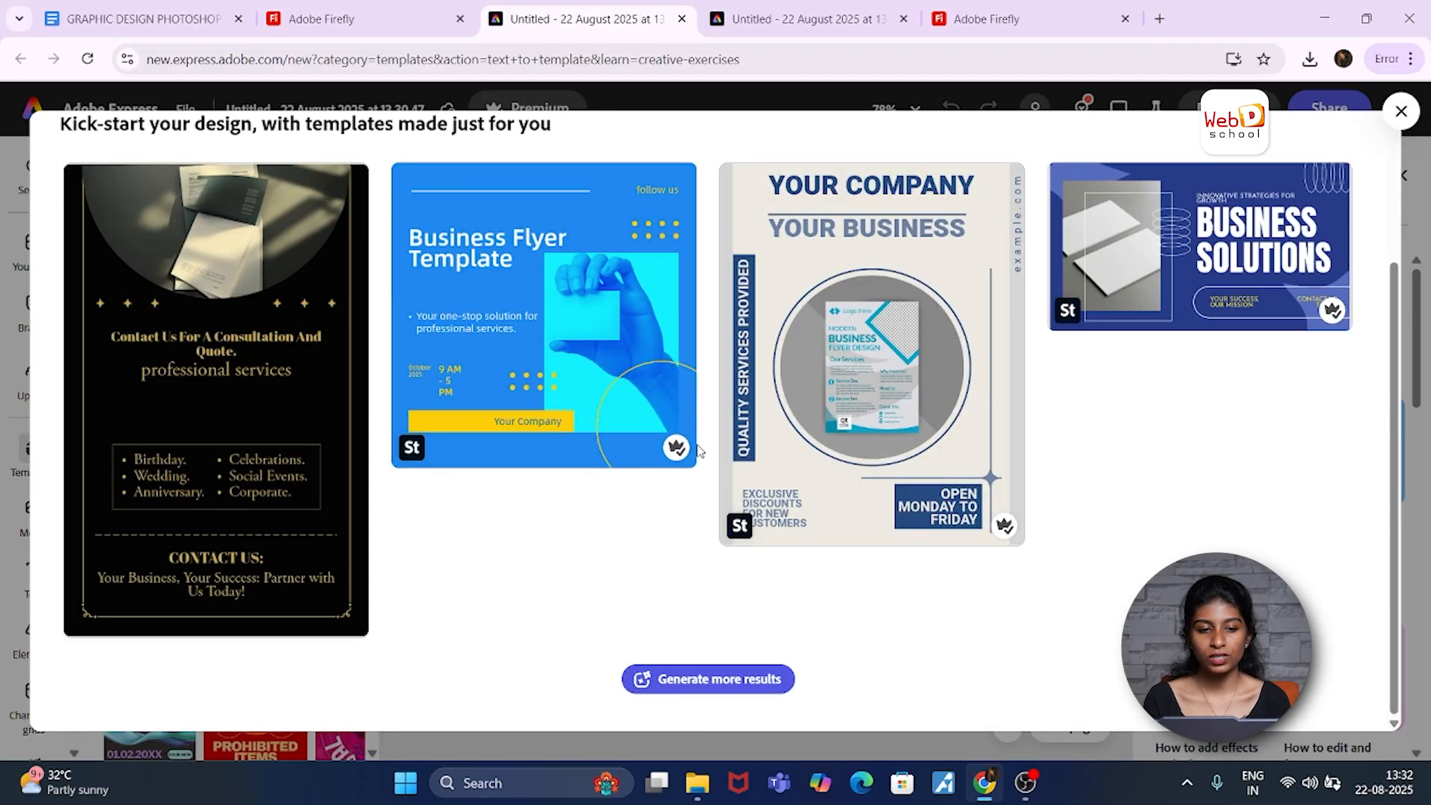
# Step: Review the generated templates, open the blue "Business Solutions" design for editing and select its headline text
pyautogui.scroll(2, 700, 449)
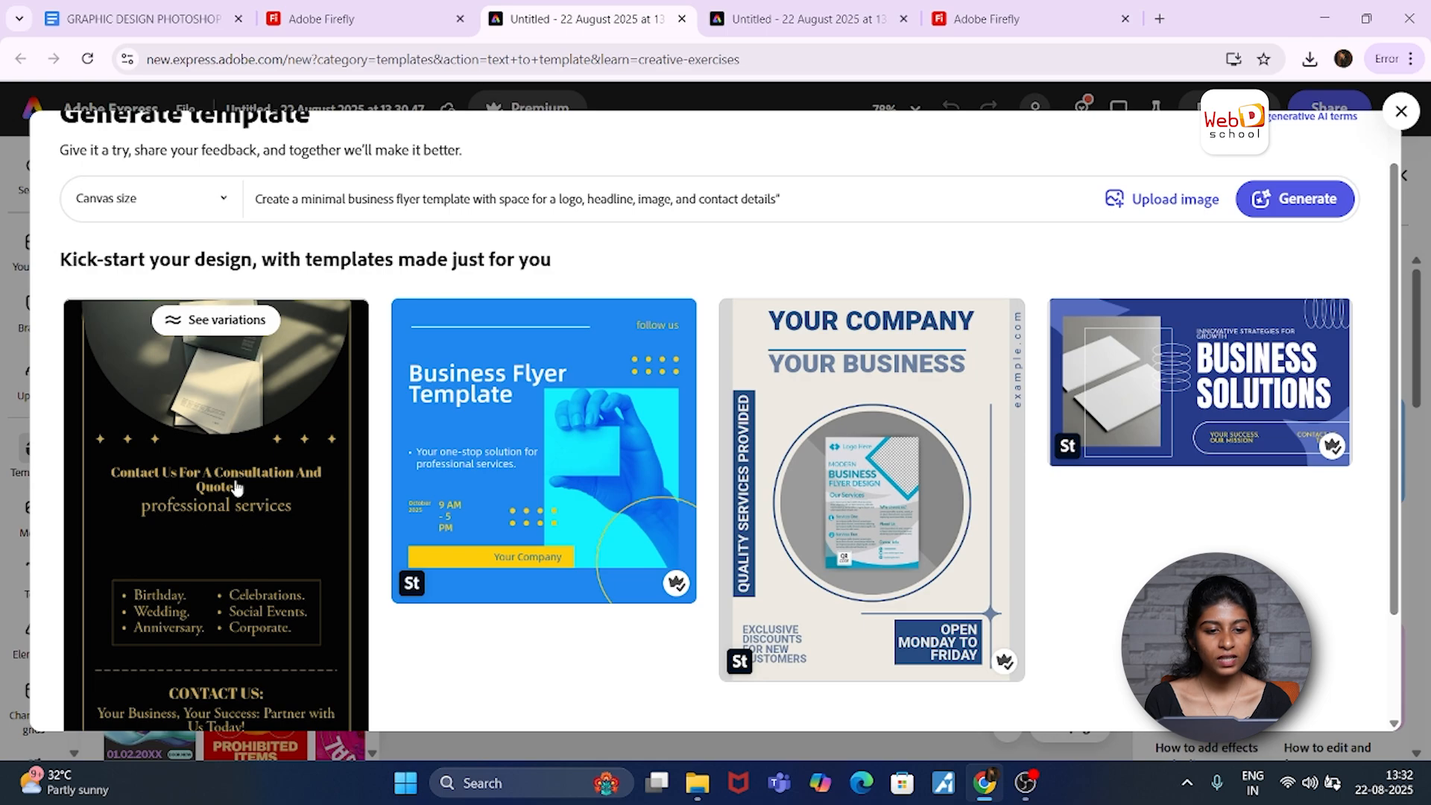
pyautogui.scroll(-1, 240, 553)
pyautogui.scroll(2, 242, 561)
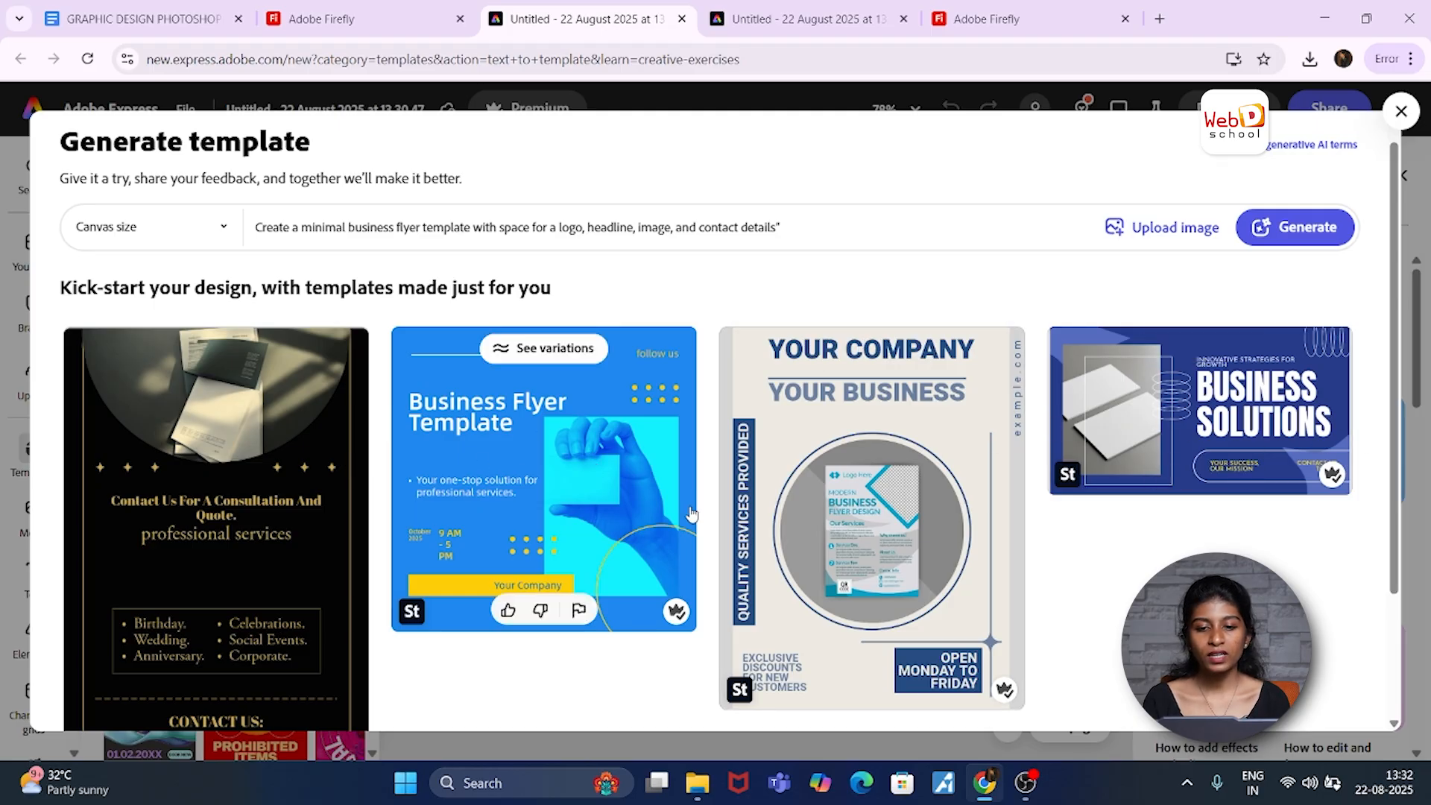
pyautogui.click(1165, 394)
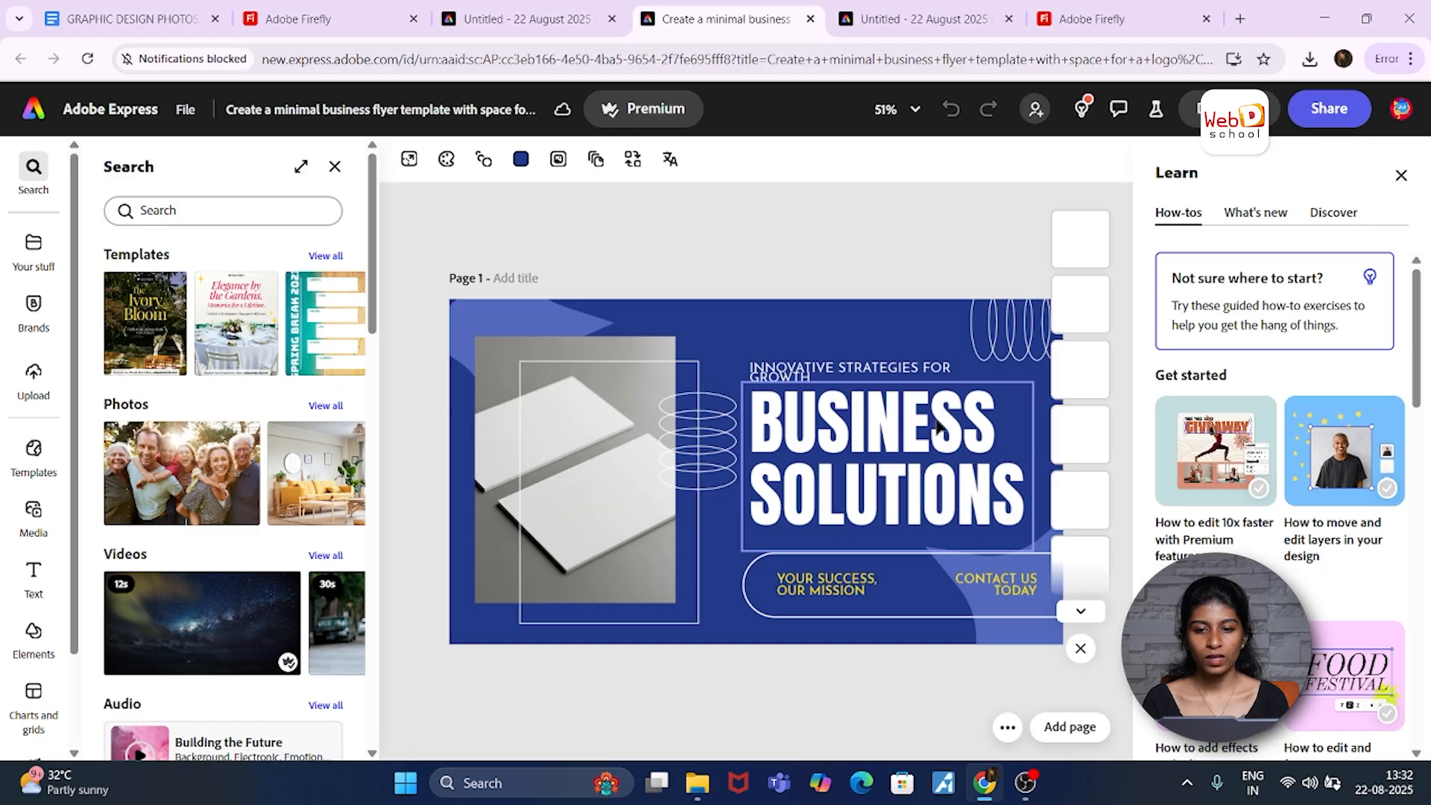
pyautogui.click(898, 437)
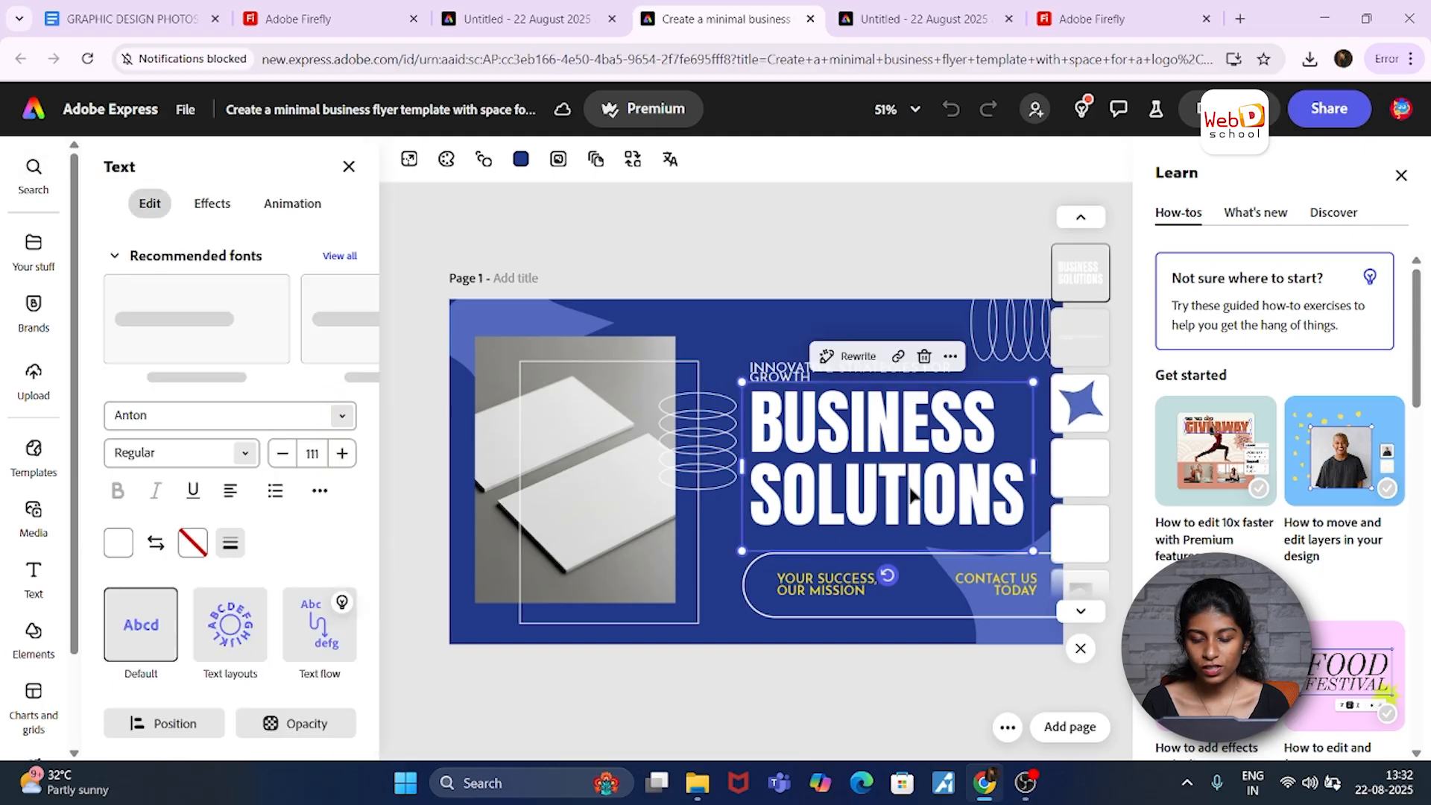